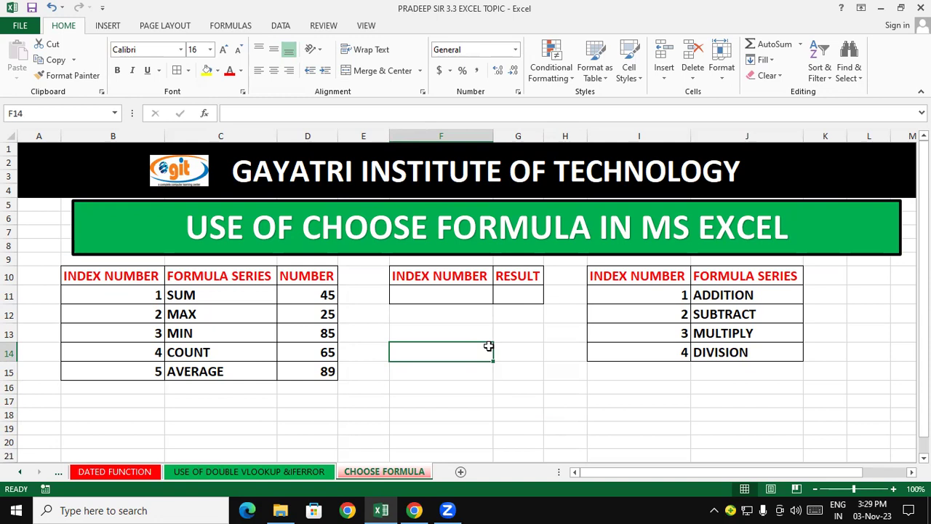
Examine the headings of the formula series table and of the index number and result table
{"action": "left_click", "coordinate": [146, 288]}
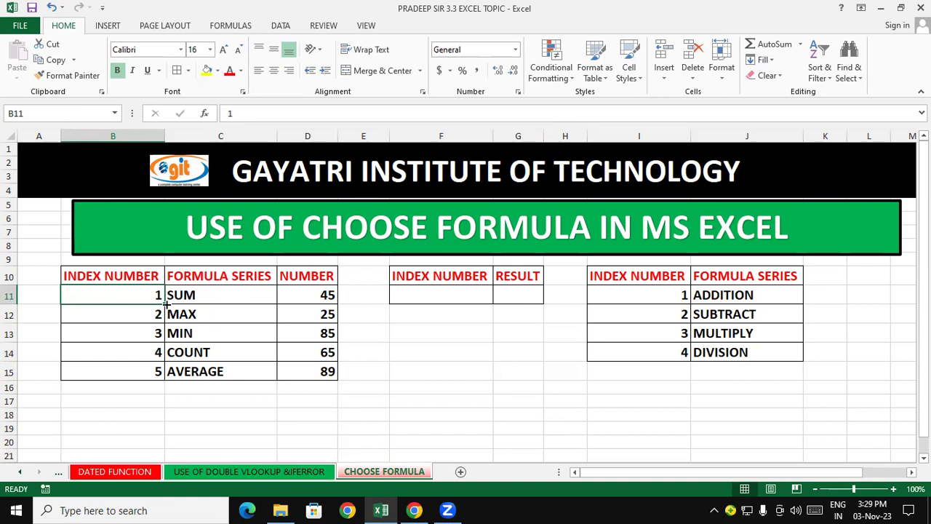
{"action": "left_click", "coordinate": [385, 404]}
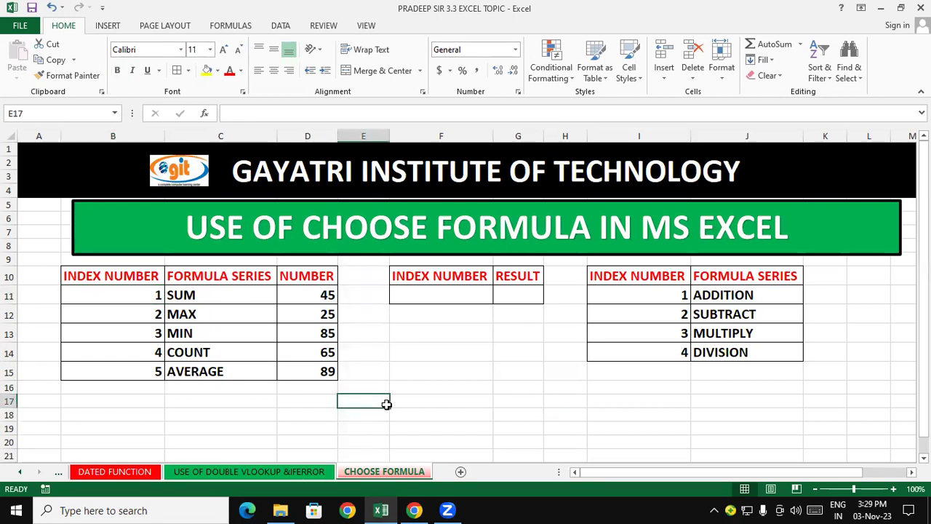
{"action": "left_click", "coordinate": [454, 400]}
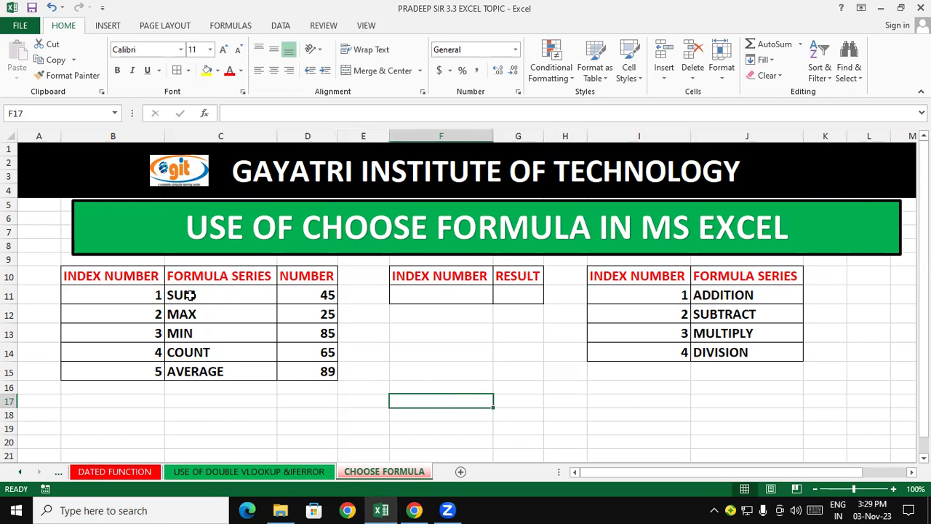
{"action": "left_click", "coordinate": [122, 279]}
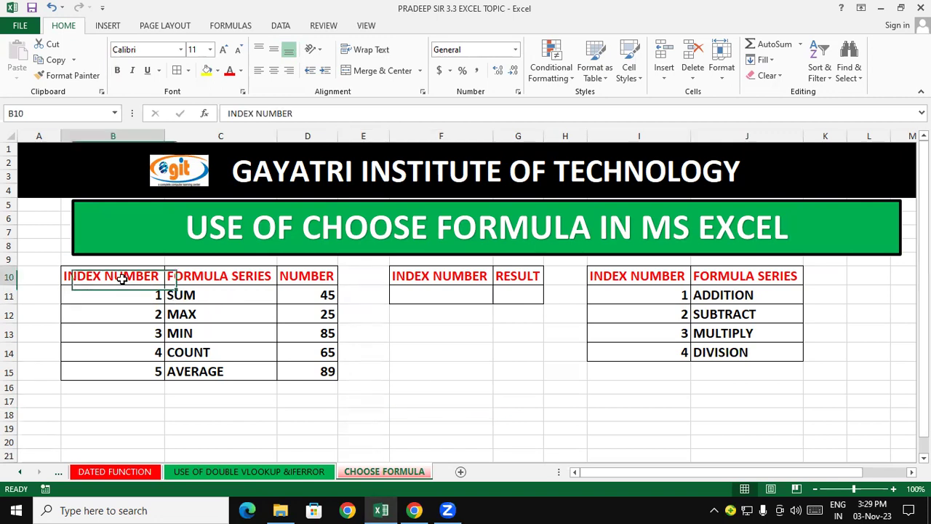
{"action": "left_click", "coordinate": [235, 279]}
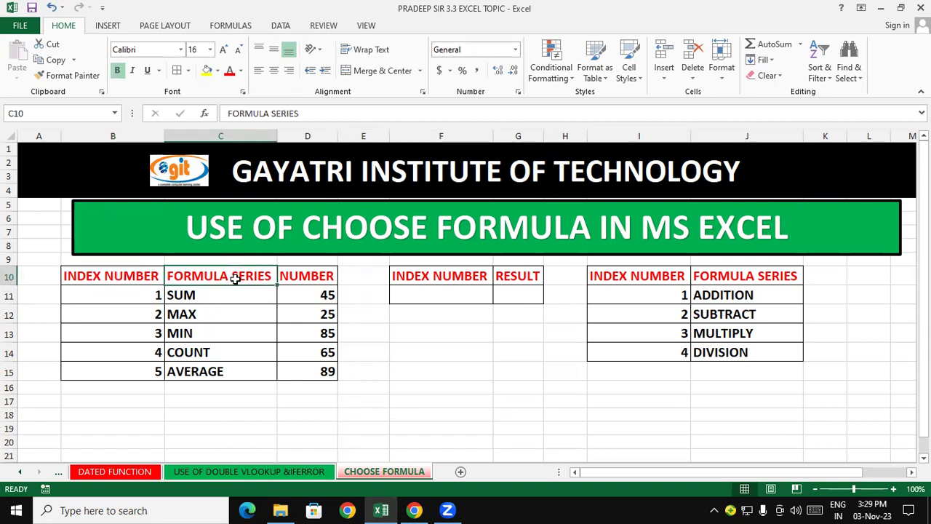
{"action": "left_click", "coordinate": [311, 277]}
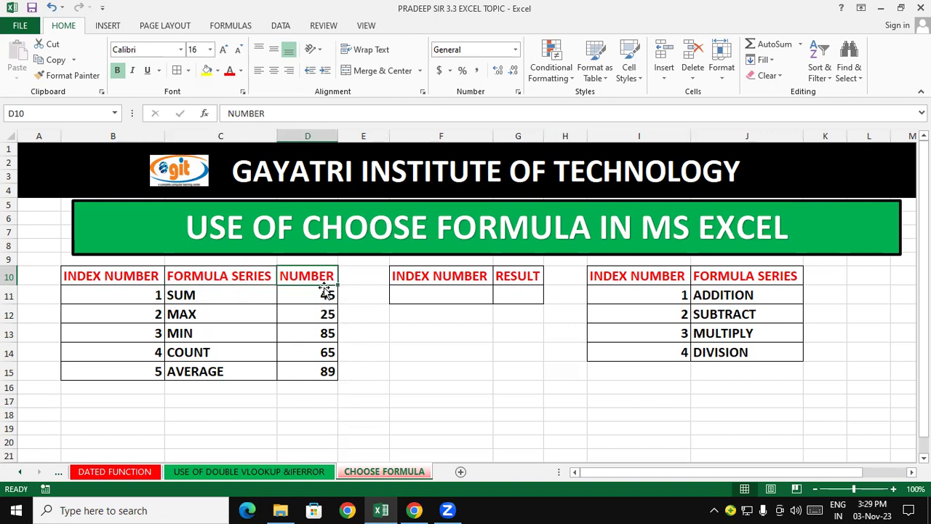
{"action": "left_click", "coordinate": [417, 362]}
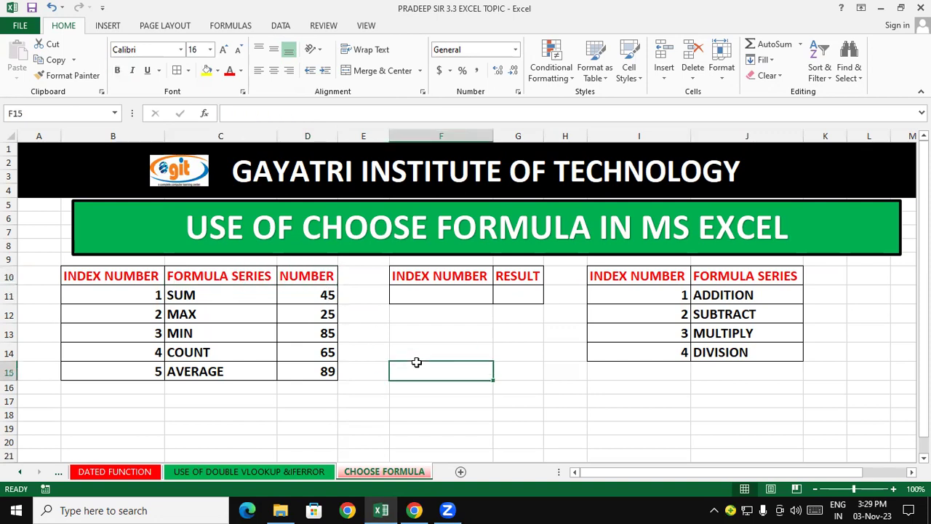
{"action": "left_click", "coordinate": [440, 281]}
{"action": "left_click", "coordinate": [517, 274]}
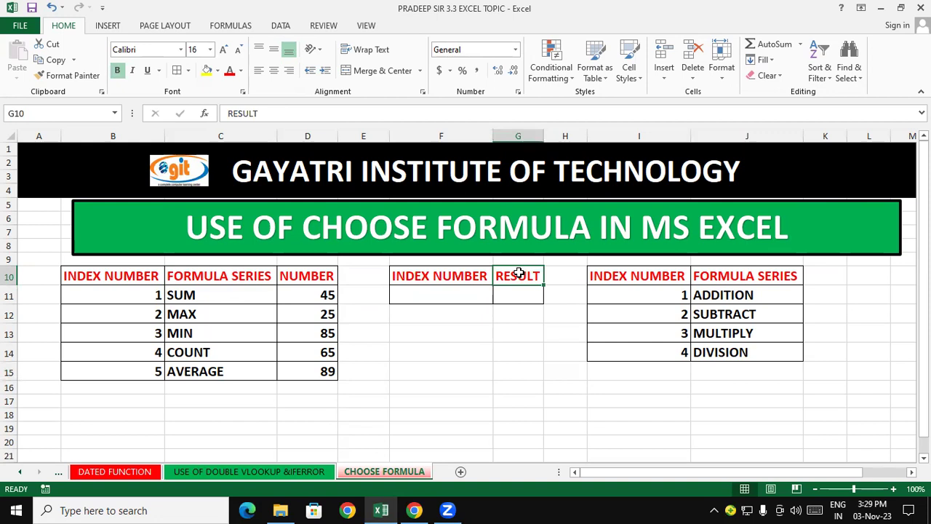
{"action": "left_click", "coordinate": [468, 372]}
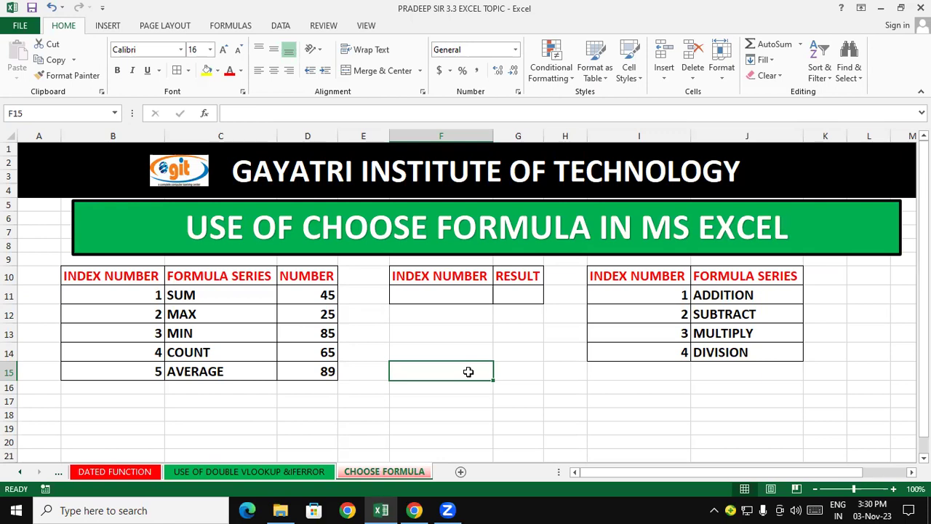
Review index numbers 1 to 5 in B11:B15 one after another against the result cell G11
{"action": "left_click", "coordinate": [127, 298]}
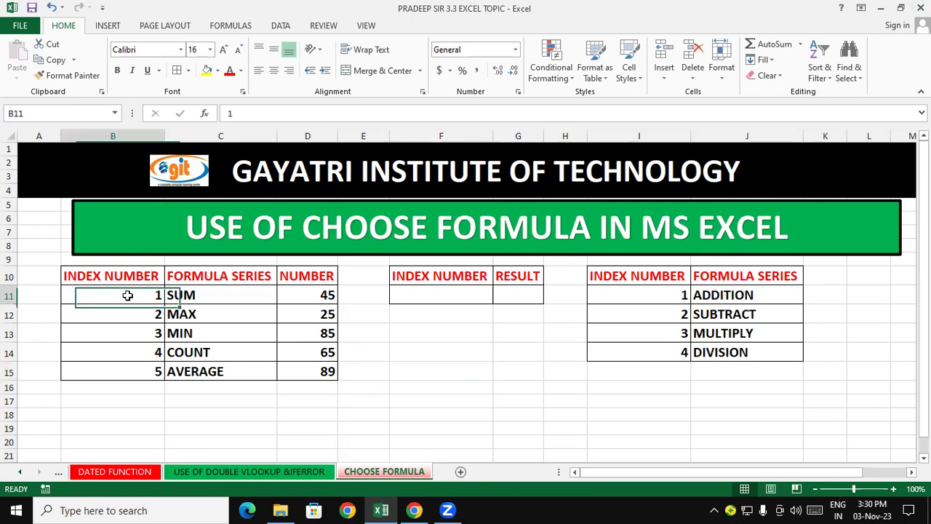
{"action": "left_click", "coordinate": [520, 302]}
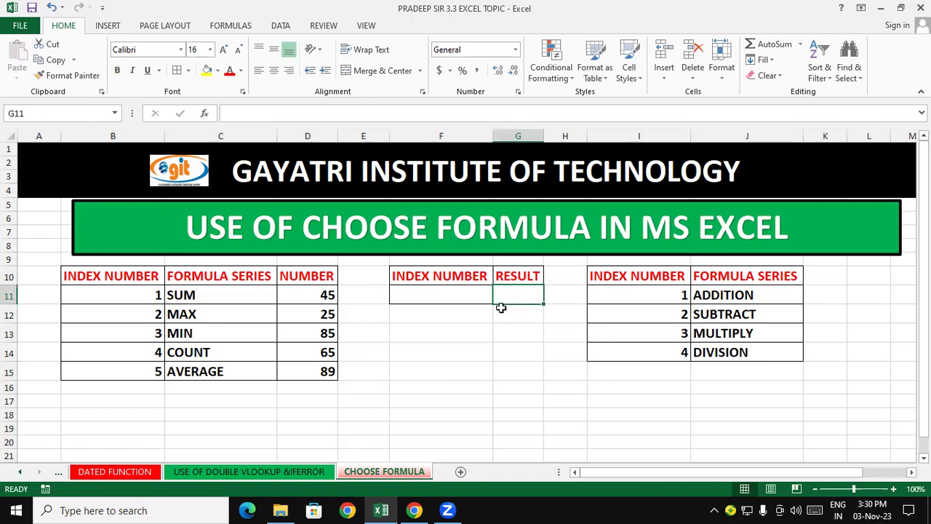
{"action": "left_click", "coordinate": [138, 319]}
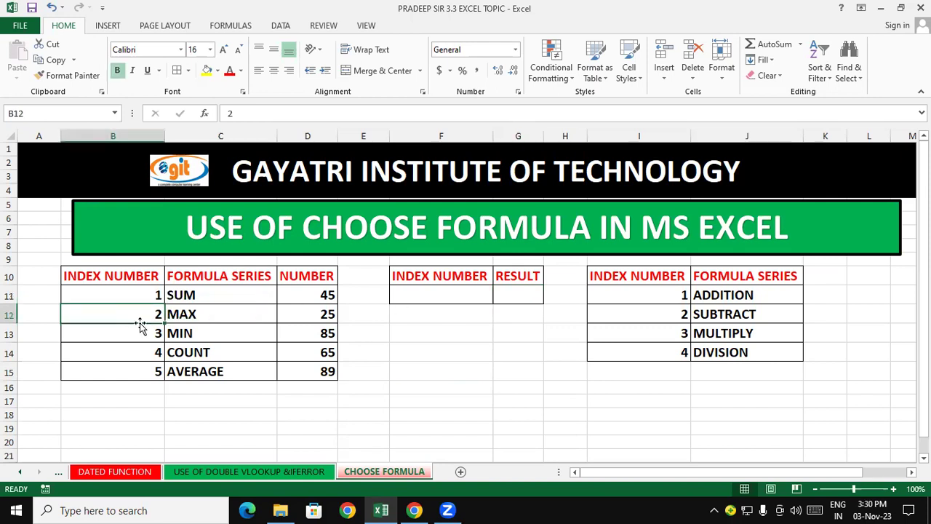
{"action": "left_click", "coordinate": [516, 289]}
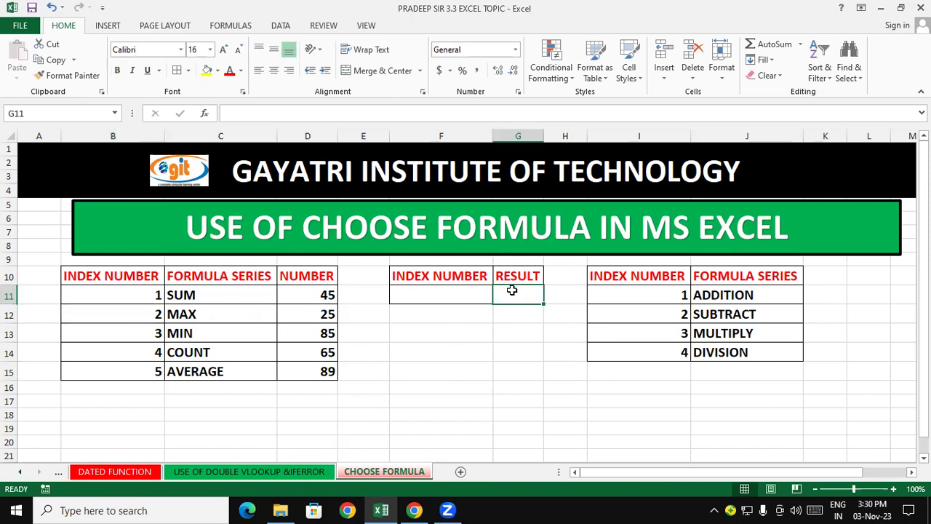
{"action": "left_click", "coordinate": [104, 336]}
{"action": "left_click", "coordinate": [512, 295]}
{"action": "left_click", "coordinate": [142, 352]}
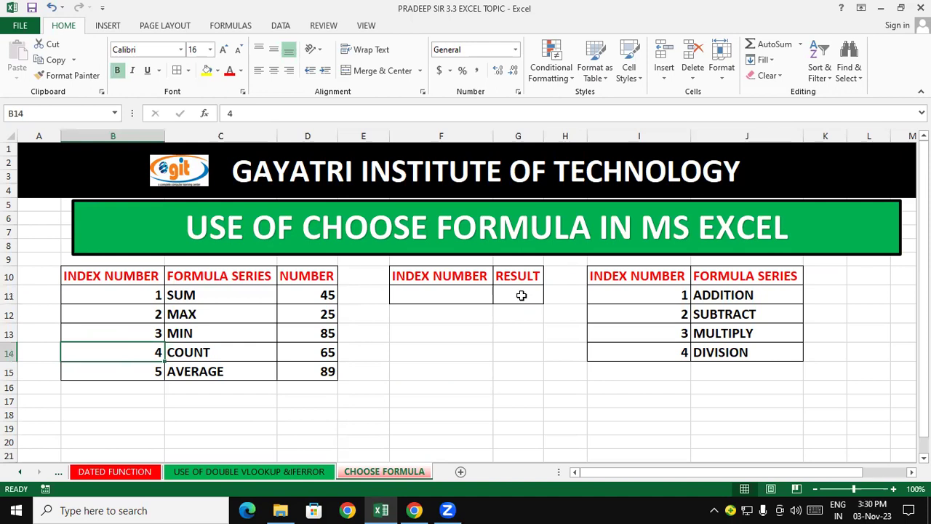
{"action": "left_click", "coordinate": [505, 293]}
{"action": "left_click", "coordinate": [135, 369]}
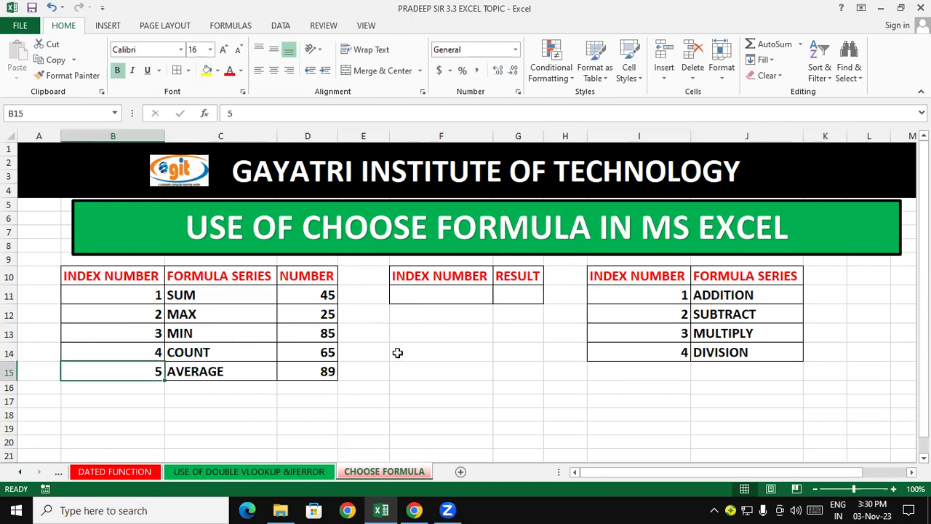
{"action": "left_click", "coordinate": [519, 296]}
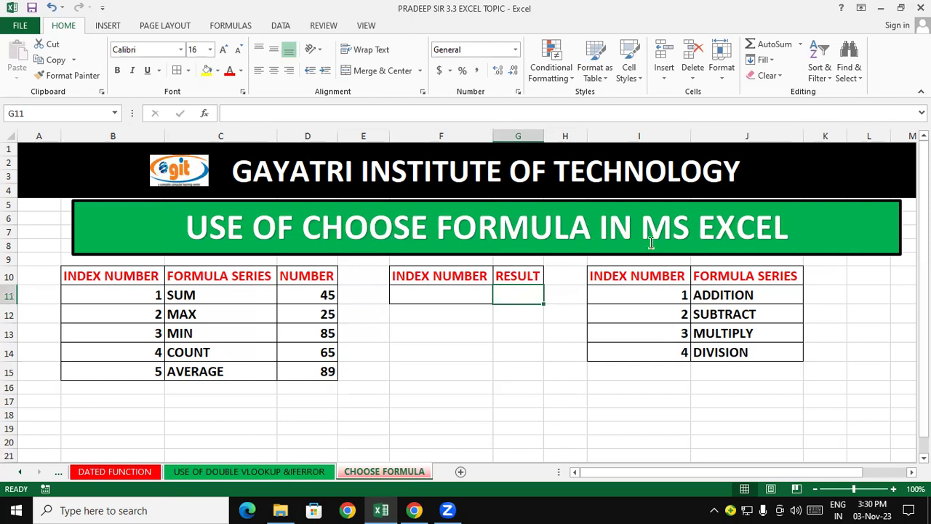
{"action": "left_click", "coordinate": [469, 368]}
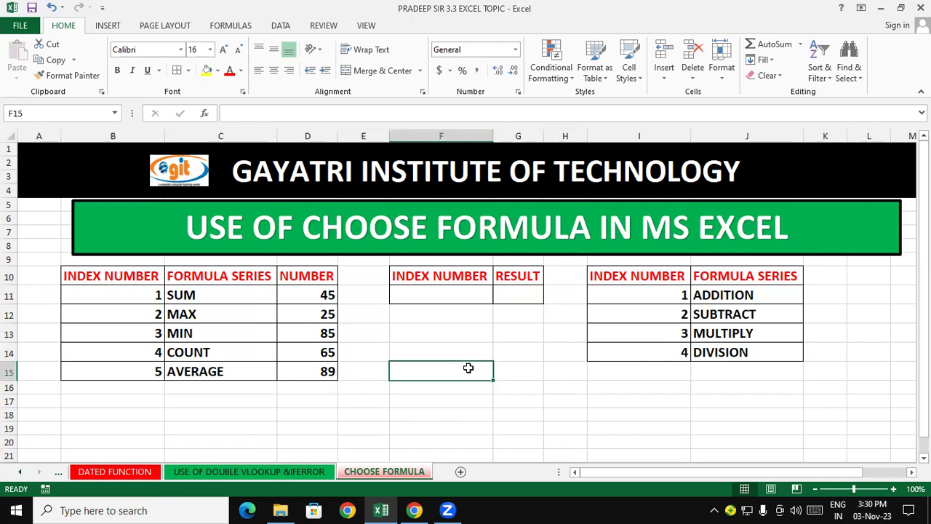
Copy index number 1 from B11 into the index number cell F11 beside the result cell
{"action": "left_click", "coordinate": [143, 291]}
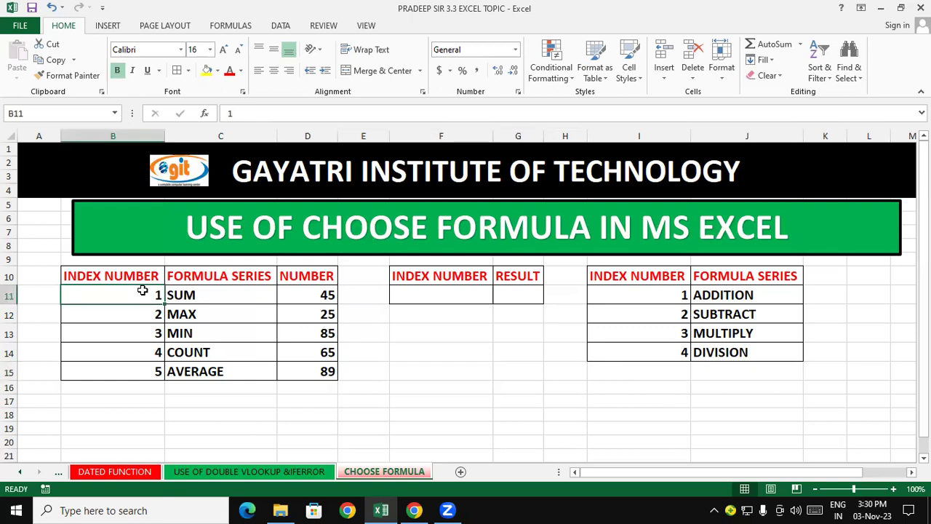
{"action": "right_click", "coordinate": [145, 293]}
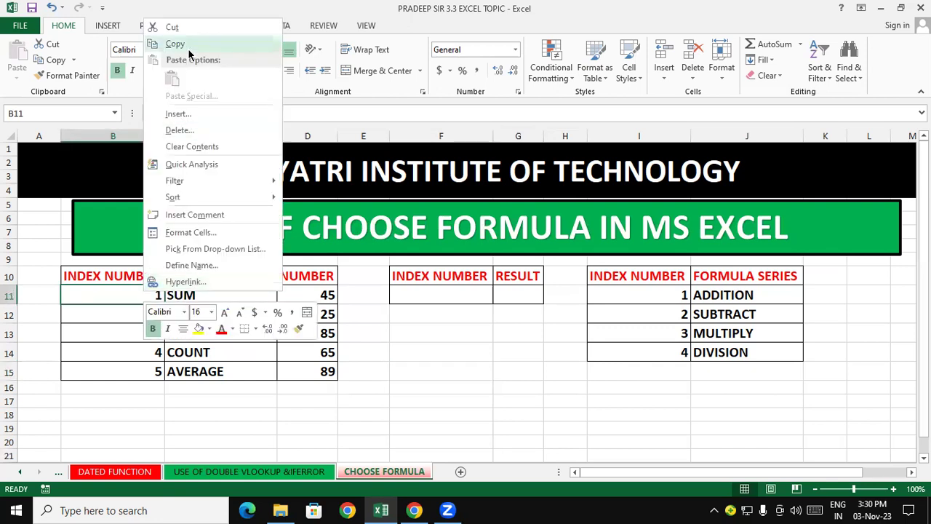
{"action": "left_click", "coordinate": [188, 50]}
{"action": "left_click", "coordinate": [432, 291]}
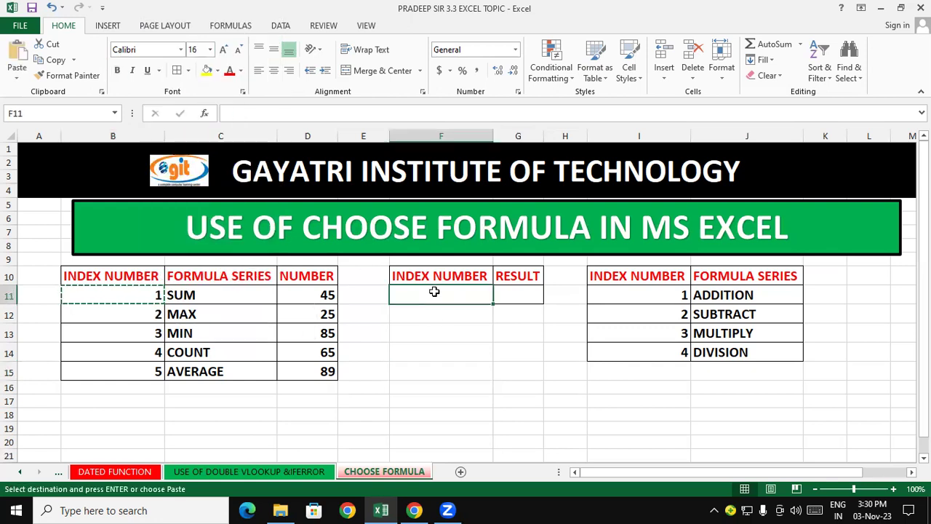
{"action": "key", "text": "ctrl+v"}
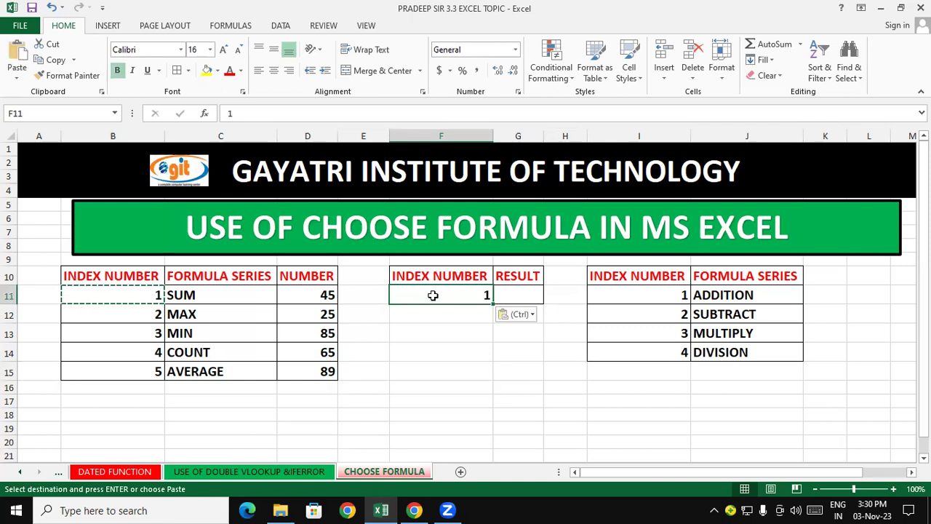
{"action": "left_click", "coordinate": [459, 403]}
{"action": "left_click", "coordinate": [515, 414]}
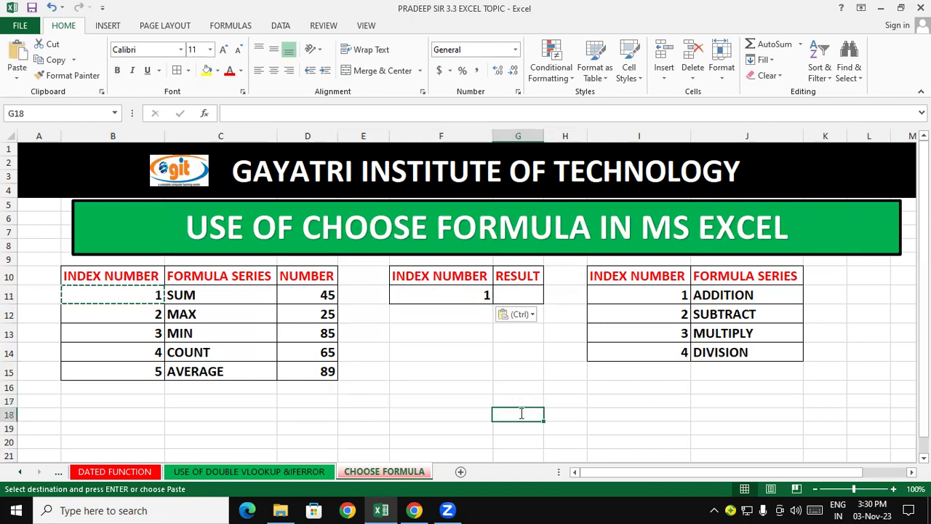
{"action": "left_click", "coordinate": [458, 382]}
{"action": "left_click", "coordinate": [509, 368]}
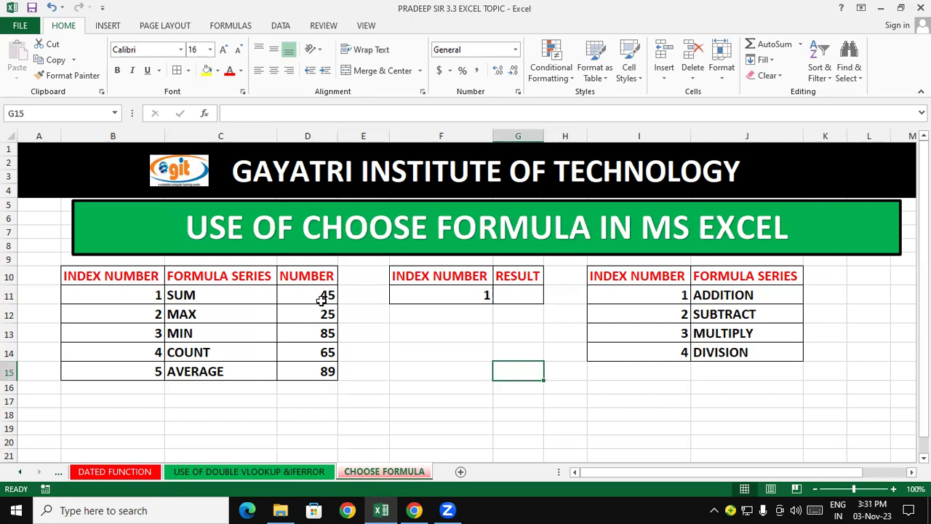
Review the SUM entry in C11, the numbers in D11:D15, the index cell F11 and the result cell G11
{"action": "left_click", "coordinate": [187, 295]}
{"action": "left_click_drag", "start_coordinate": [314, 294], "coordinate": [314, 371]}
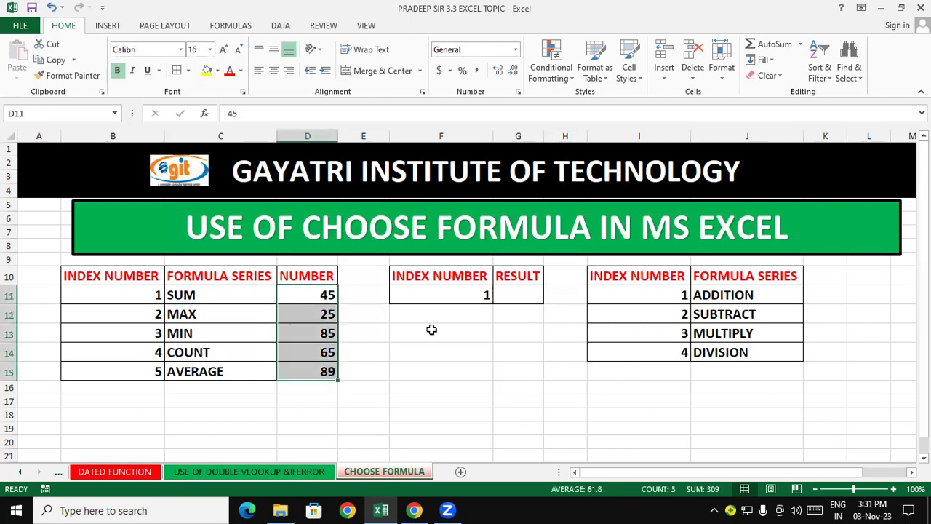
{"action": "left_click", "coordinate": [518, 293]}
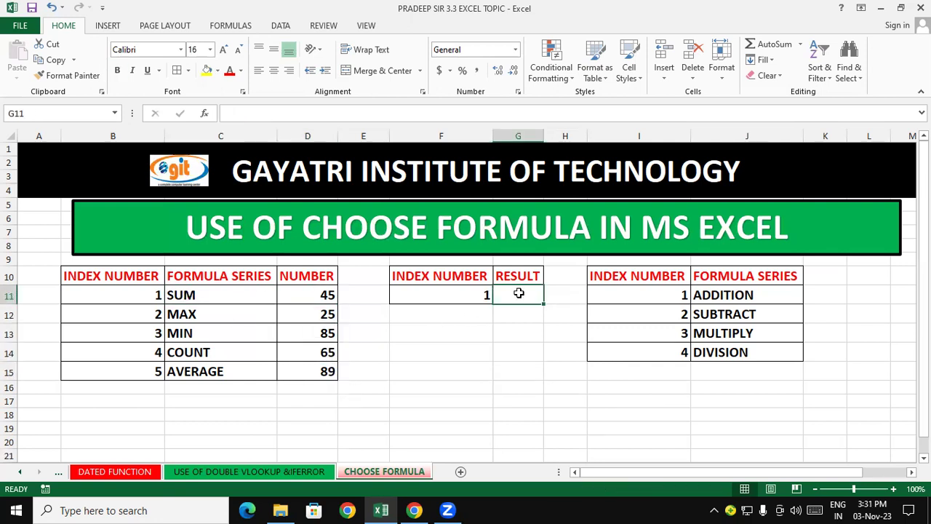
{"action": "left_click", "coordinate": [468, 387]}
{"action": "left_click", "coordinate": [453, 298]}
{"action": "left_click_drag", "start_coordinate": [328, 294], "coordinate": [331, 372]}
{"action": "left_click", "coordinate": [537, 291]}
{"action": "left_click", "coordinate": [455, 372]}
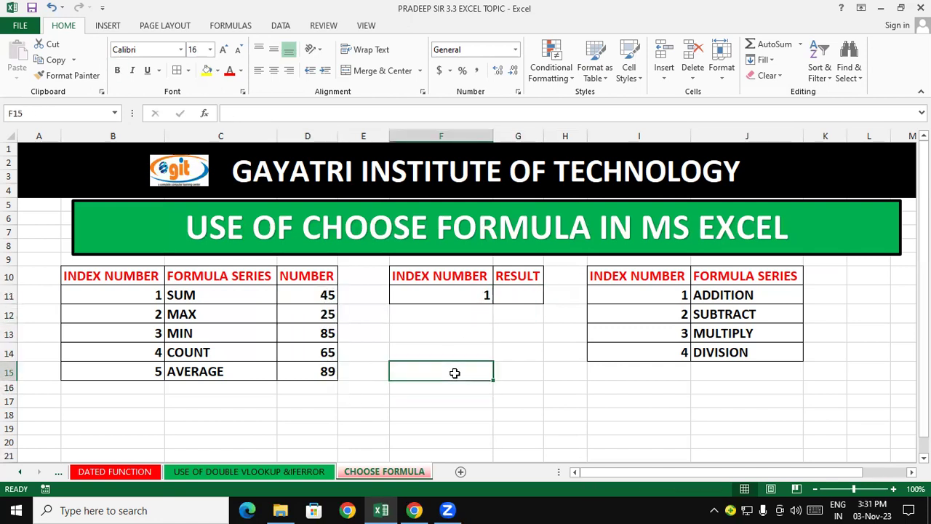
{"action": "left_click", "coordinate": [523, 295]}
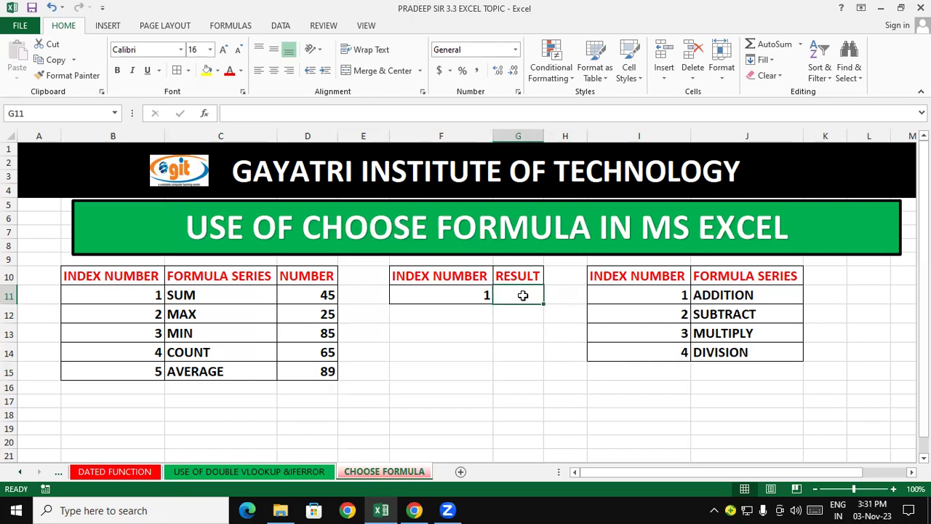
{"action": "type", "text": "="}
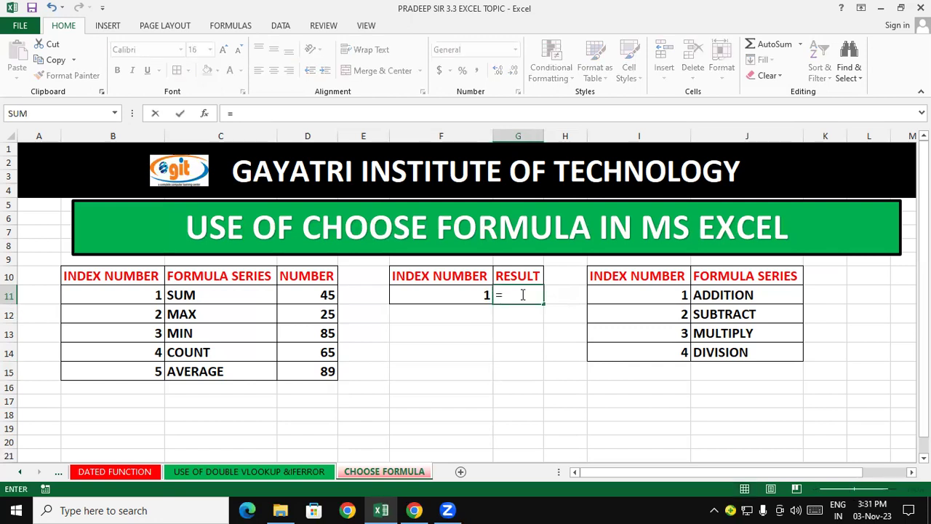
{"action": "key", "text": "BackSpace"}
{"action": "left_click", "coordinate": [406, 424]}
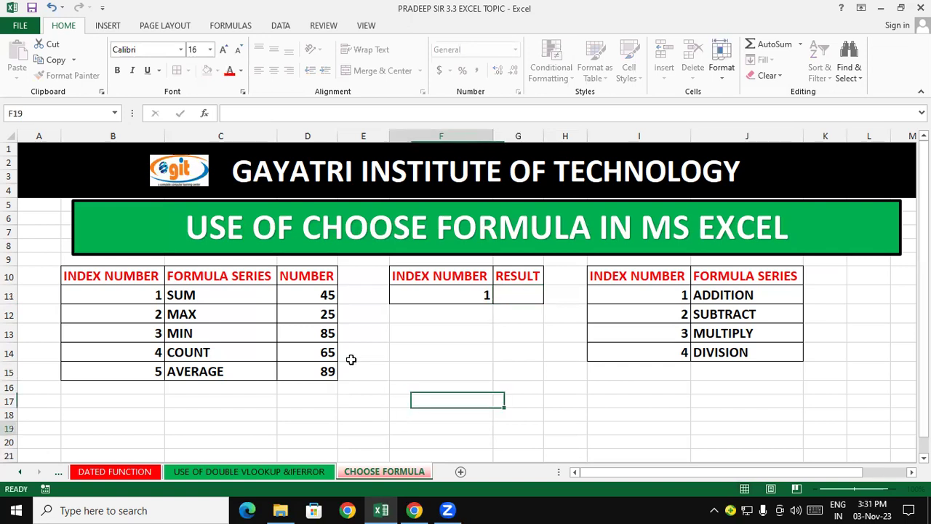
Copy the formatting of number cell D14 onto the result cell G11 with Format Painter
{"action": "left_click", "coordinate": [320, 348]}
{"action": "left_click", "coordinate": [69, 76]}
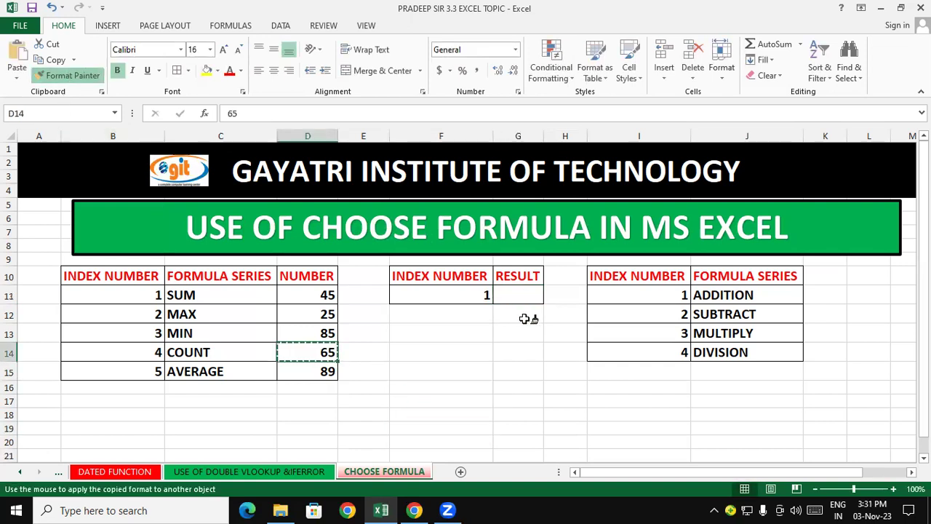
{"action": "left_click", "coordinate": [519, 297]}
{"action": "left_click_drag", "start_coordinate": [507, 365], "coordinate": [511, 353]}
Apply the copied formatting to result cell G11 and start a CHOOSE formula there with F11 as the index number
{"action": "left_click", "coordinate": [520, 293]}
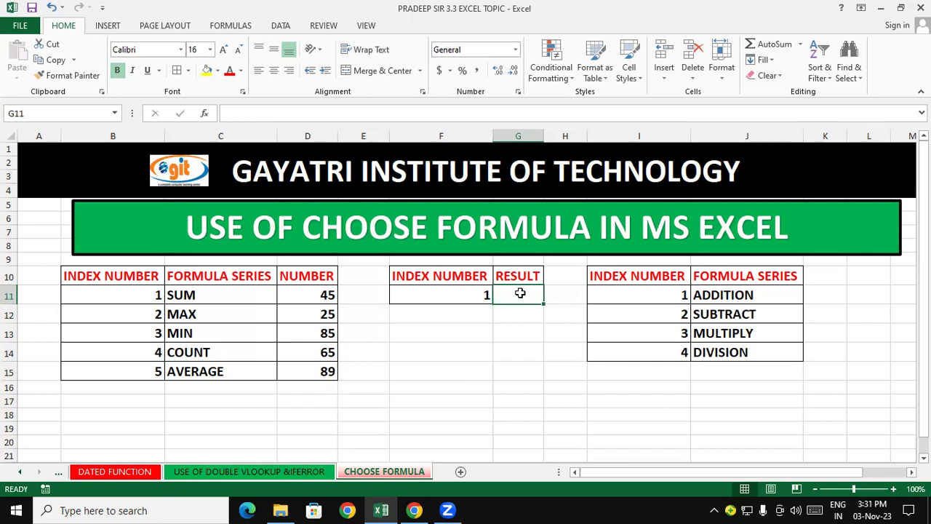
{"action": "type", "text": "="}
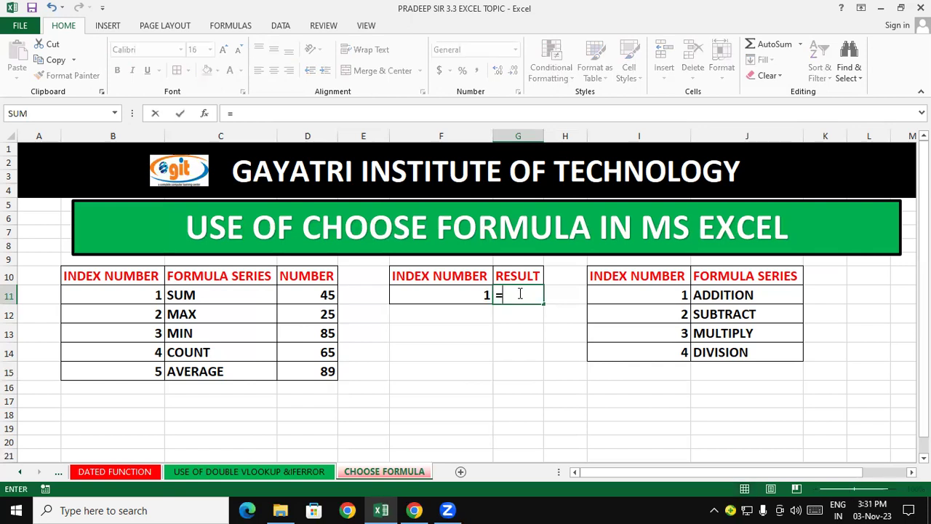
{"action": "type", "text": "CHO"}
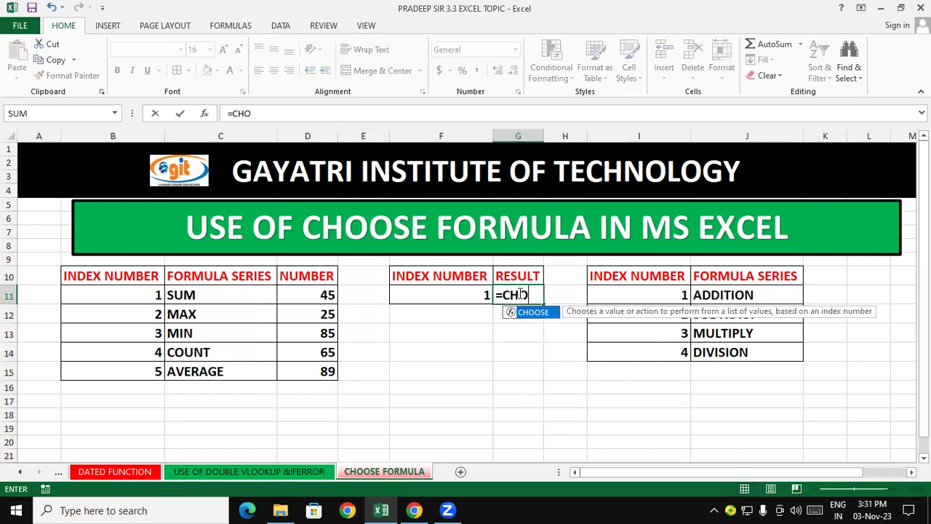
{"action": "type", "text": "OSE("}
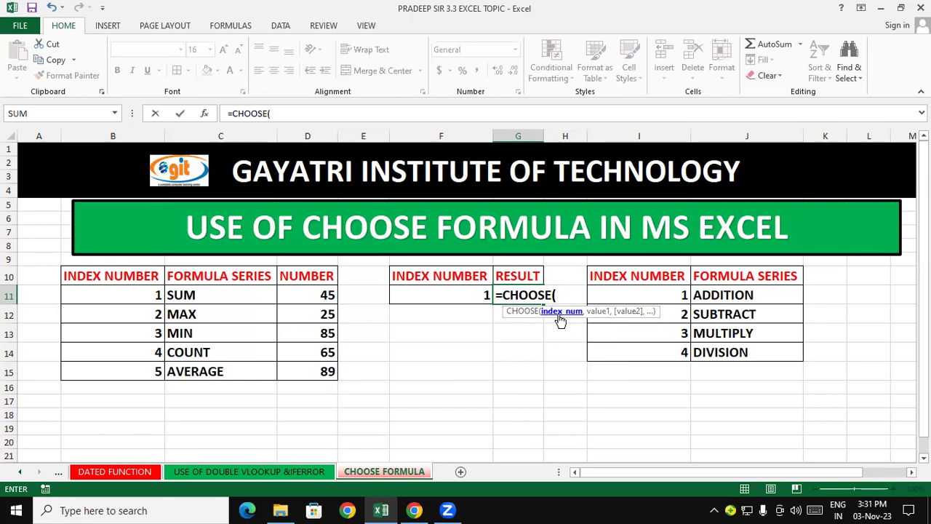
{"action": "left_click", "coordinate": [451, 292]}
Add SUM(D11:D15) and MAX(D11:D15) as the first and second values of the CHOOSE formula
{"action": "type", "text": ",SU"}
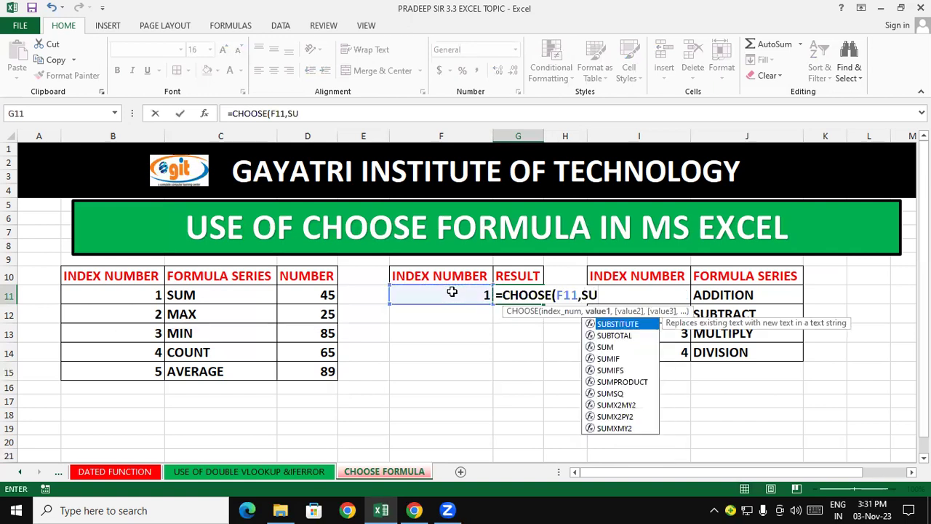
{"action": "type", "text": "M("}
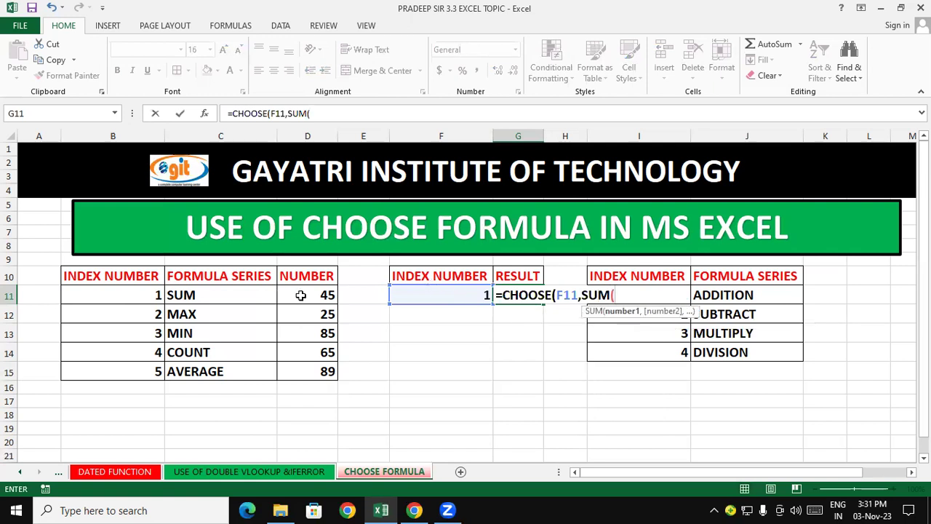
{"action": "left_click_drag", "start_coordinate": [304, 293], "coordinate": [313, 368]}
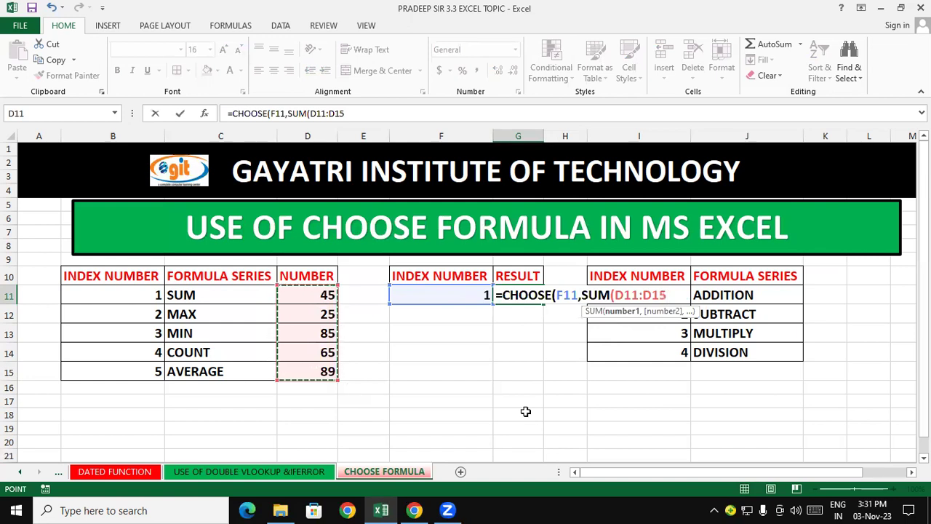
{"action": "type", "text": "),"}
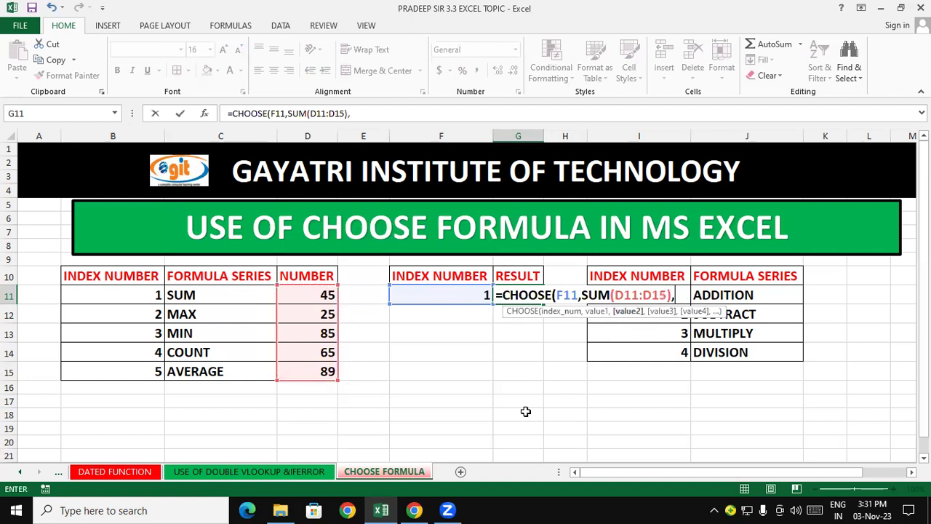
{"action": "type", "text": "MA"}
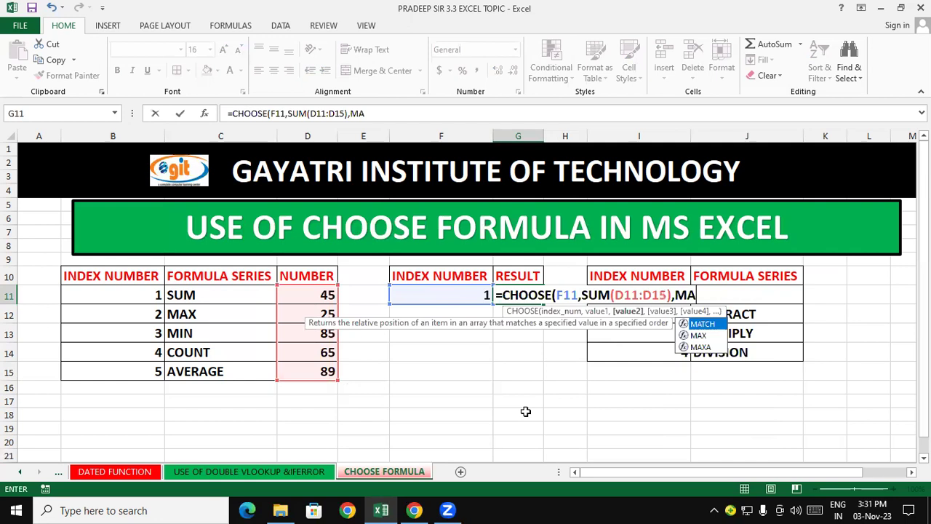
{"action": "type", "text": "X("}
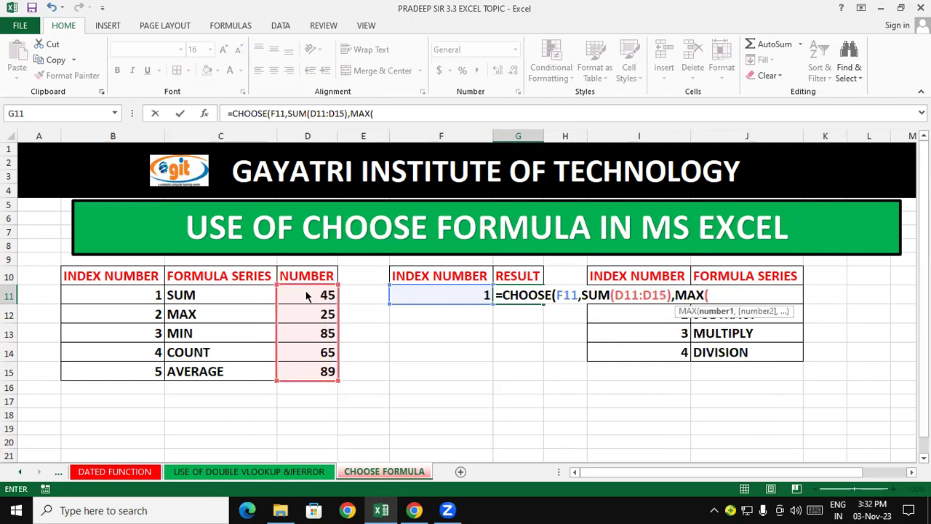
{"action": "left_click_drag", "start_coordinate": [304, 292], "coordinate": [309, 370]}
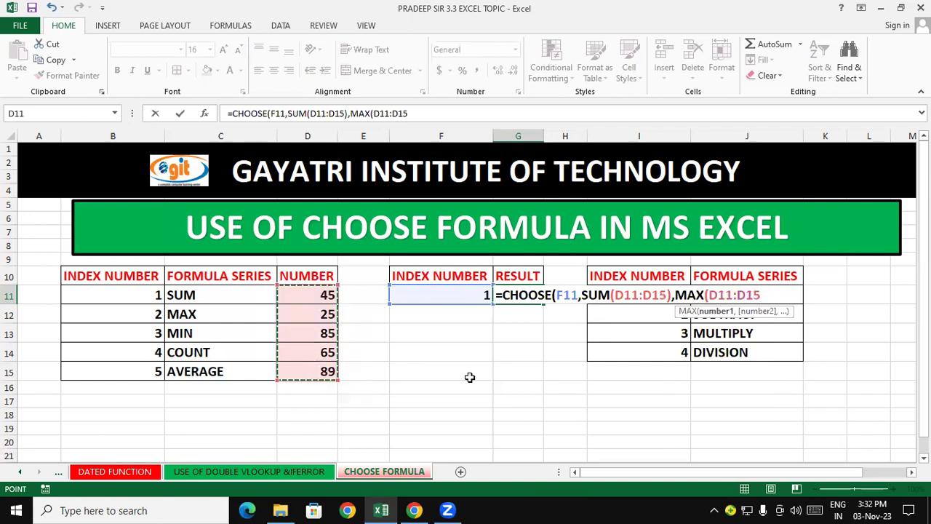
{"action": "type", "text": "),"}
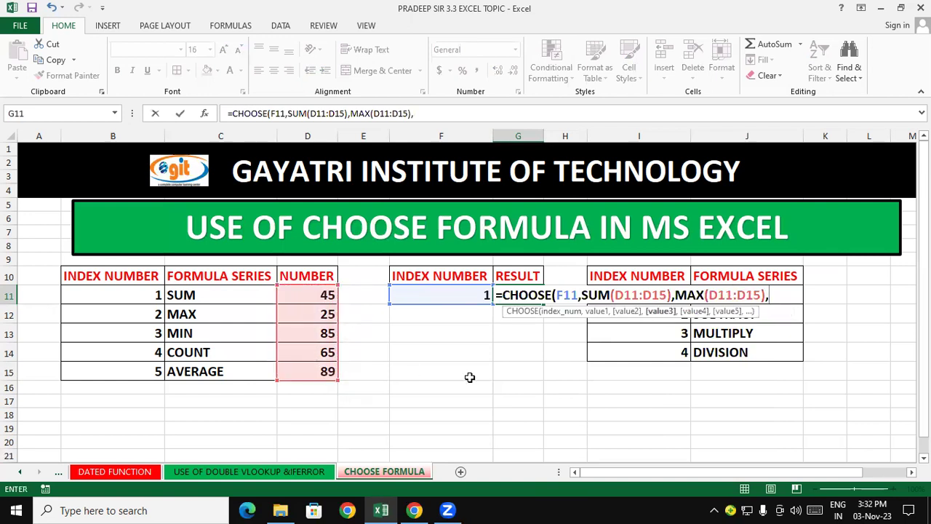
Add MIN(D11:D15) and COUNT(D11:D15) as the third and fourth values of the CHOOSE formula
{"action": "type", "text": "MI"}
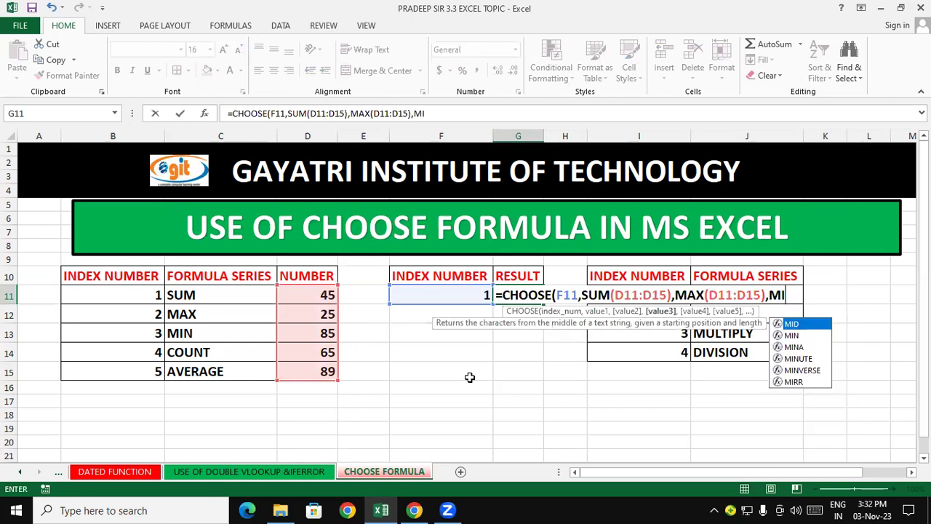
{"action": "type", "text": "N("}
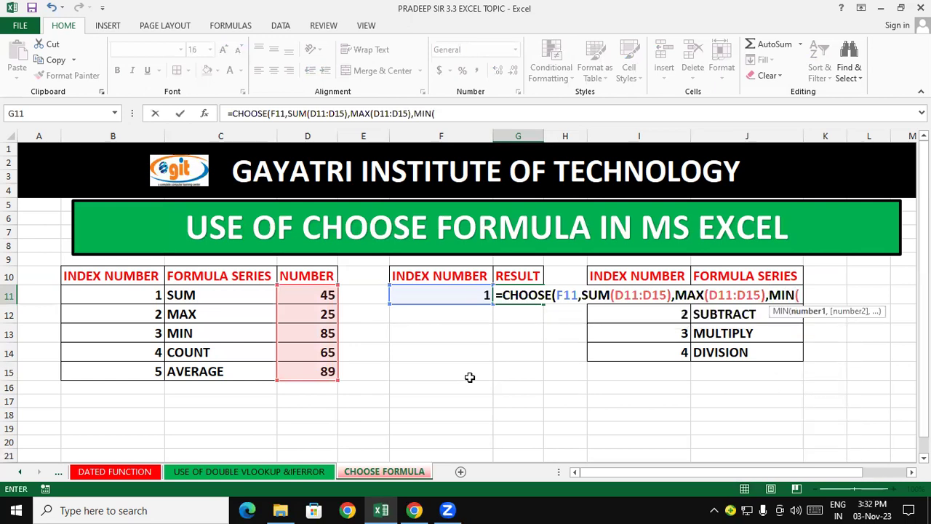
{"action": "left_click_drag", "start_coordinate": [324, 334], "coordinate": [332, 373]}
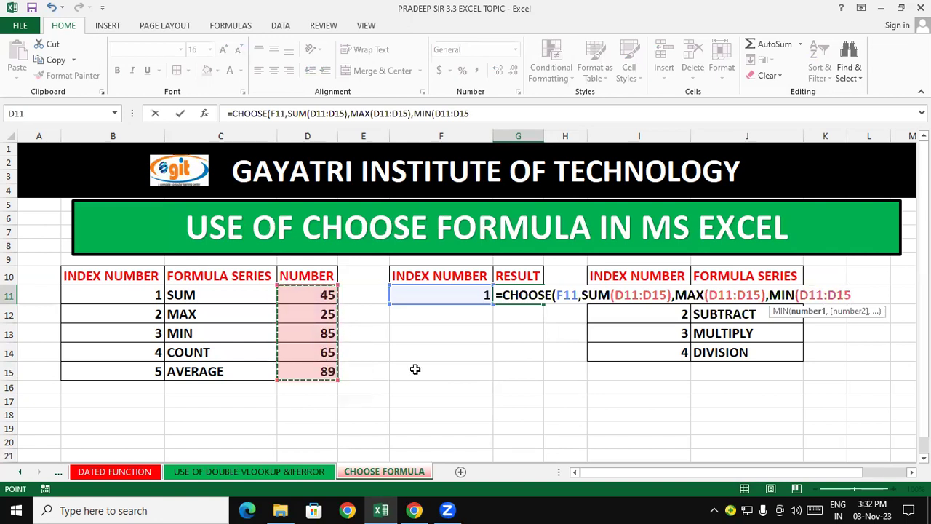
{"action": "type", "text": "),"}
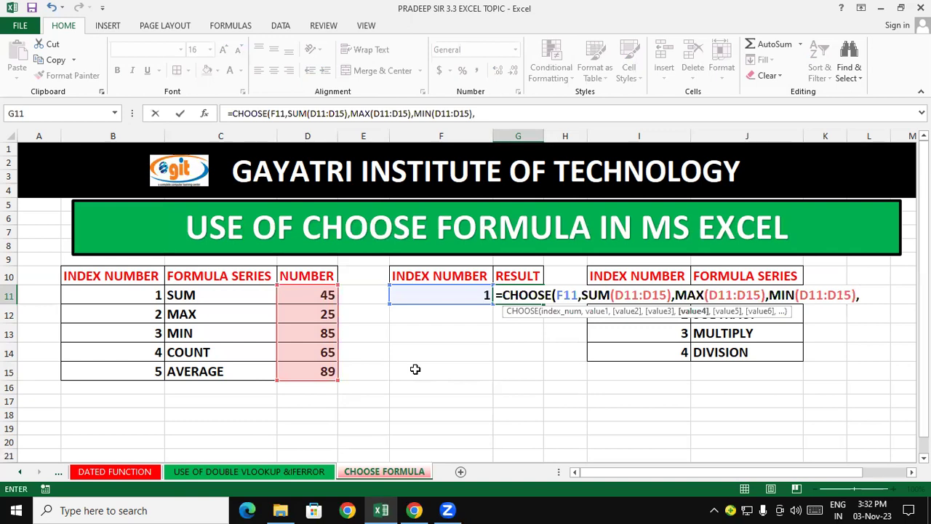
{"action": "type", "text": "COUNT"}
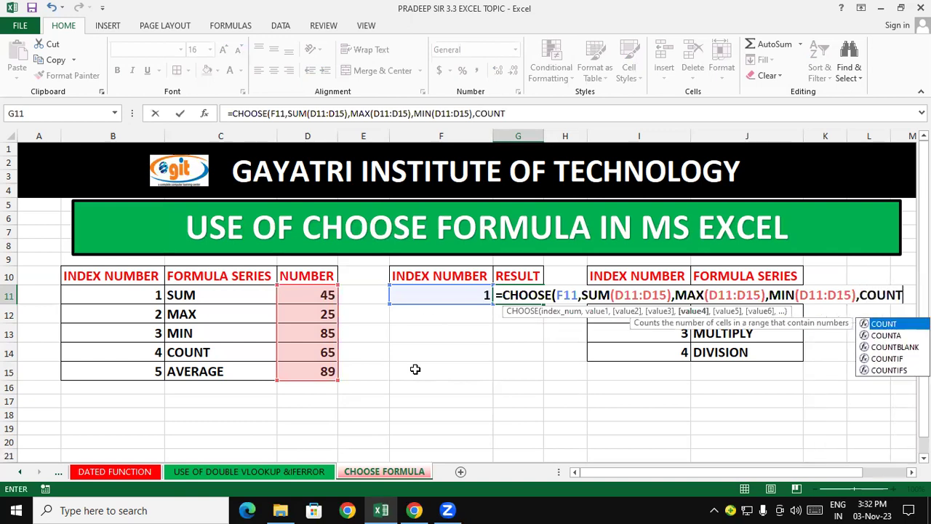
{"action": "type", "text": "("}
{"action": "left_click_drag", "start_coordinate": [328, 293], "coordinate": [329, 372]}
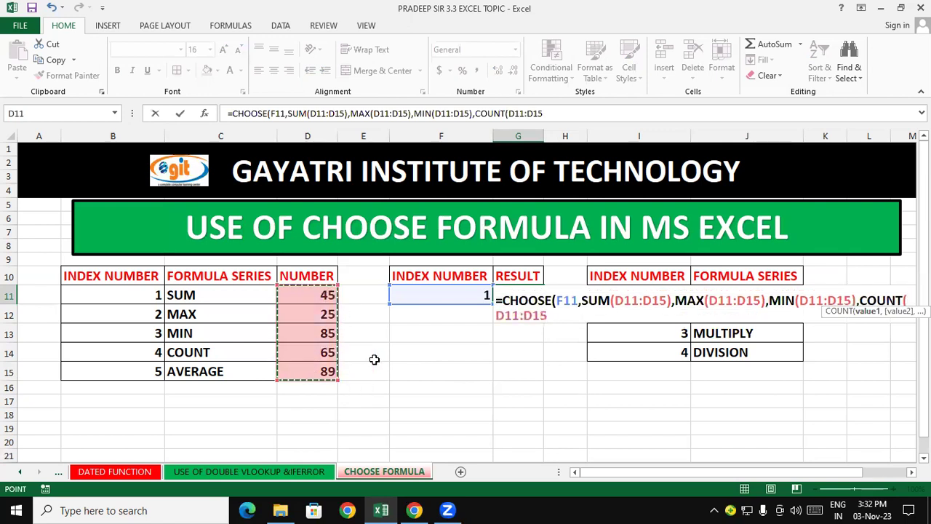
{"action": "type", "text": ")"}
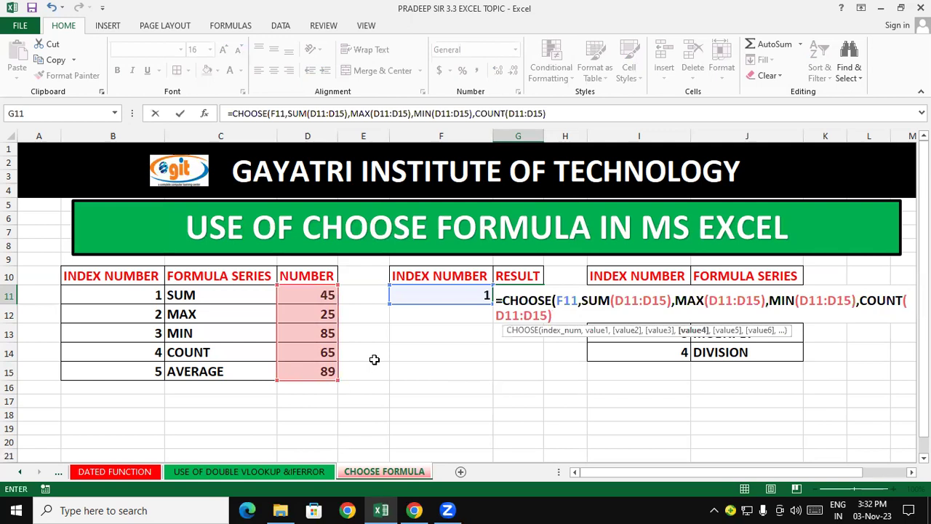
{"action": "type", "text": ","}
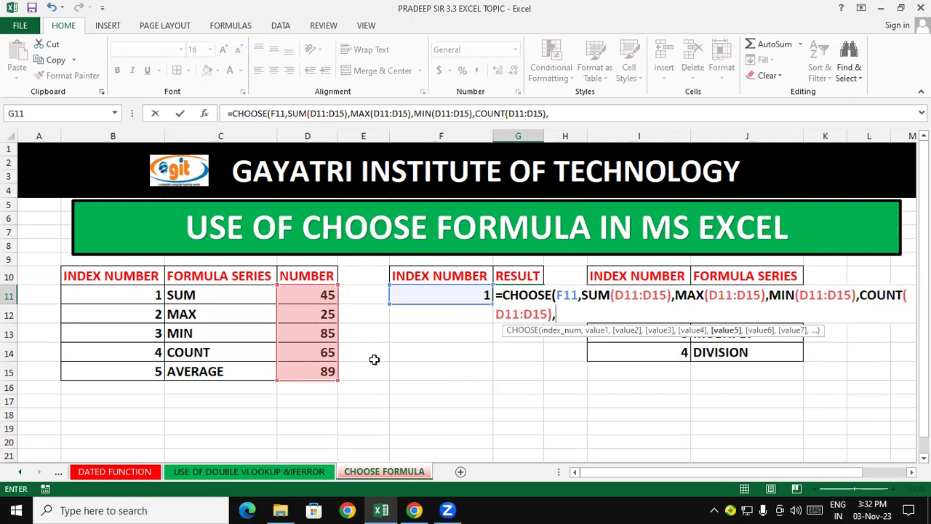
Add AVERAGE(D11:D15) as the fifth value and complete the CHOOSE formula in G11
{"action": "type", "text": "AVERAGE"}
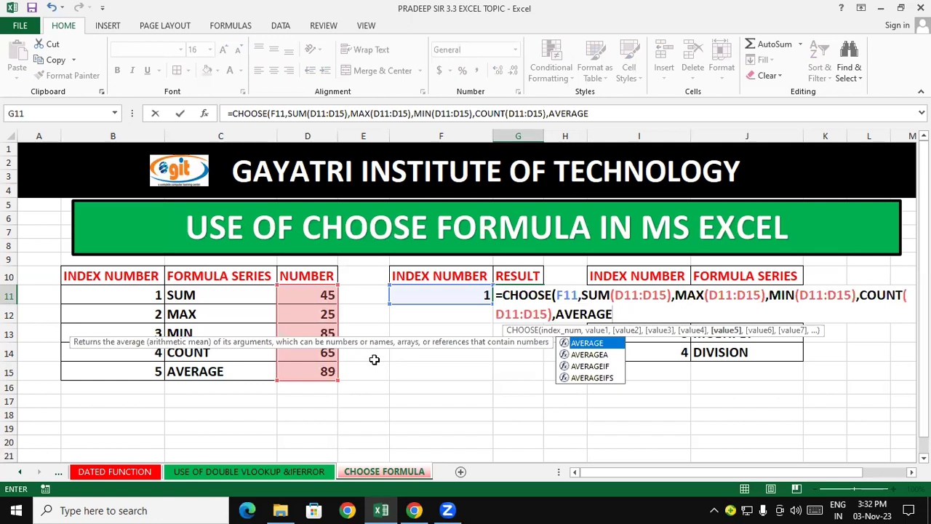
{"action": "type", "text": "("}
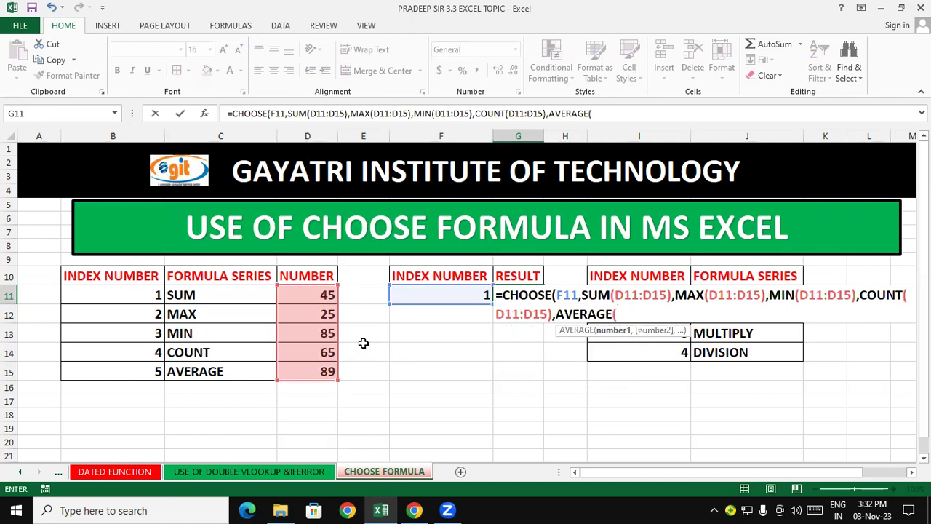
{"action": "left_click_drag", "start_coordinate": [312, 291], "coordinate": [320, 372]}
{"action": "type", "text": ")"}
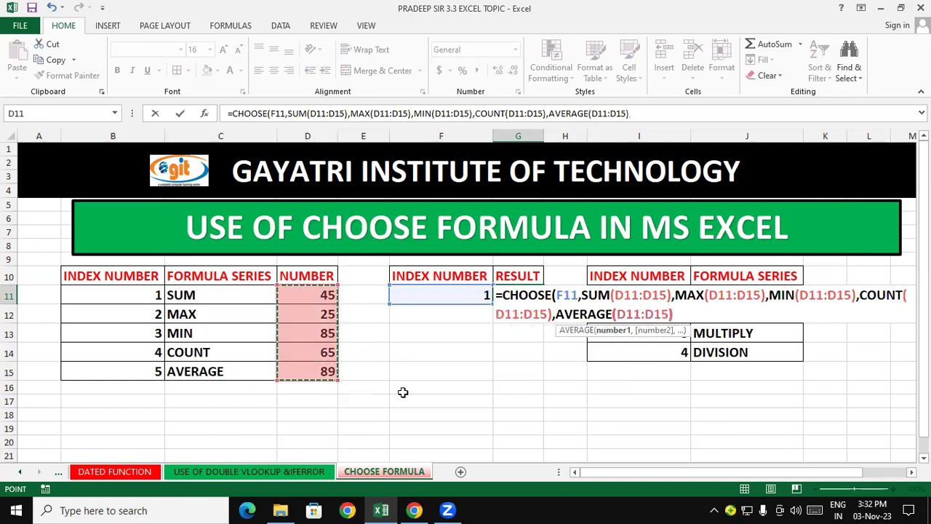
{"action": "type", "text": ")"}
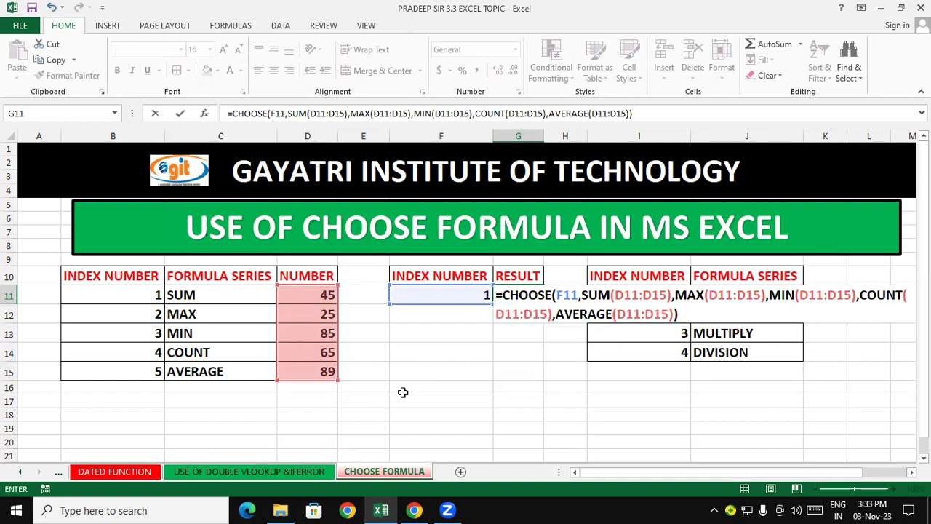
{"action": "key", "text": "Return"}
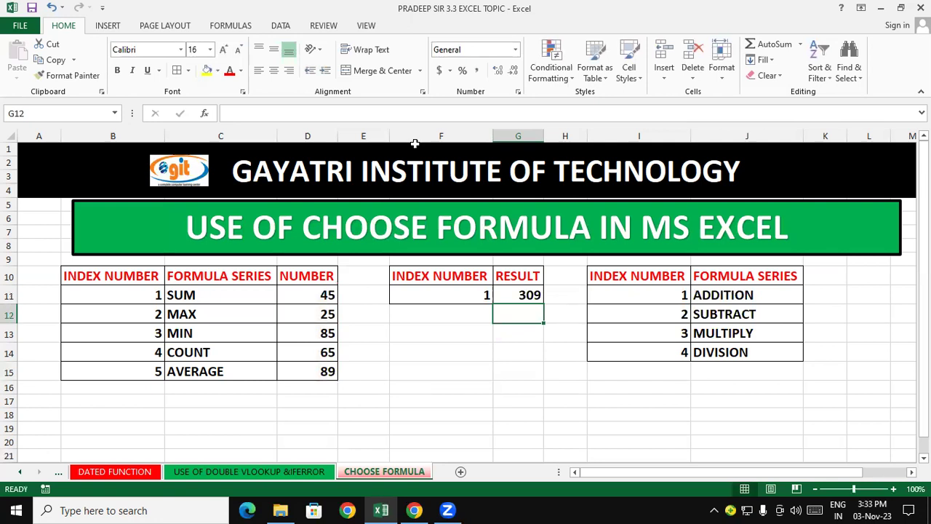
{"action": "left_click", "coordinate": [425, 404]}
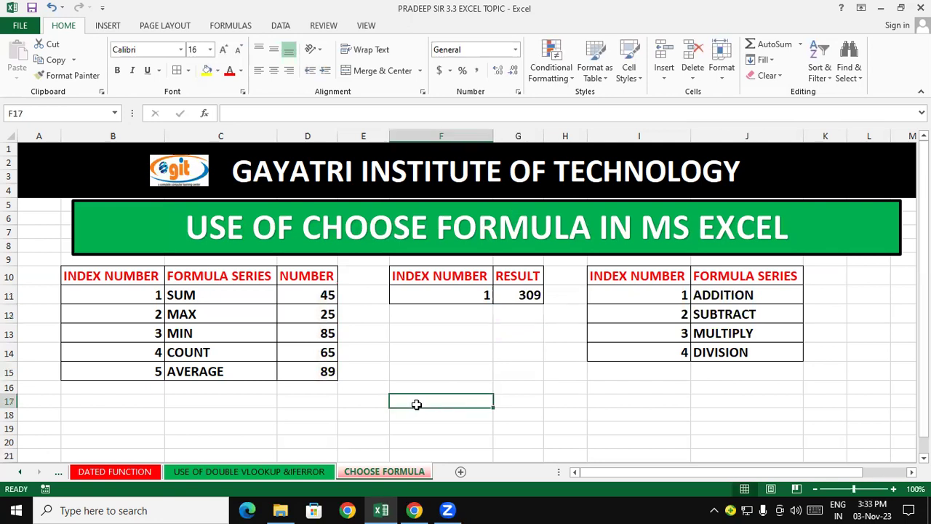
Check the result in G11 against a temporary sum of D11:D15 in D16, and delete that sum
{"action": "left_click", "coordinate": [308, 389]}
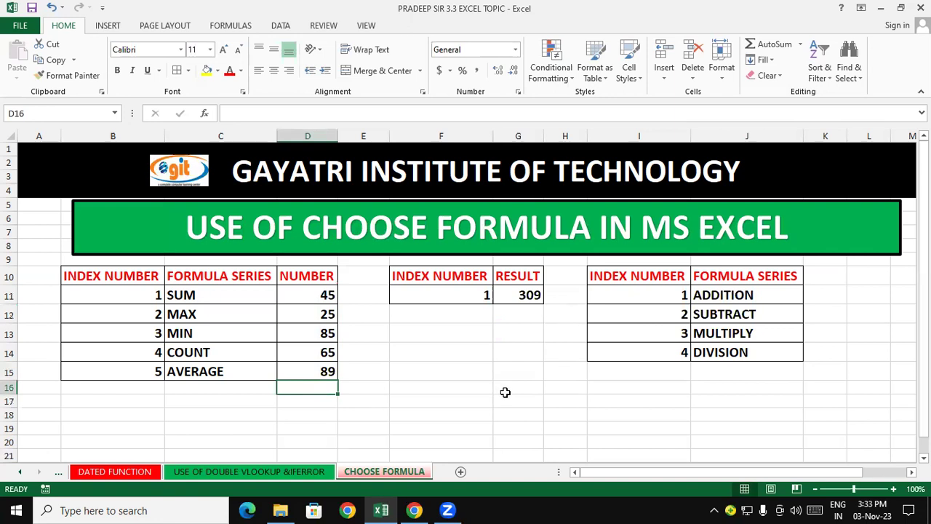
{"action": "key", "text": "alt+="}
{"action": "key", "text": "Return"}
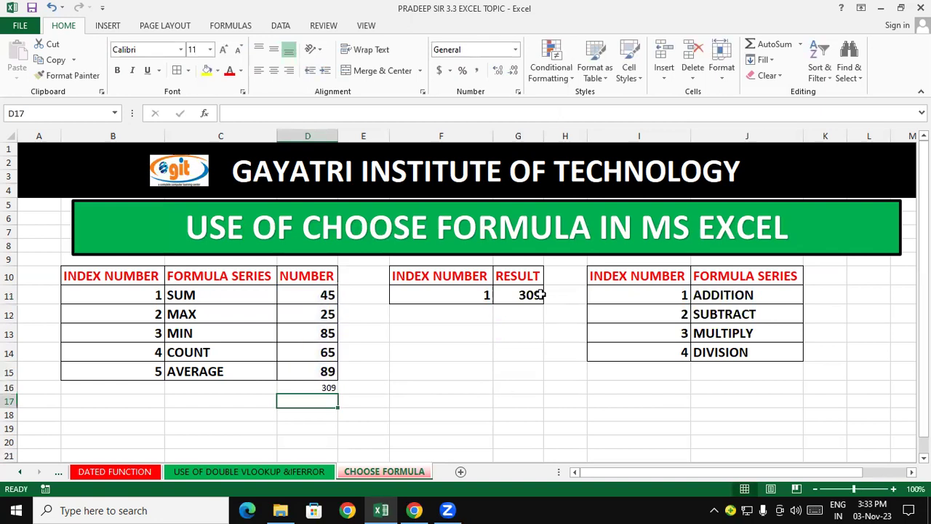
{"action": "left_click", "coordinate": [297, 387]}
{"action": "key", "text": "Delete"}
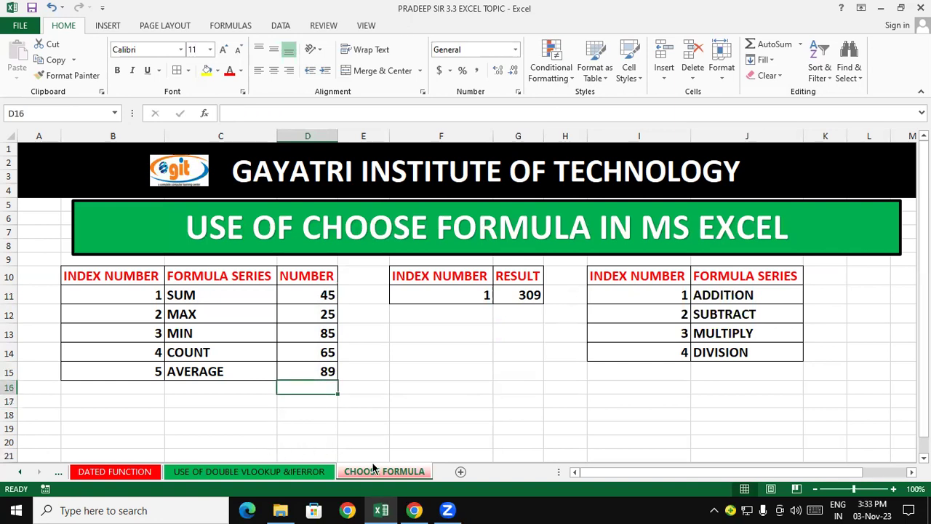
{"action": "left_click", "coordinate": [483, 401]}
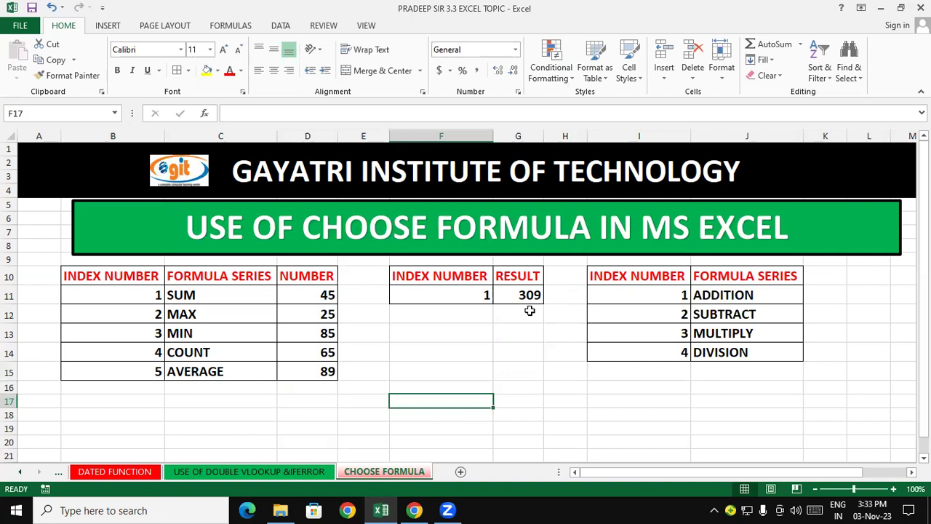
Set the index number in F11 to 2 to test the MAX option of the CHOOSE formula
{"action": "left_click", "coordinate": [480, 293]}
{"action": "type", "text": "2"}
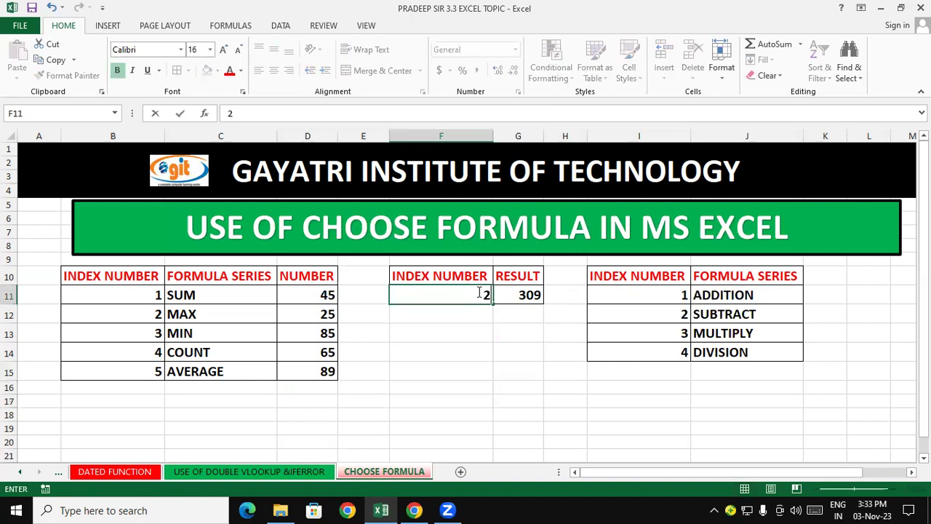
{"action": "key", "text": "Return"}
{"action": "left_click", "coordinate": [460, 368]}
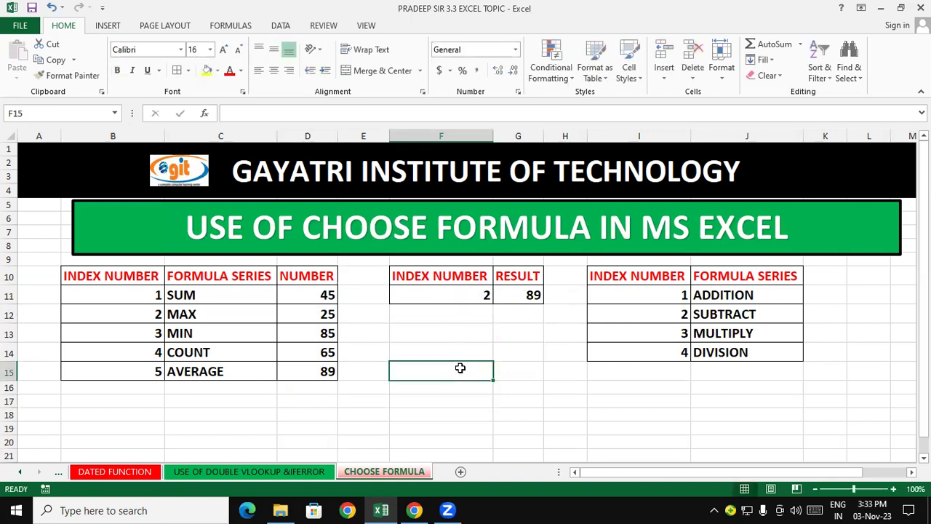
Set the index number in F11 to 3 and select the numbers in D11:D15 to compare with the MIN result
{"action": "left_click", "coordinate": [454, 291]}
{"action": "type", "text": "3"}
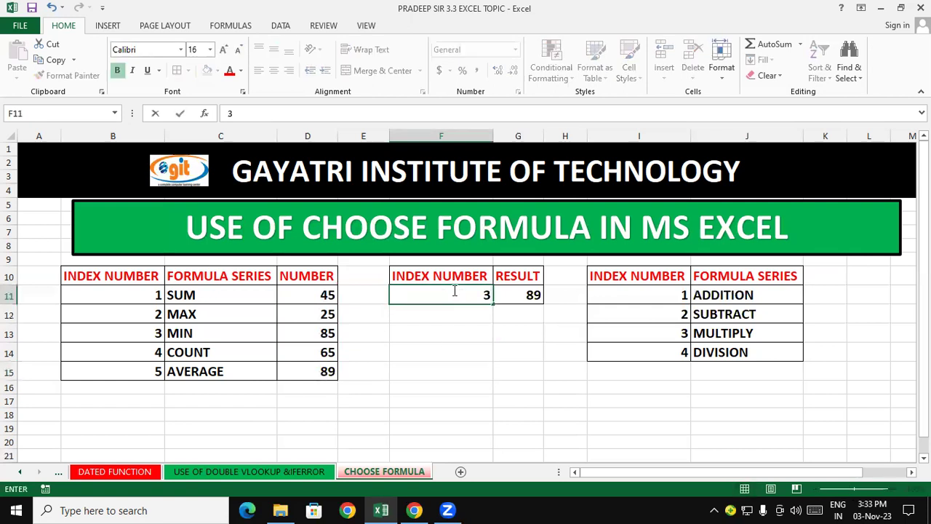
{"action": "left_click", "coordinate": [446, 384]}
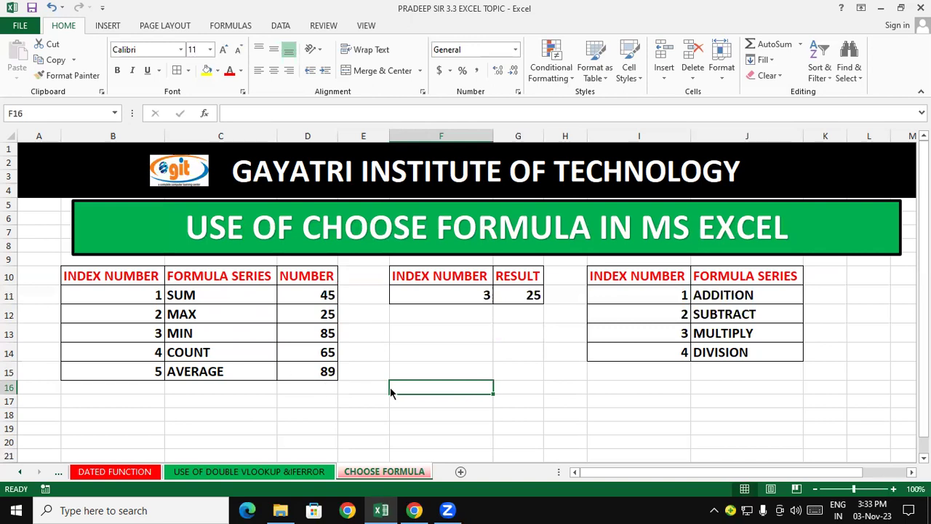
{"action": "left_click_drag", "start_coordinate": [314, 291], "coordinate": [312, 369]}
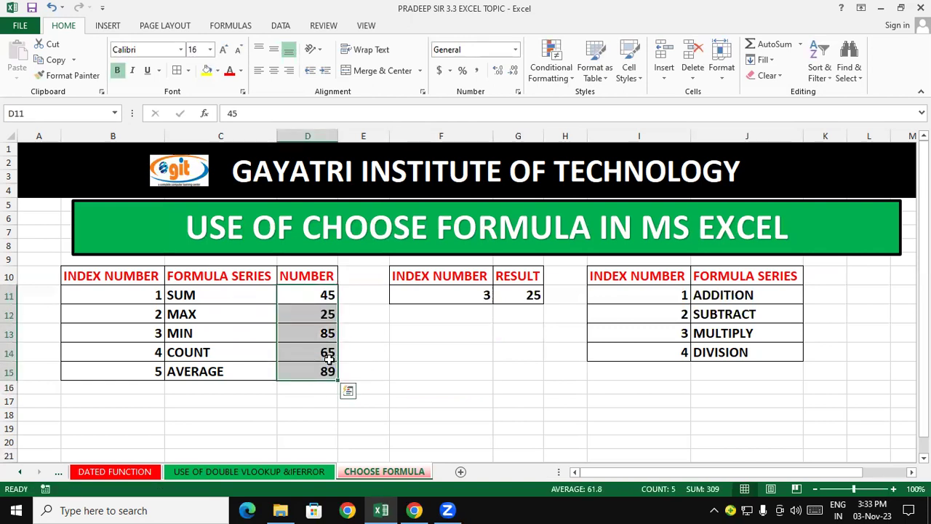
Examine the numbers in column D against the MIN result shown in G11
{"action": "left_click", "coordinate": [416, 352]}
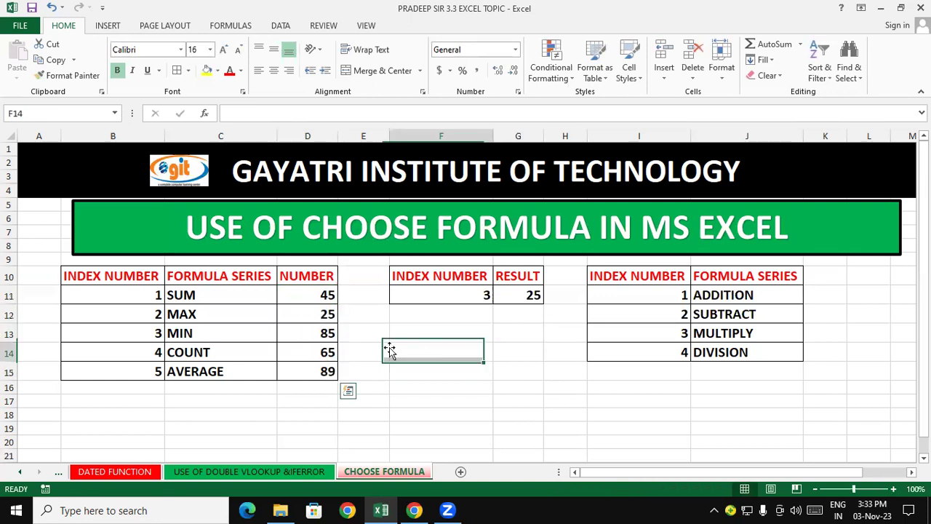
{"action": "left_click_drag", "start_coordinate": [311, 291], "coordinate": [453, 364]}
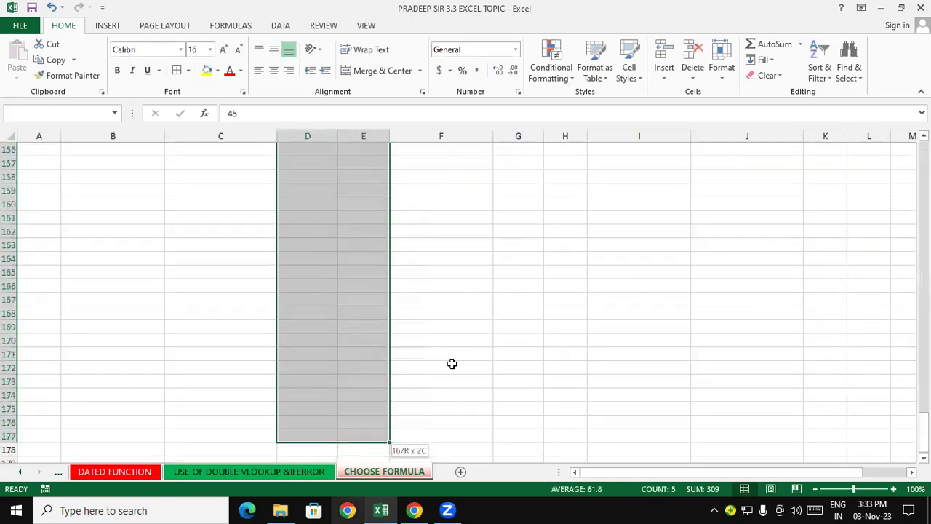
{"action": "left_click", "coordinate": [556, 280]}
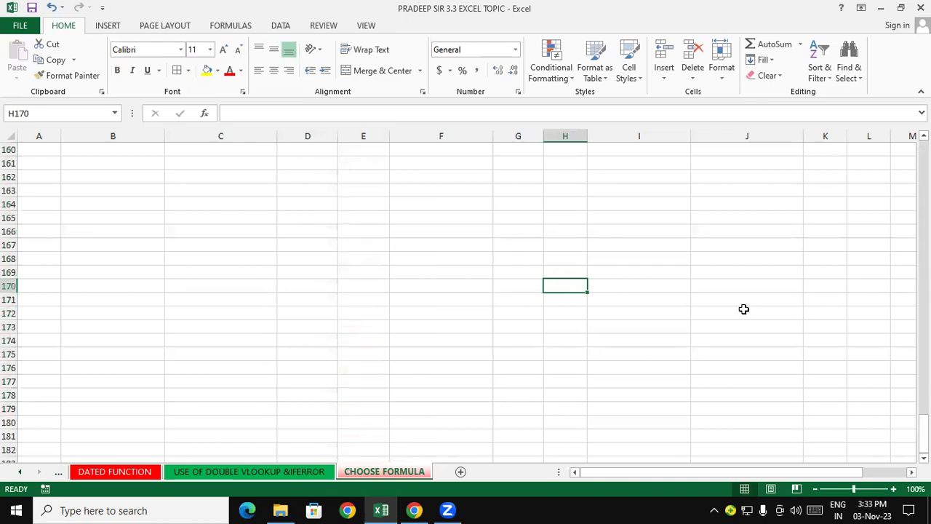
{"action": "left_click_drag", "start_coordinate": [923, 434], "coordinate": [923, 149]}
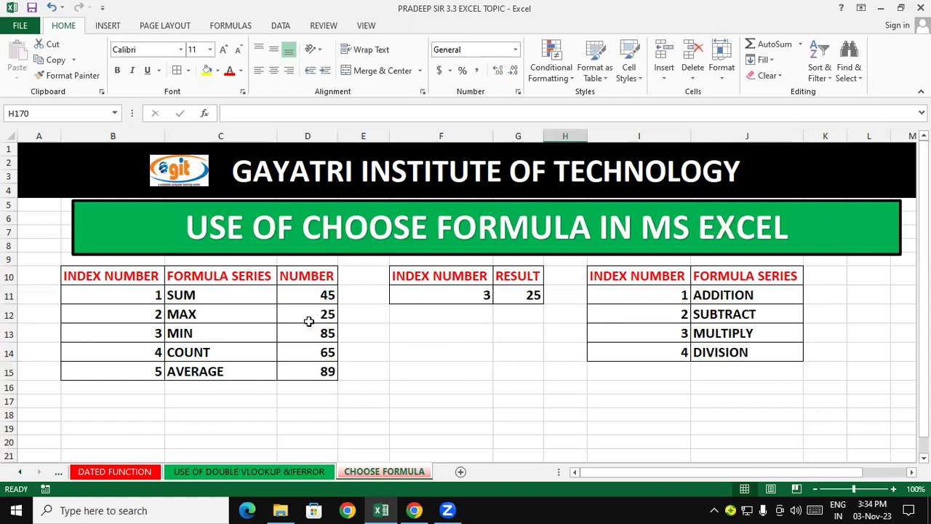
{"action": "left_click_drag", "start_coordinate": [306, 298], "coordinate": [313, 354]}
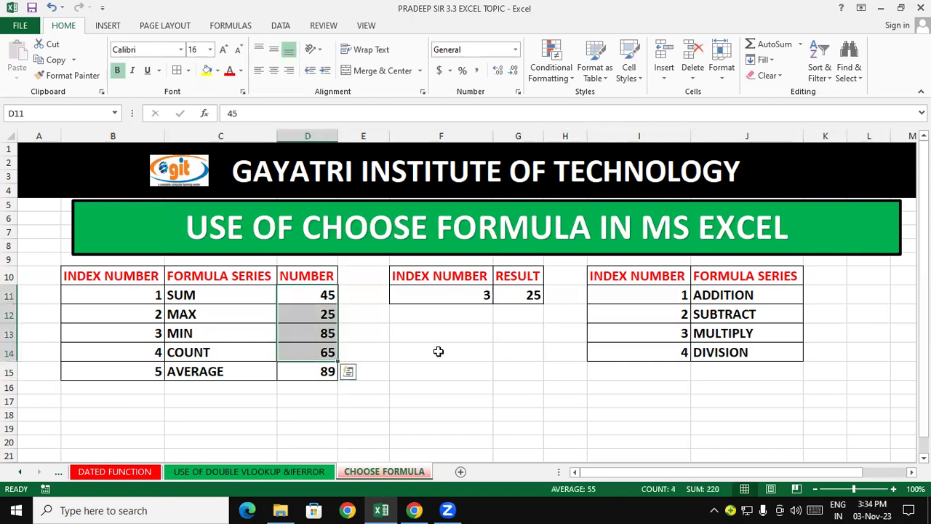
{"action": "left_click", "coordinate": [438, 351]}
Set the index number in F11 to 4 to test the COUNT option of the CHOOSE formula
{"action": "left_click", "coordinate": [465, 294]}
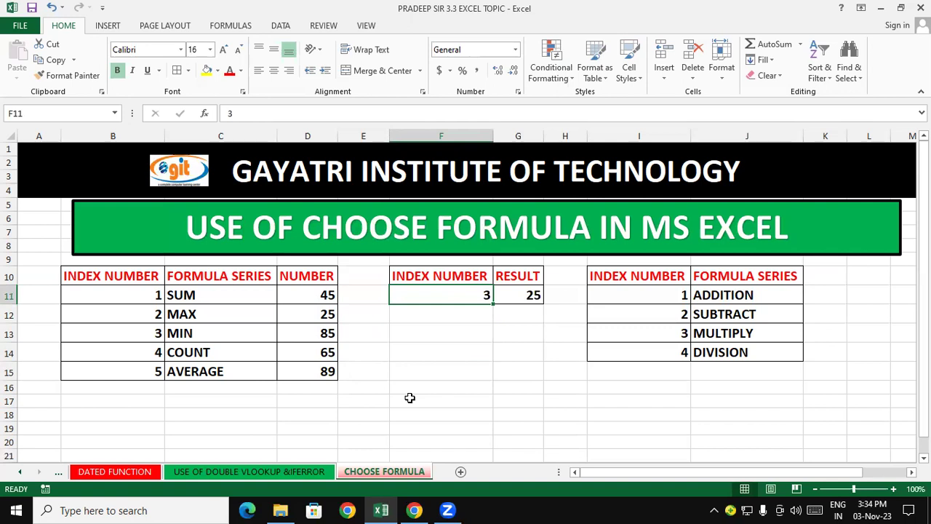
{"action": "type", "text": "4"}
{"action": "left_click", "coordinate": [462, 350]}
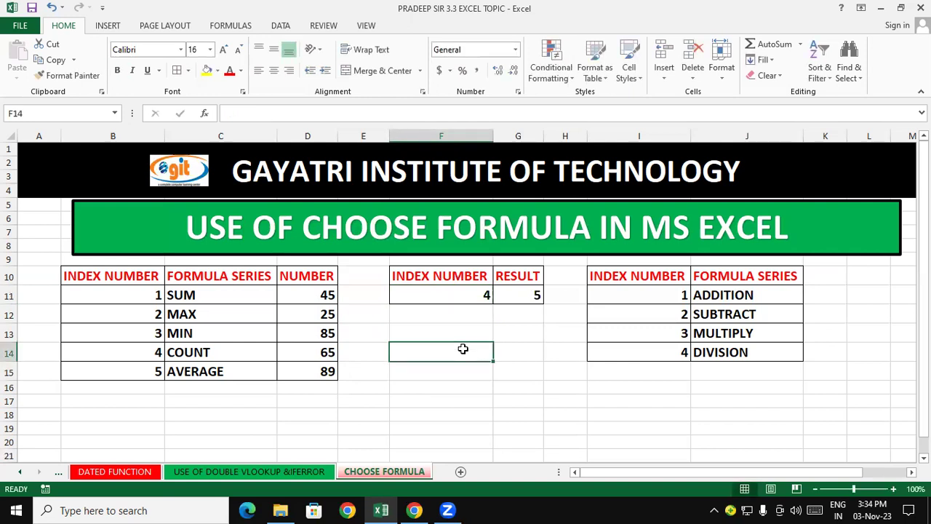
Review the index number, formula series and number table in B10:D15 and the index number cell F11
{"action": "left_click_drag", "start_coordinate": [85, 291], "coordinate": [447, 394]}
{"action": "left_click", "coordinate": [562, 389]}
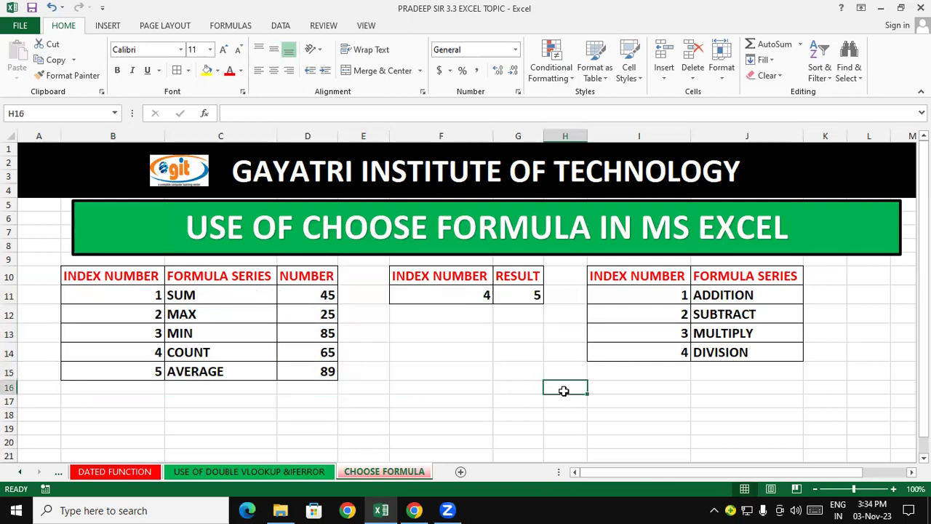
{"action": "left_click_drag", "start_coordinate": [84, 274], "coordinate": [323, 367]}
{"action": "left_click", "coordinate": [430, 401]}
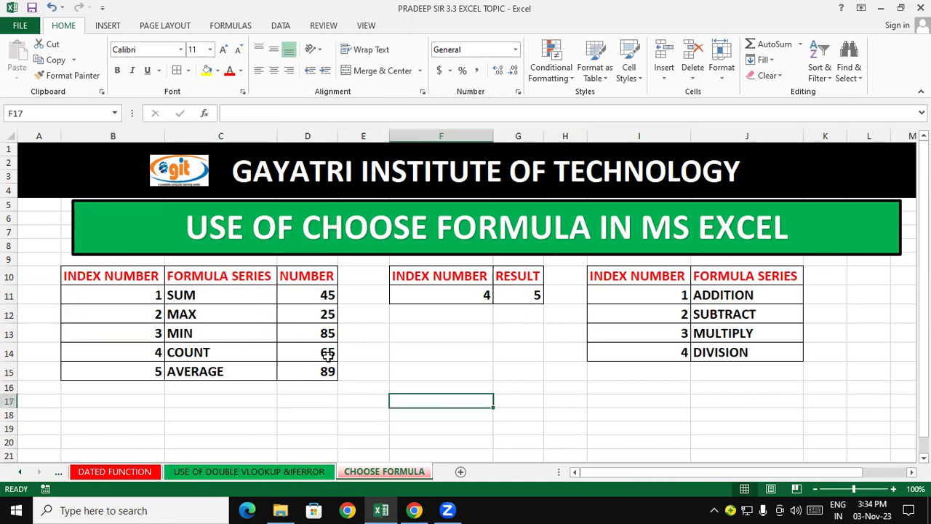
{"action": "left_click", "coordinate": [194, 301]}
{"action": "key", "text": "Down"}
{"action": "key", "text": "Down"}
{"action": "key", "text": "Down"}
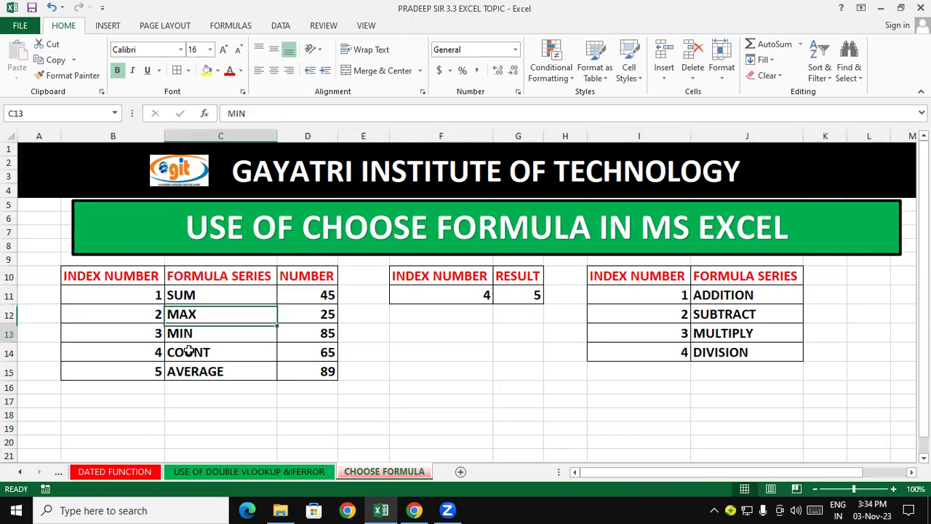
{"action": "left_click", "coordinate": [187, 371]}
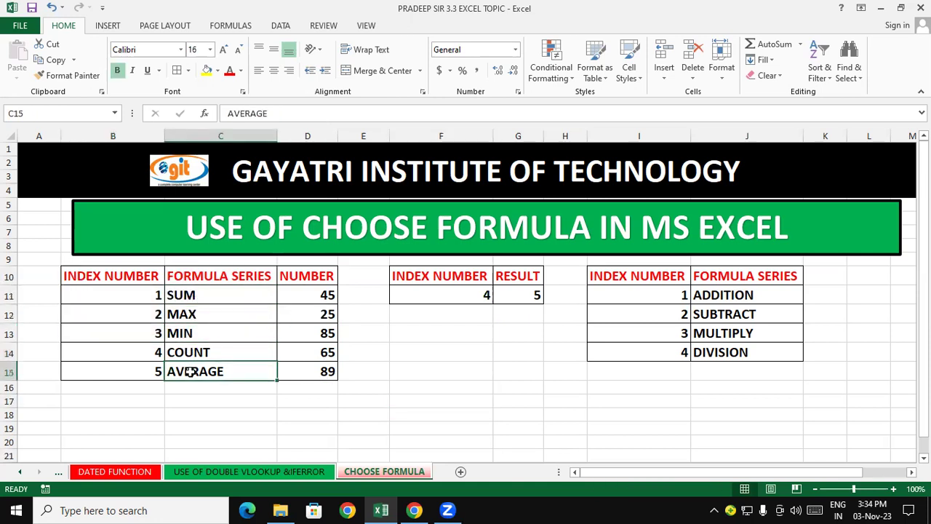
{"action": "left_click", "coordinate": [462, 392]}
{"action": "left_click", "coordinate": [599, 387]}
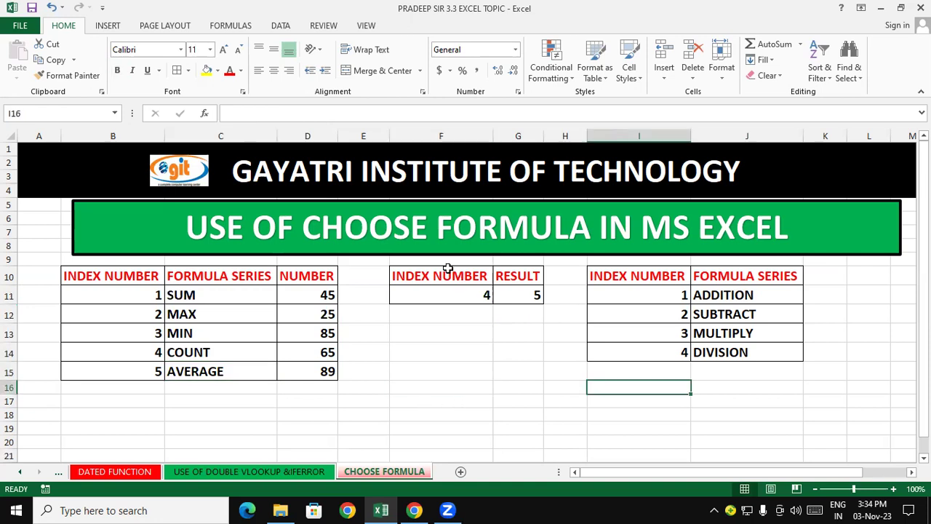
{"action": "left_click", "coordinate": [440, 295]}
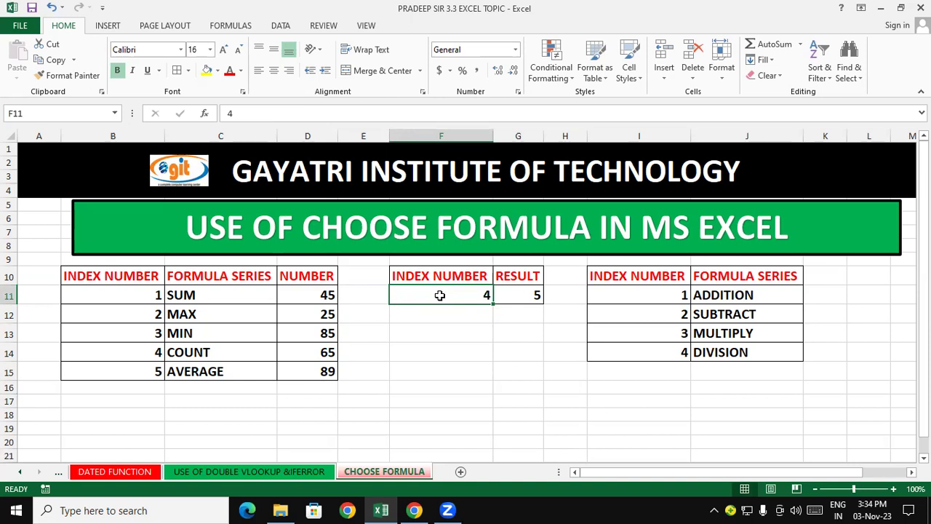
Review the ADDITION, SUBTRACT, MULTIPLY and DIVISION entries of the second formula series table in J11:J14
{"action": "left_click", "coordinate": [911, 472]}
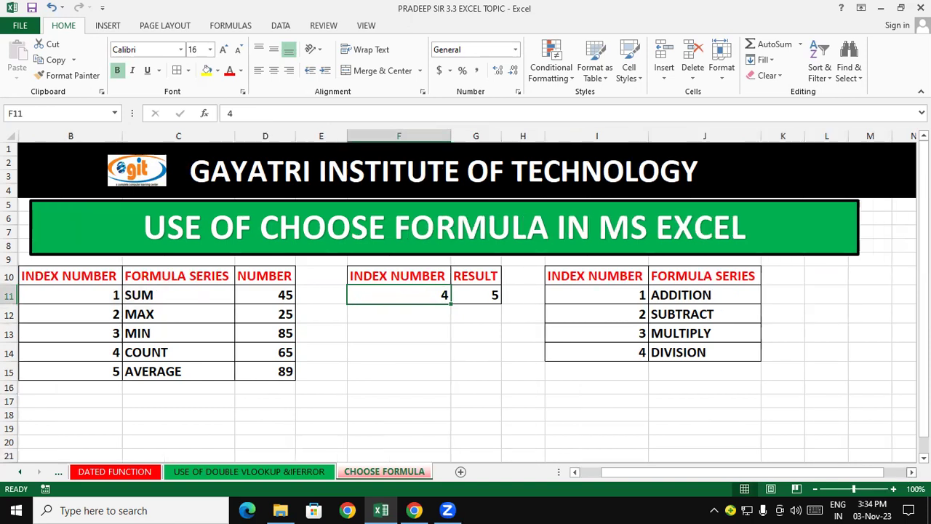
{"action": "left_click", "coordinate": [911, 472]}
{"action": "left_click_drag", "start_coordinate": [845, 475], "coordinate": [822, 474]}
{"action": "left_click", "coordinate": [709, 294]}
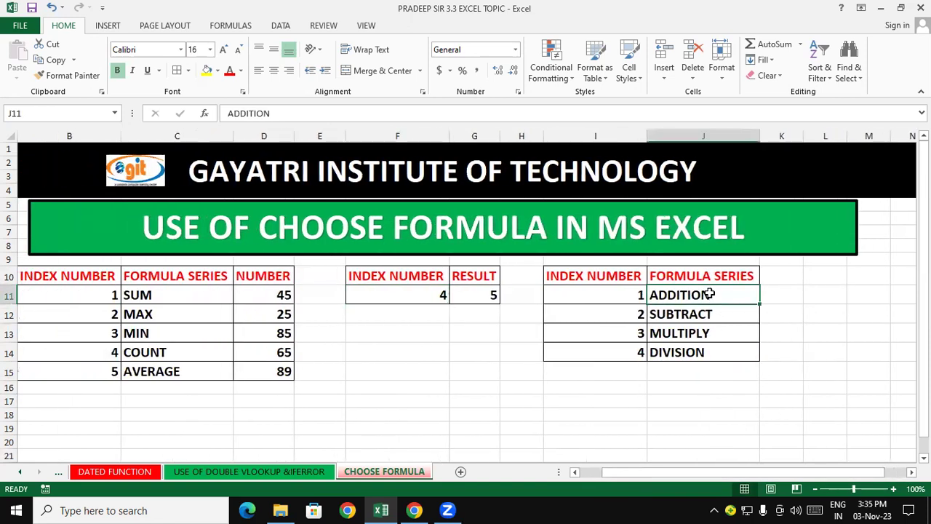
{"action": "left_click", "coordinate": [711, 312]}
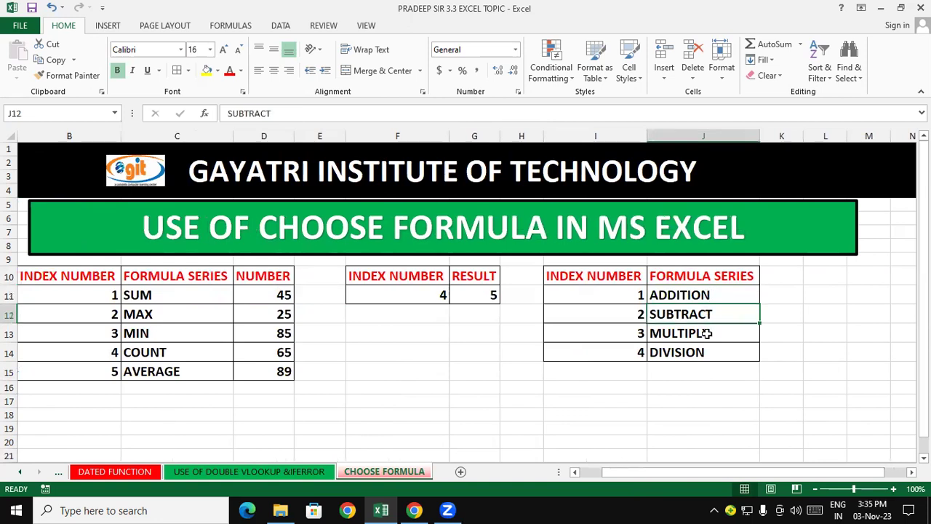
{"action": "left_click", "coordinate": [682, 412]}
{"action": "left_click", "coordinate": [700, 333]}
{"action": "left_click", "coordinate": [700, 352]}
{"action": "left_click", "coordinate": [681, 381]}
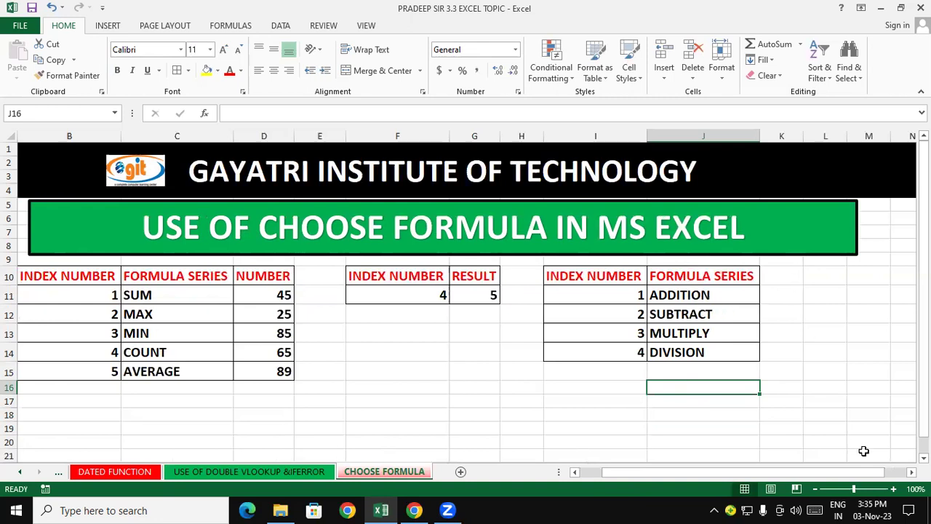
Enter the headers X-VALUE in L10 and Y-VALUE in M10 beside the second formula series table
{"action": "left_click", "coordinate": [910, 472]}
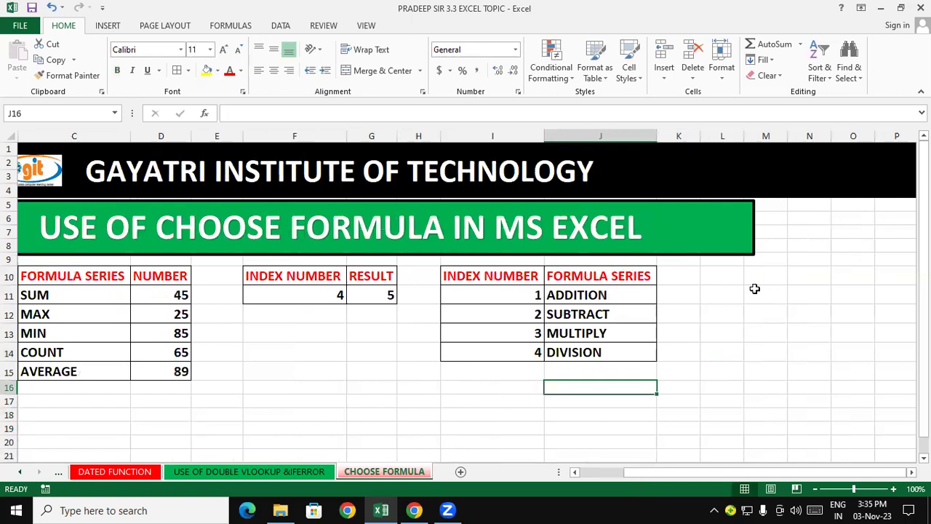
{"action": "left_click", "coordinate": [715, 271]}
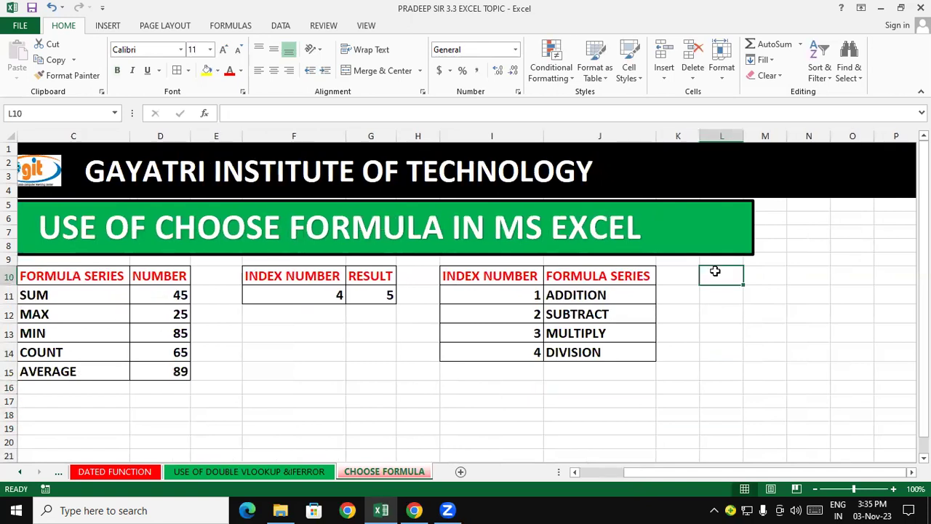
{"action": "type", "text": "X"}
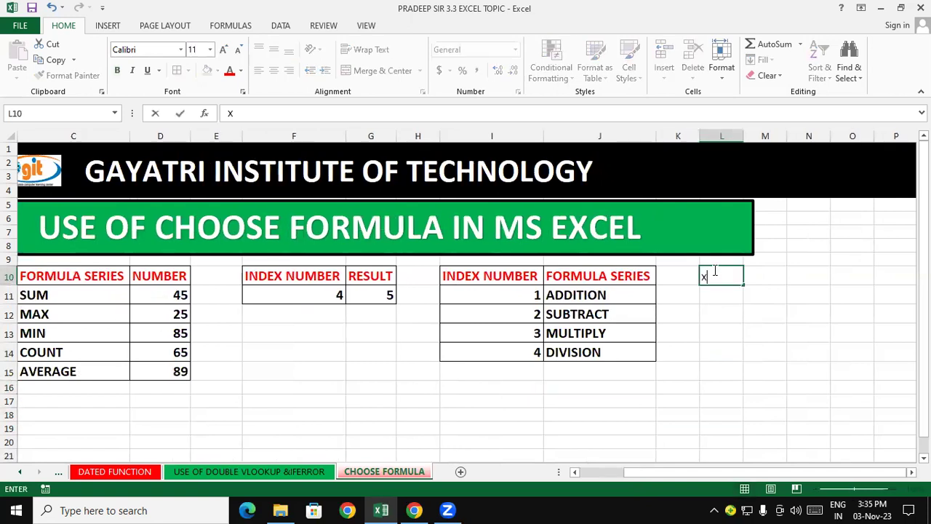
{"action": "type", "text": "-VALUE"}
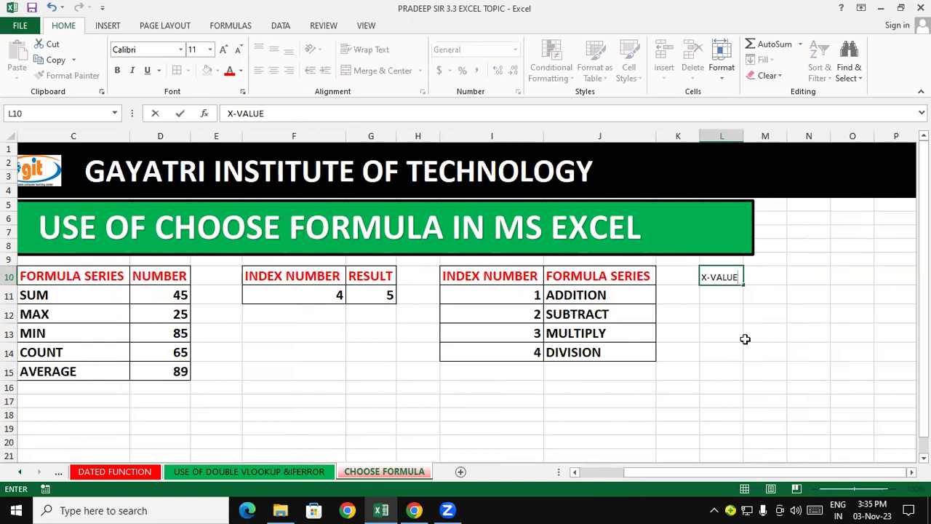
{"action": "left_click_drag", "start_coordinate": [742, 345], "coordinate": [763, 349]}
{"action": "left_click", "coordinate": [770, 274]}
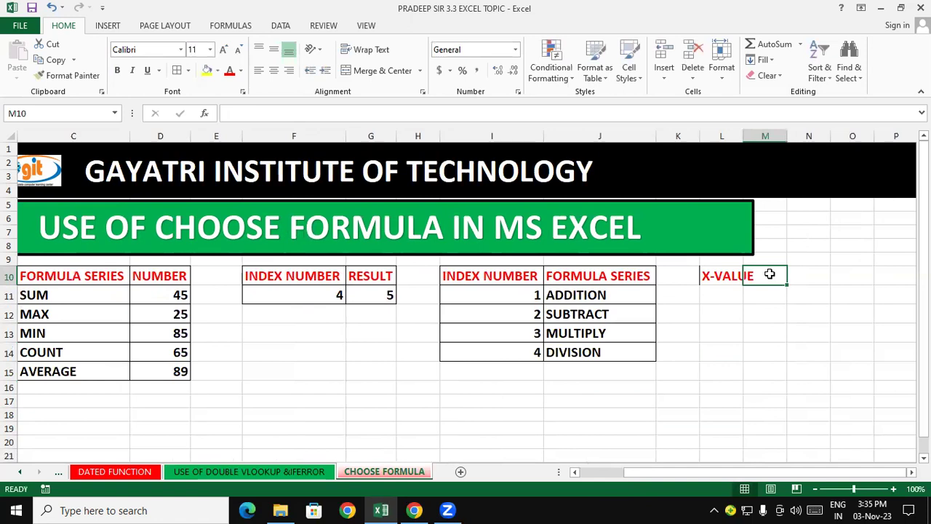
{"action": "type", "text": "Y-VALUE"}
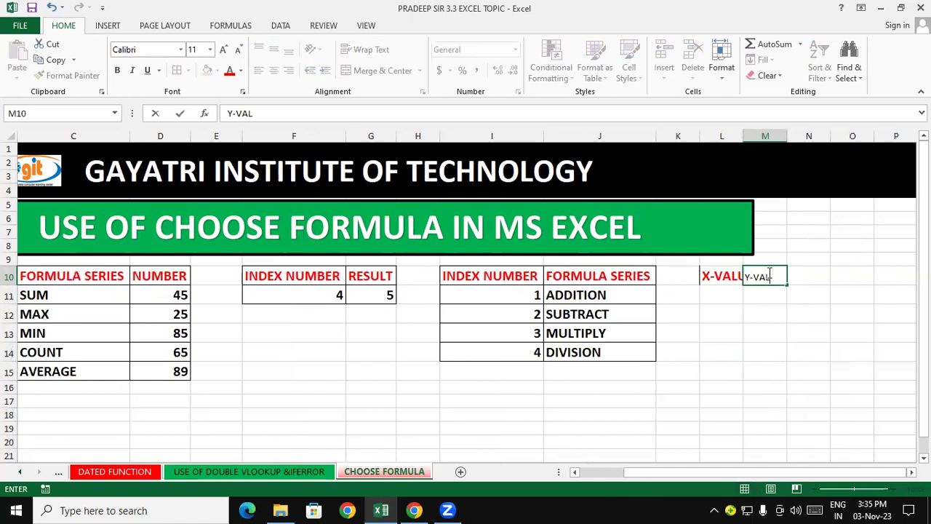
Widen columns L and M to fit their headers and apply borders to all cells in L10:M11
{"action": "left_click_drag", "start_coordinate": [717, 272], "coordinate": [761, 301]}
{"action": "left_click_drag", "start_coordinate": [725, 133], "coordinate": [814, 136]}
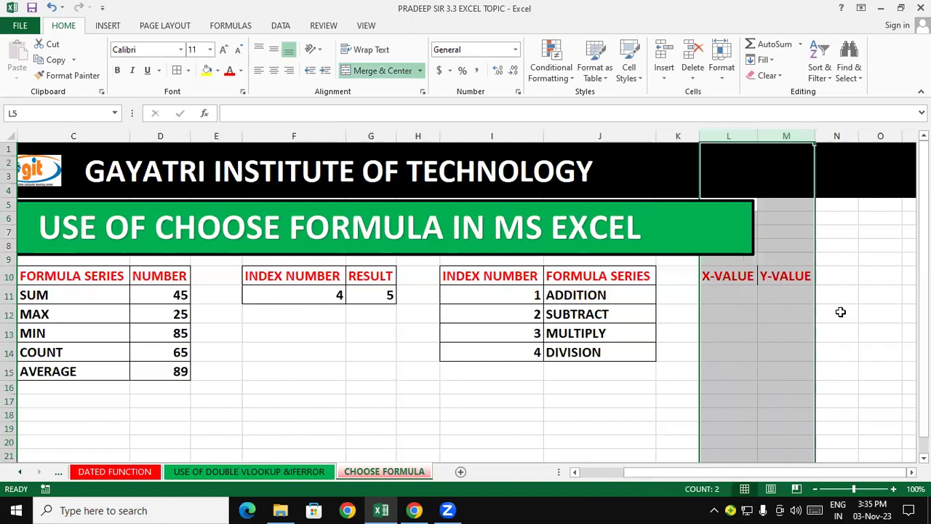
{"action": "left_click", "coordinate": [837, 313]}
{"action": "left_click_drag", "start_coordinate": [727, 276], "coordinate": [798, 291]}
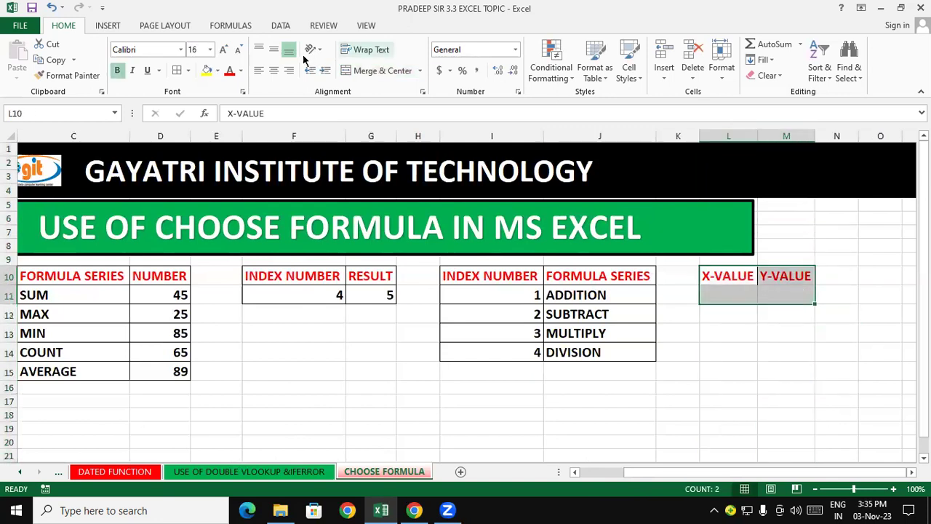
{"action": "left_click", "coordinate": [733, 360]}
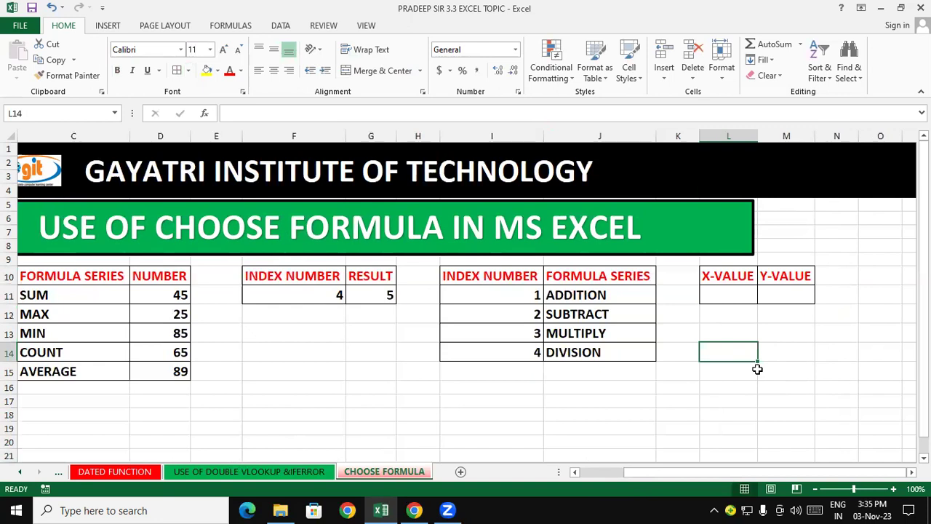
Enter 80 as the X-VALUE in L11 and 40 as the Y-VALUE in M11
{"action": "left_click", "coordinate": [735, 299]}
{"action": "type", "text": "80"}
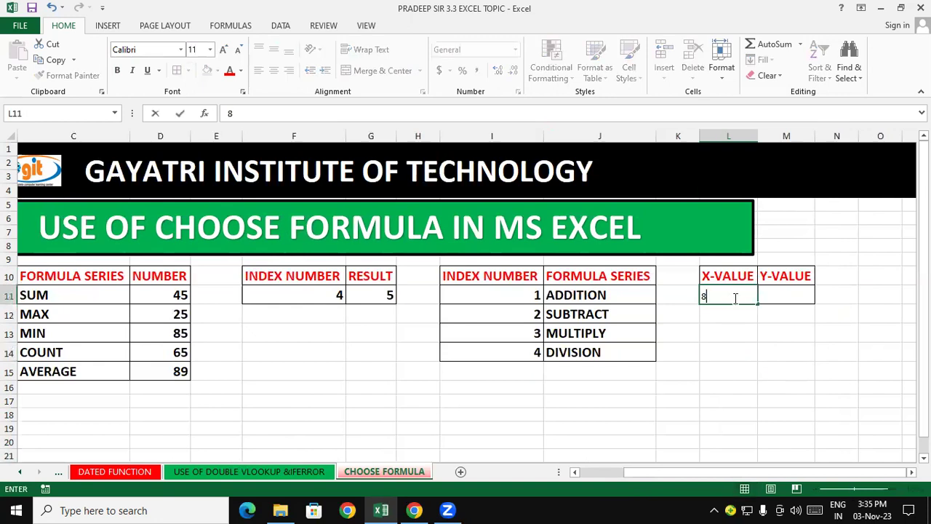
{"action": "left_click", "coordinate": [798, 303]}
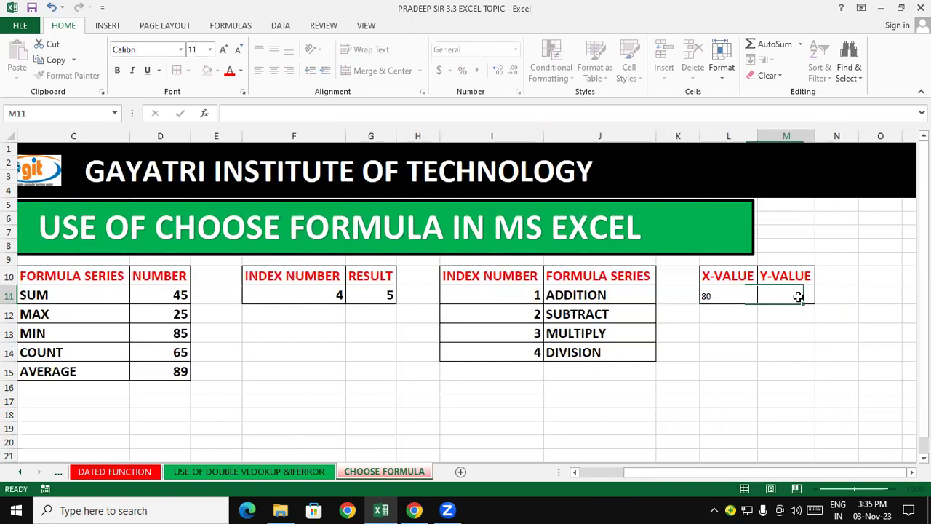
{"action": "type", "text": "40"}
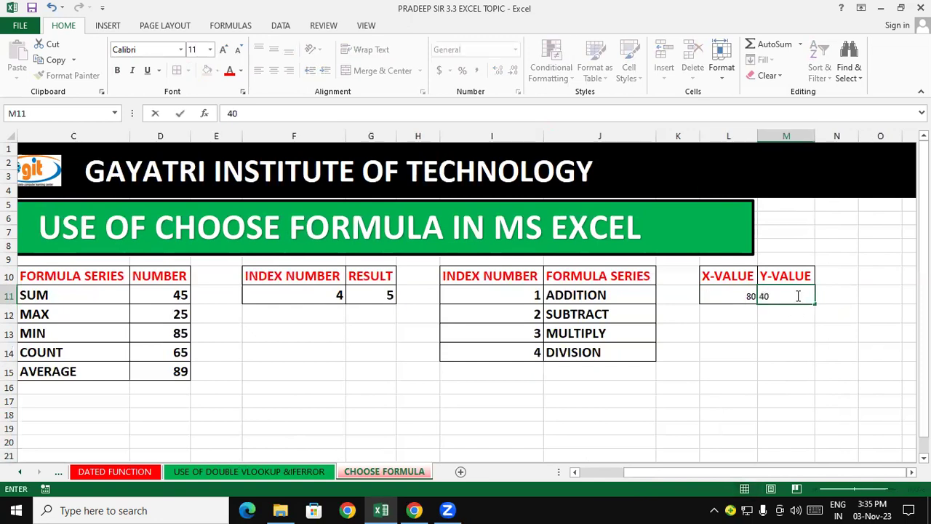
{"action": "left_click", "coordinate": [781, 400]}
Copy the cell formatting of the second formula series table onto the X and Y values in L11:M11 with Format Painter
{"action": "left_click", "coordinate": [732, 293]}
{"action": "left_click_drag", "start_coordinate": [732, 293], "coordinate": [778, 294]}
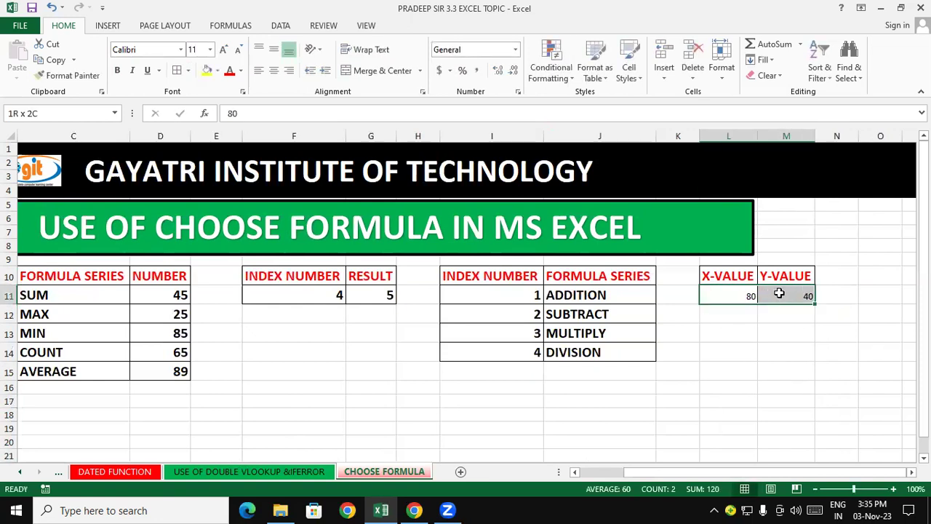
{"action": "left_click", "coordinate": [551, 315]}
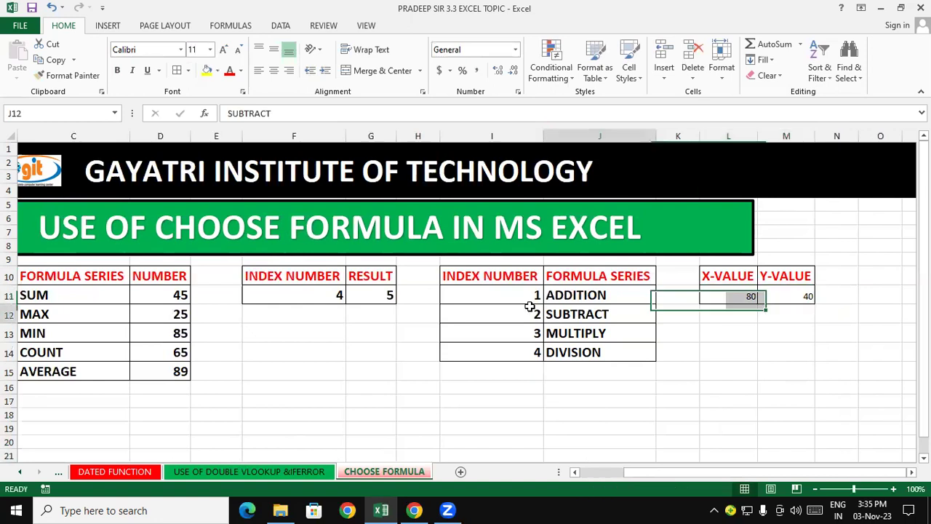
{"action": "left_click", "coordinate": [69, 75]}
{"action": "left_click_drag", "start_coordinate": [731, 300], "coordinate": [778, 302]}
{"action": "left_click", "coordinate": [719, 354]}
{"action": "left_click", "coordinate": [765, 379]}
{"action": "left_click", "coordinate": [736, 389]}
Copy the INDEX NUMBER and RESULT headers from F10:G10 to L13:M13 below the X and Y values
{"action": "left_click_drag", "start_coordinate": [299, 277], "coordinate": [387, 277]}
{"action": "right_click", "coordinate": [386, 276]}
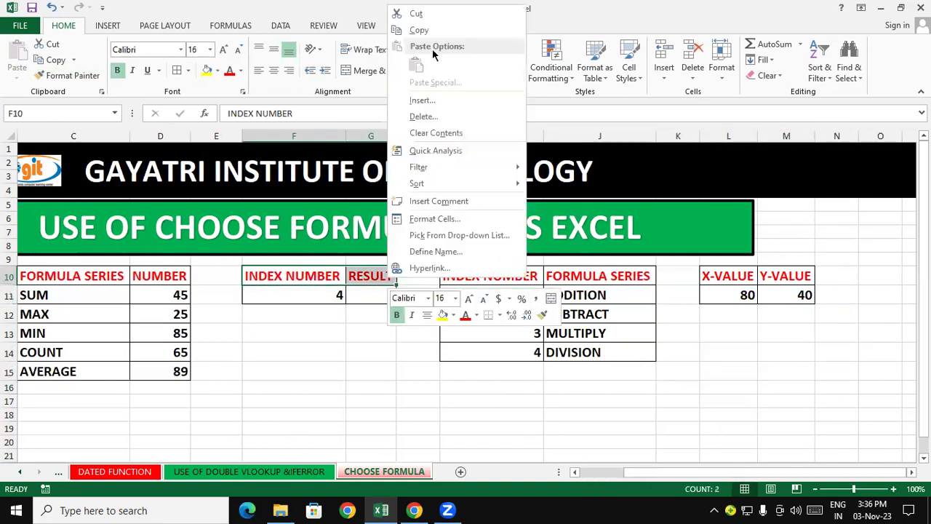
{"action": "left_click", "coordinate": [422, 29]}
{"action": "scroll", "coordinate": [465, 305], "scroll_direction": "right", "scroll_amount": 2}
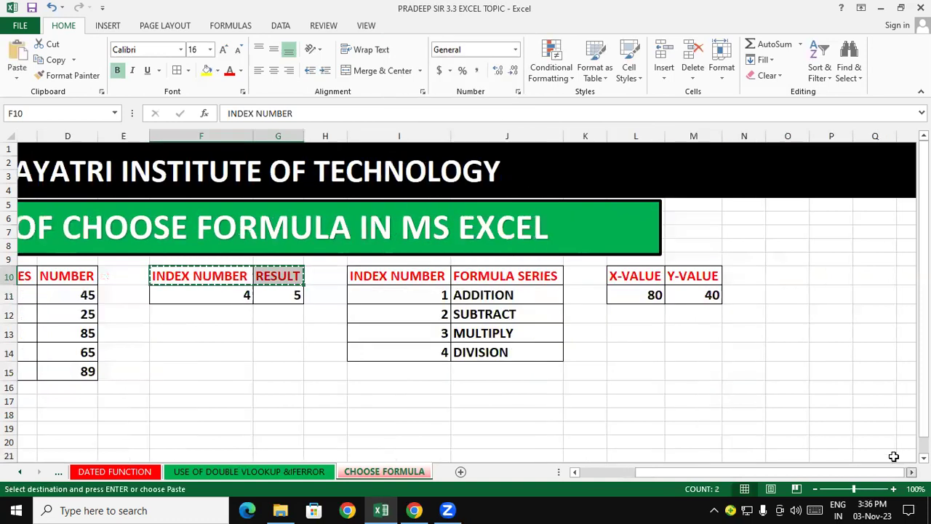
{"action": "left_click", "coordinate": [613, 332]}
{"action": "right_click", "coordinate": [617, 336]}
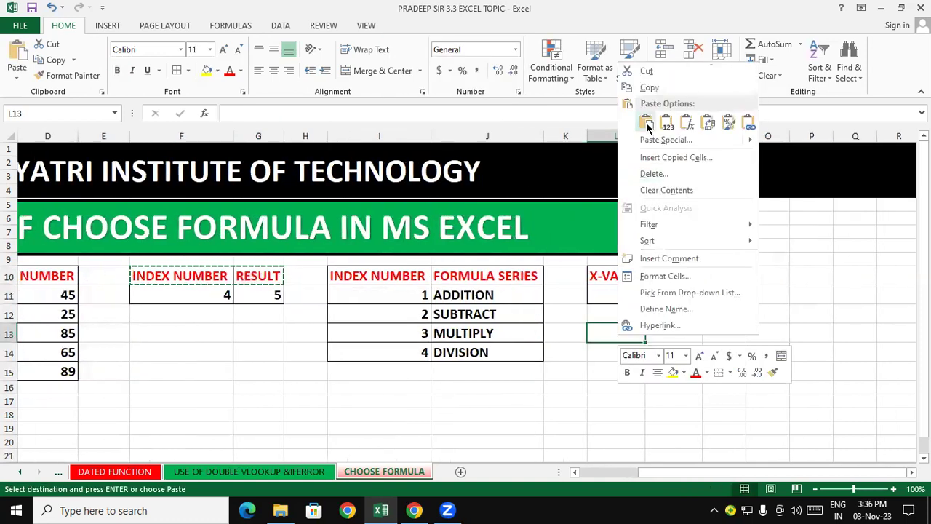
{"action": "left_click", "coordinate": [645, 122]}
Fit columns L and M to their contents and apply borders to all cells in L13:M14
{"action": "left_click_drag", "start_coordinate": [626, 136], "coordinate": [675, 136]}
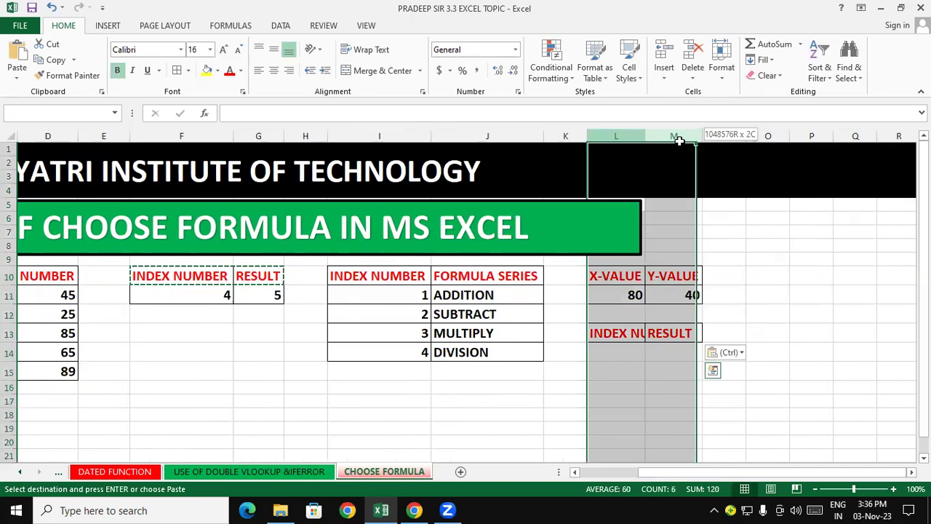
{"action": "double_click", "coordinate": [702, 136]}
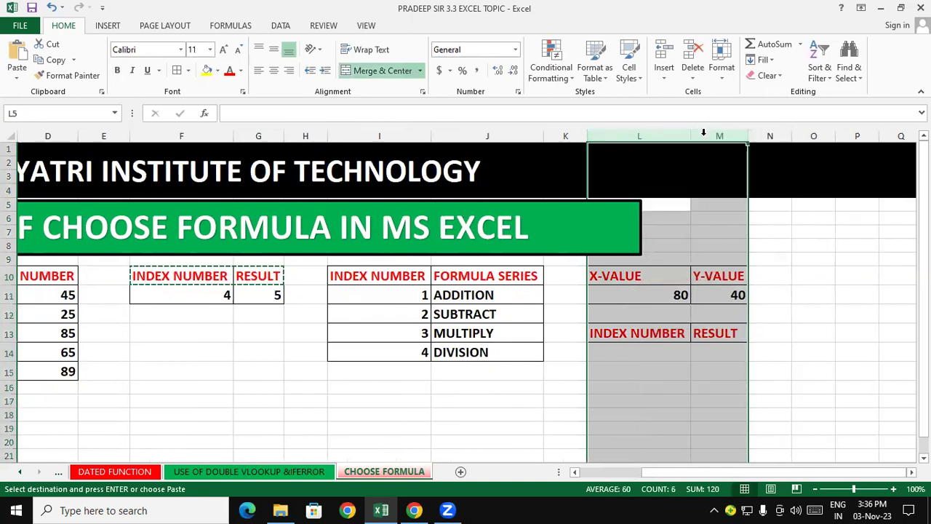
{"action": "left_click", "coordinate": [805, 320]}
{"action": "left_click_drag", "start_coordinate": [613, 328], "coordinate": [715, 352]}
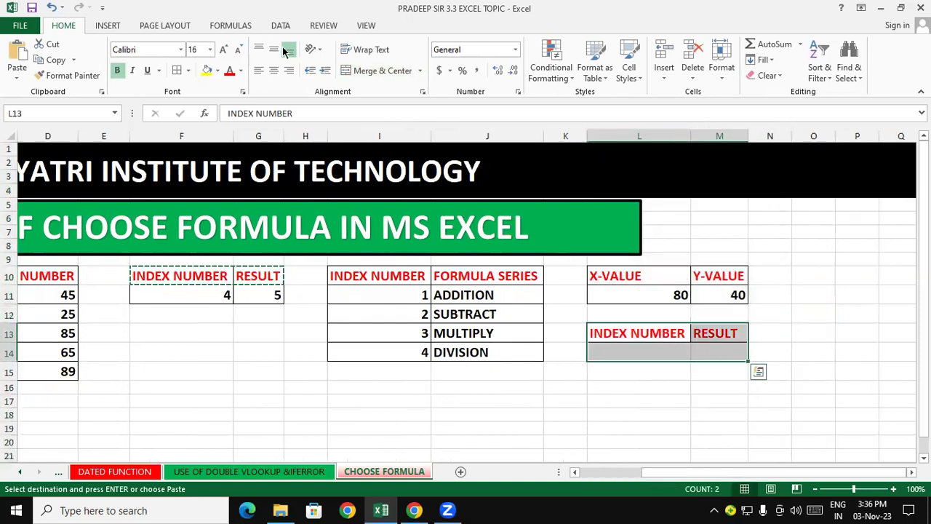
{"action": "key", "text": "Escape"}
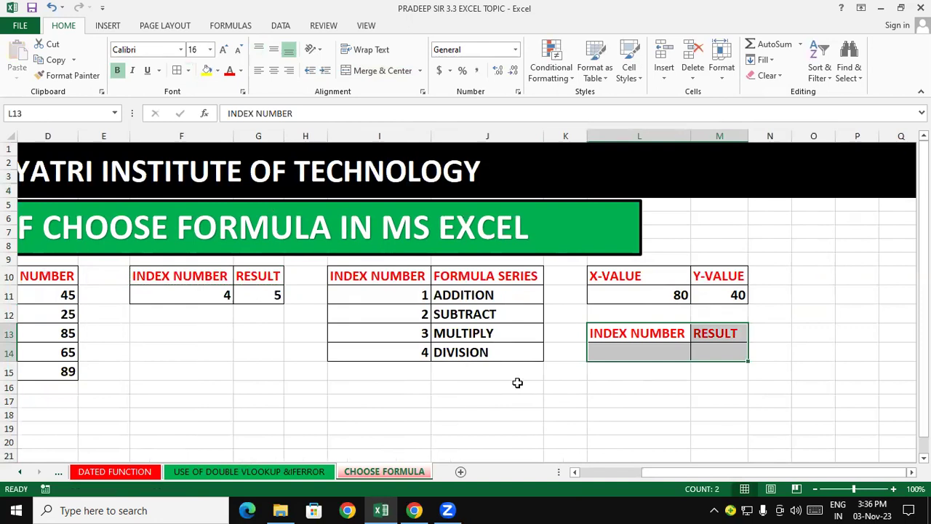
{"action": "left_click", "coordinate": [515, 382]}
Copy the index number 1 from I11 into L14 under the new INDEX NUMBER header
{"action": "left_click", "coordinate": [396, 295]}
{"action": "right_click", "coordinate": [398, 298]}
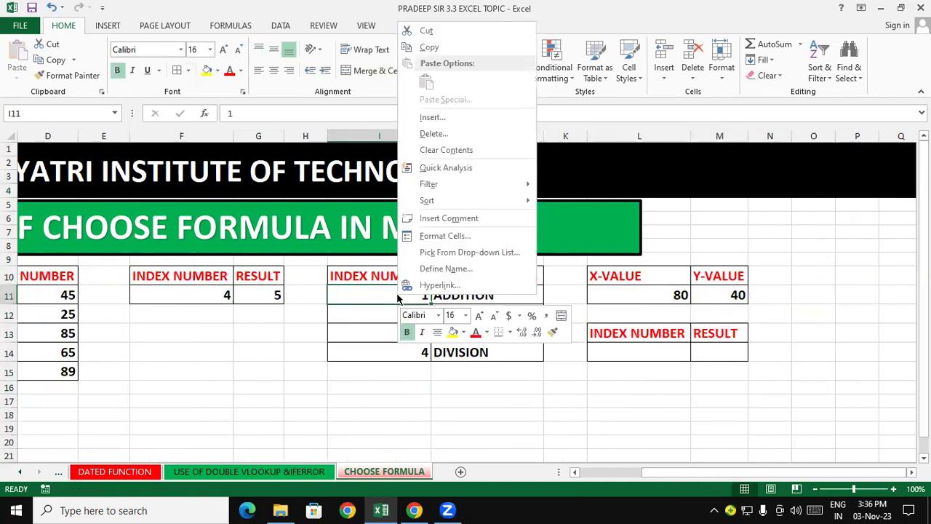
{"action": "left_click", "coordinate": [427, 47]}
{"action": "left_click", "coordinate": [609, 353]}
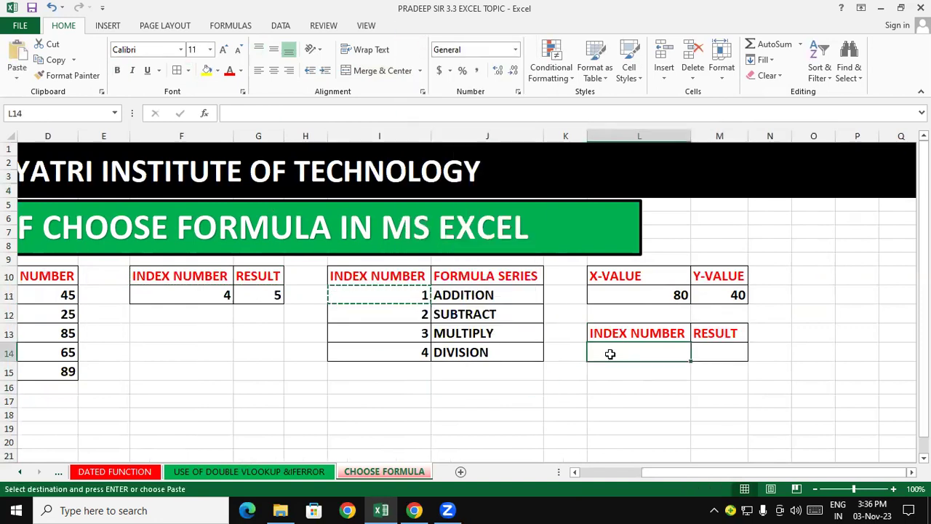
{"action": "key", "text": "ctrl+v"}
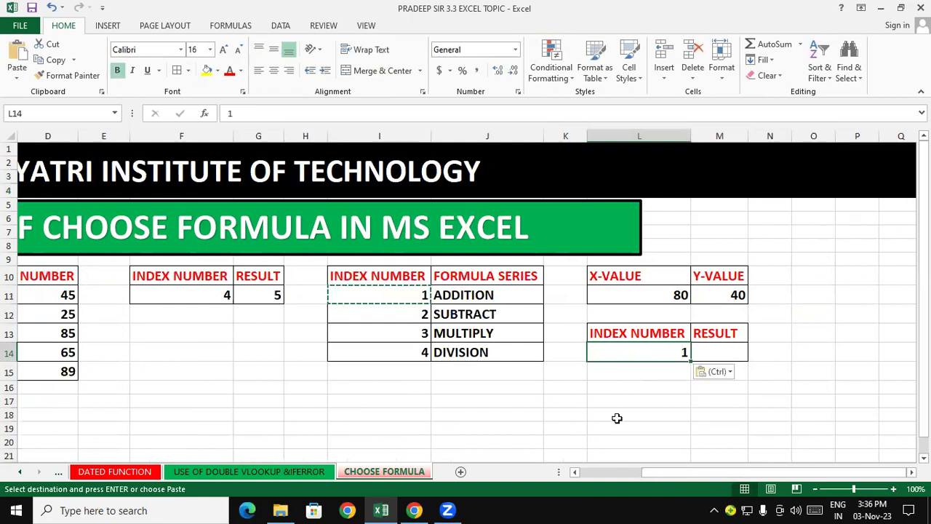
{"action": "left_click", "coordinate": [615, 416]}
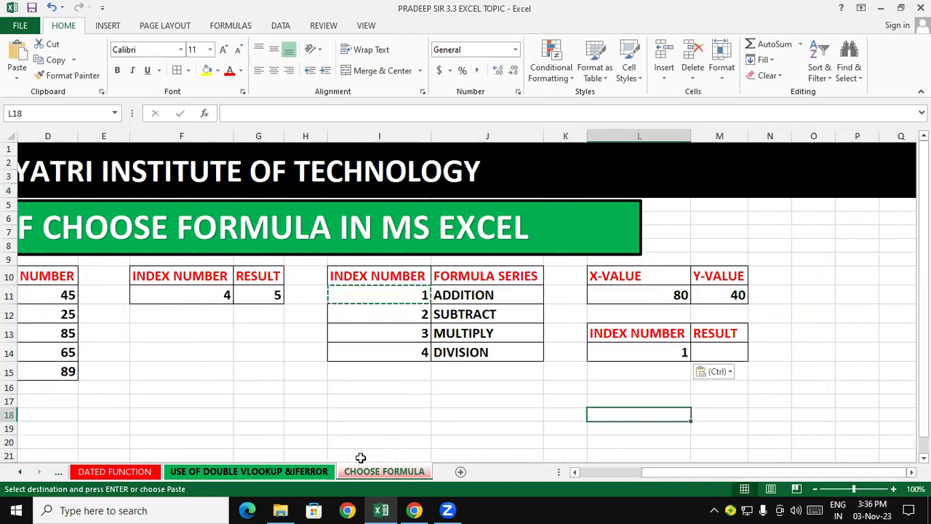
Move the green USE OF CHOOSE FORMULA IN MS EXCEL banner rightward so its right edge lies in column N
{"action": "double_click", "coordinate": [427, 411]}
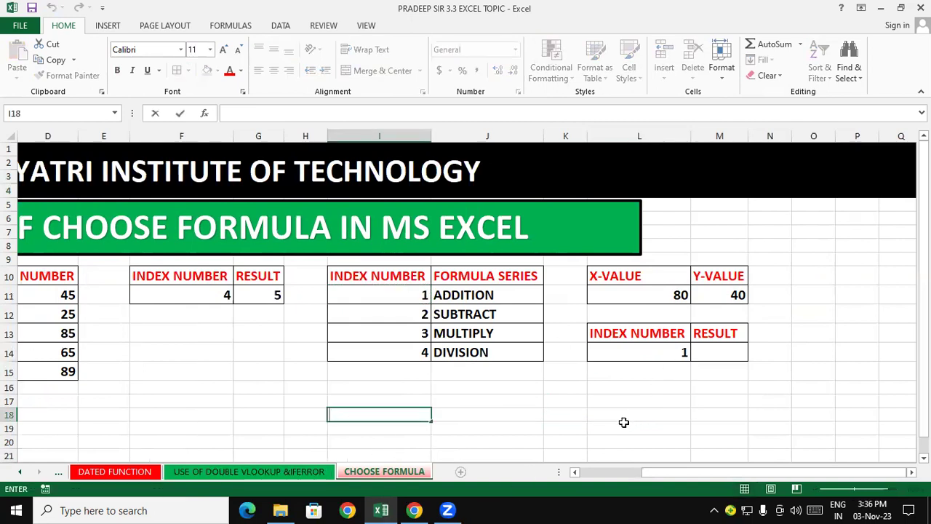
{"action": "left_click_drag", "start_coordinate": [638, 235], "coordinate": [781, 235]}
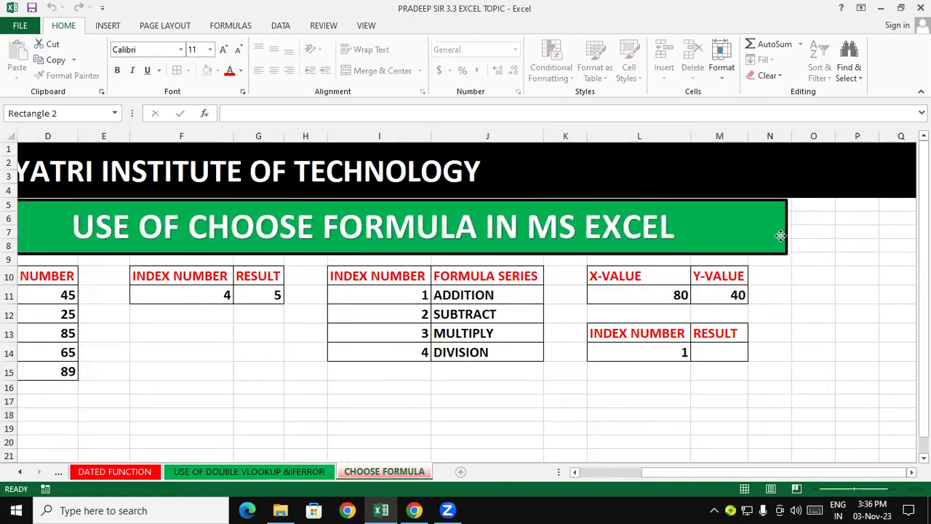
{"action": "left_click", "coordinate": [618, 417]}
{"action": "left_click", "coordinate": [747, 413]}
{"action": "left_click", "coordinate": [749, 415]}
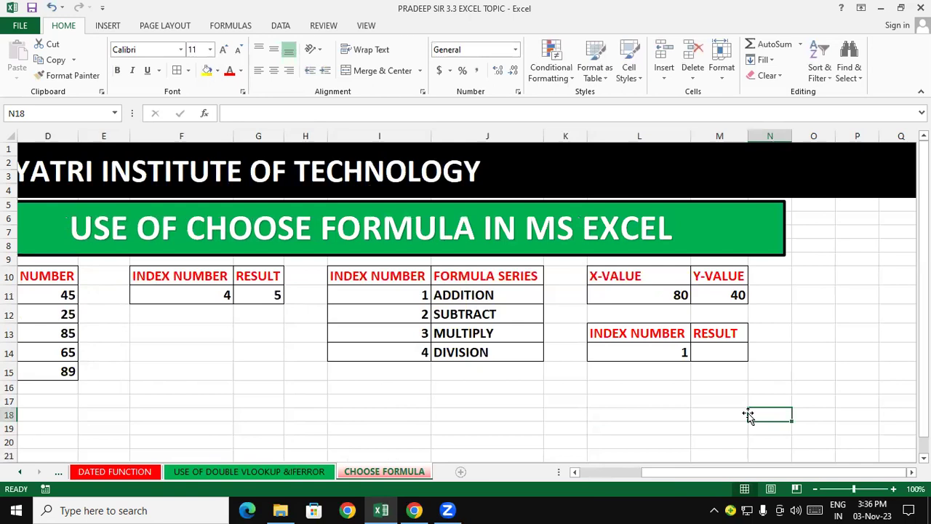
{"action": "left_click", "coordinate": [718, 353]}
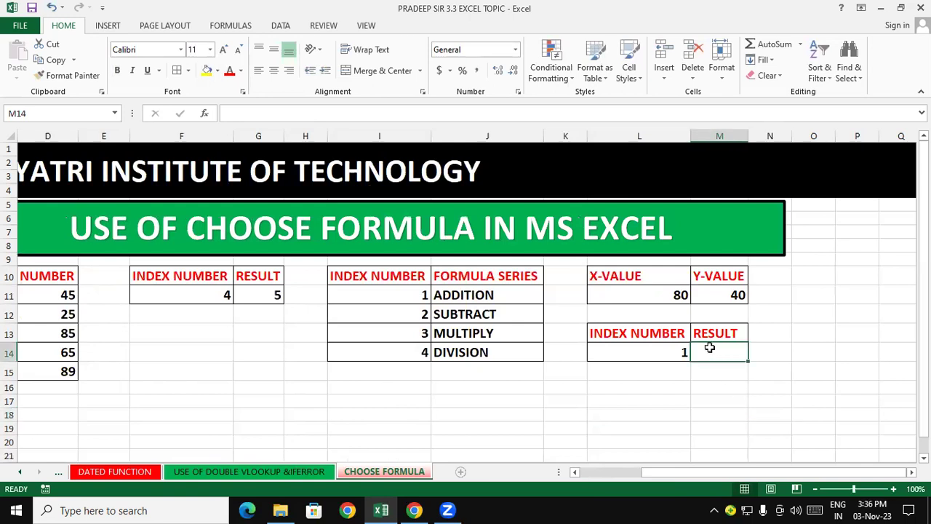
{"action": "type", "text": "="}
{"action": "left_click", "coordinate": [707, 426]}
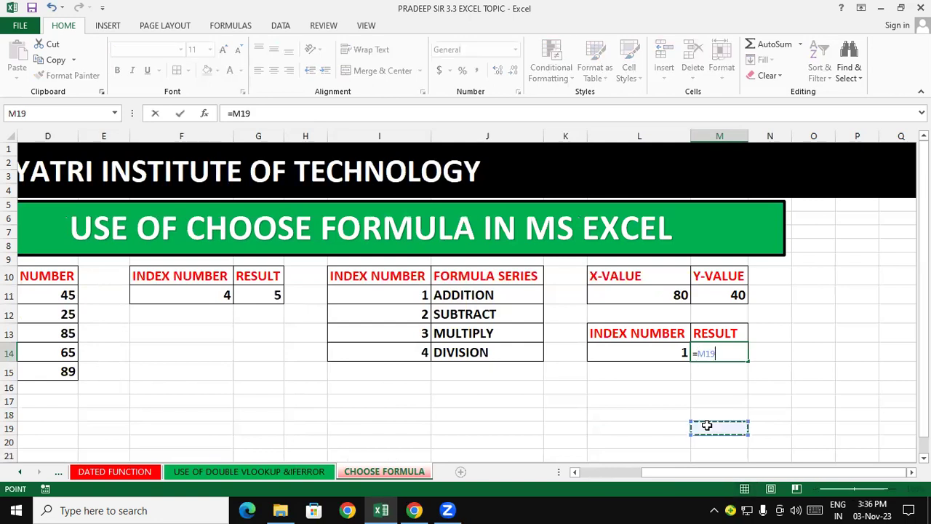
{"action": "key", "text": "BackSpace"}
{"action": "key", "text": "BackSpace"}
{"action": "key", "text": "BackSpace"}
{"action": "key", "text": "BackSpace"}
{"action": "left_click_drag", "start_coordinate": [698, 416], "coordinate": [670, 400]}
Copy the cell formatting of MULTIPLY in J13 onto the empty RESULT cell M14 with Format Painter
{"action": "left_click", "coordinate": [455, 330]}
{"action": "left_click", "coordinate": [72, 75]}
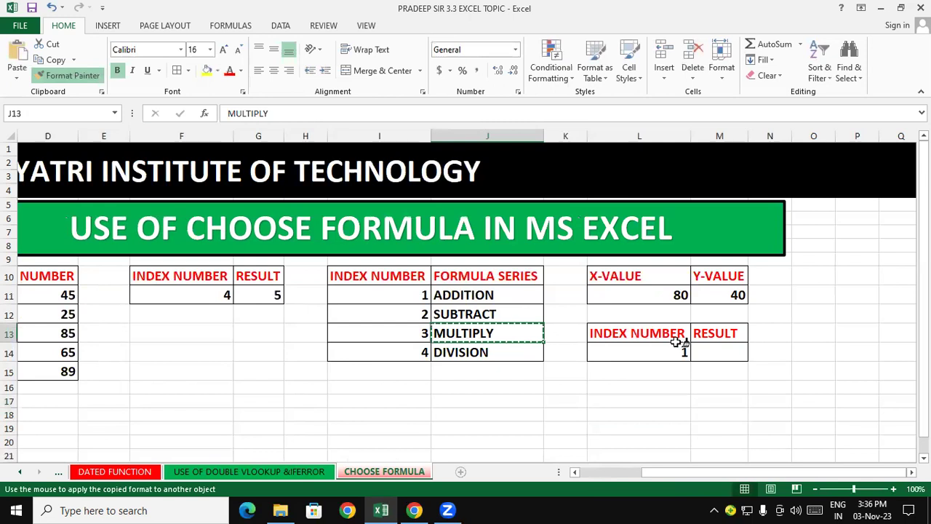
{"action": "left_click", "coordinate": [717, 352]}
{"action": "left_click", "coordinate": [640, 429]}
Start a CHOOSE formula in M14 with L14 as its index number
{"action": "left_click", "coordinate": [727, 352]}
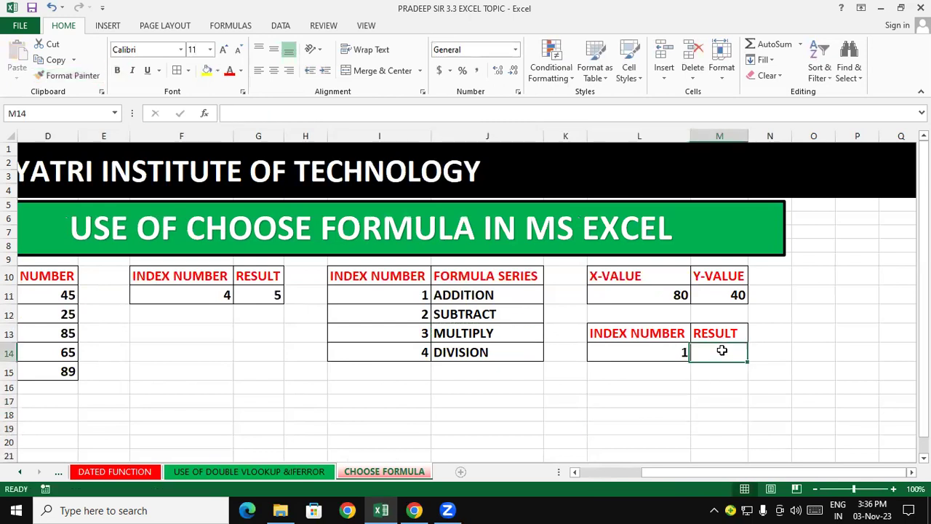
{"action": "type", "text": "="}
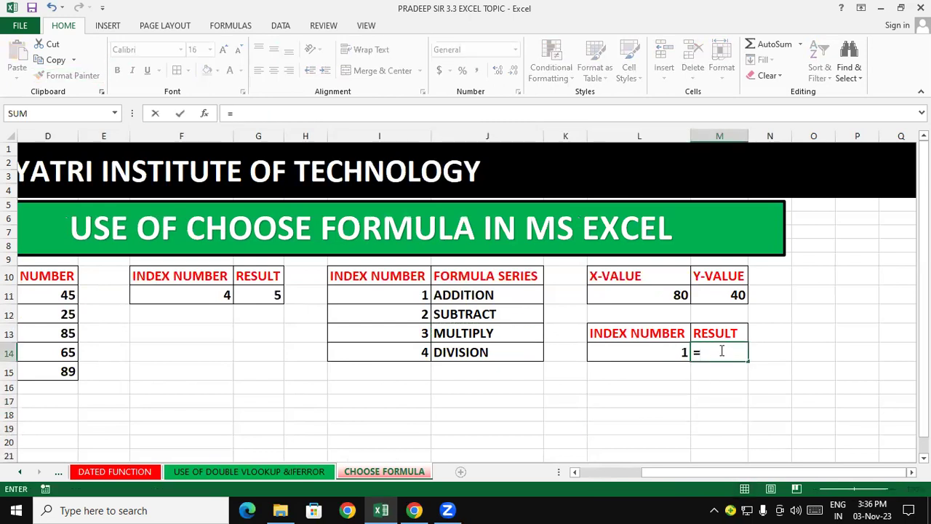
{"action": "type", "text": "CHOOSE("}
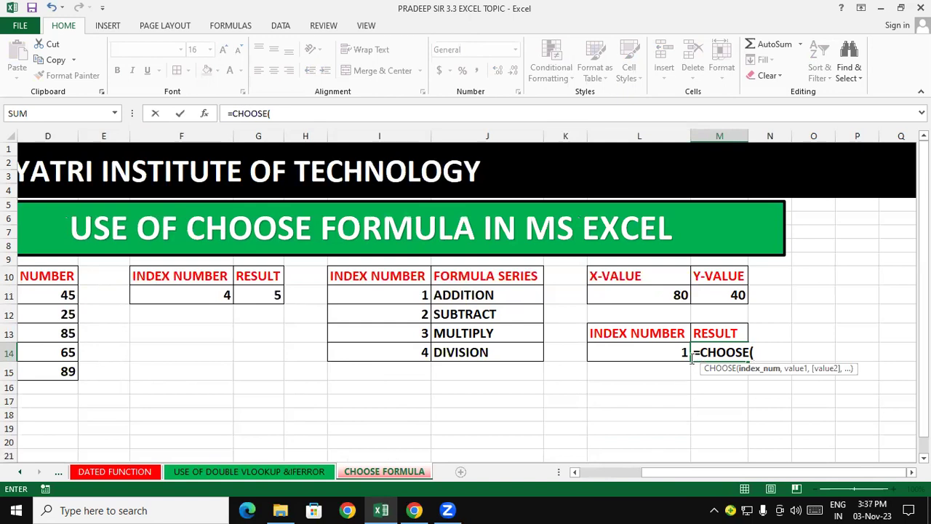
{"action": "left_click", "coordinate": [650, 355]}
{"action": "type", "text": ","}
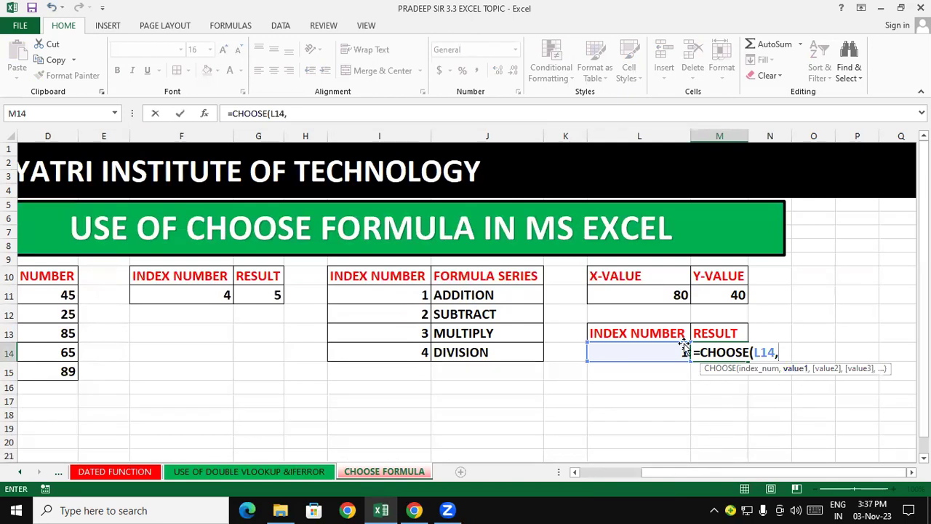
Add L11+M11 as the first value and L11-M11 as the second value of the CHOOSE formula
{"action": "left_click", "coordinate": [626, 293]}
{"action": "type", "text": "+"}
{"action": "left_click", "coordinate": [717, 294]}
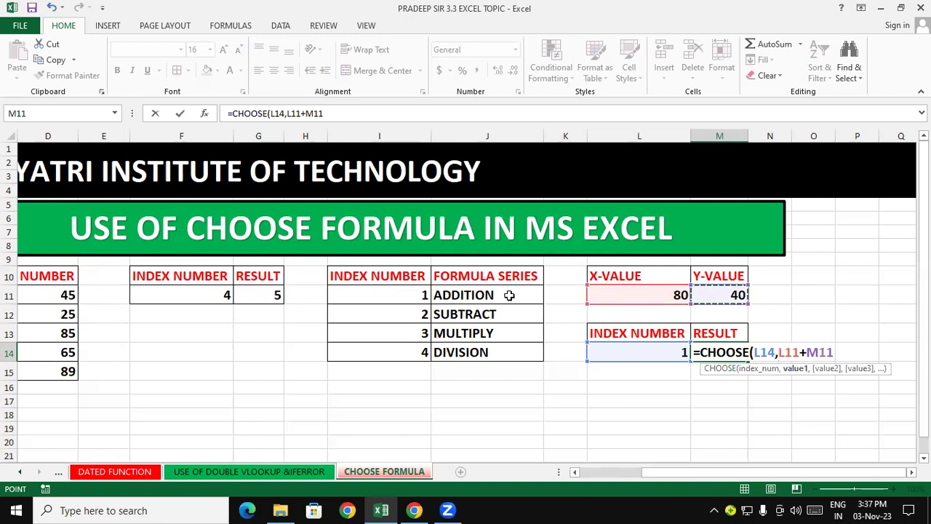
{"action": "type", "text": ","}
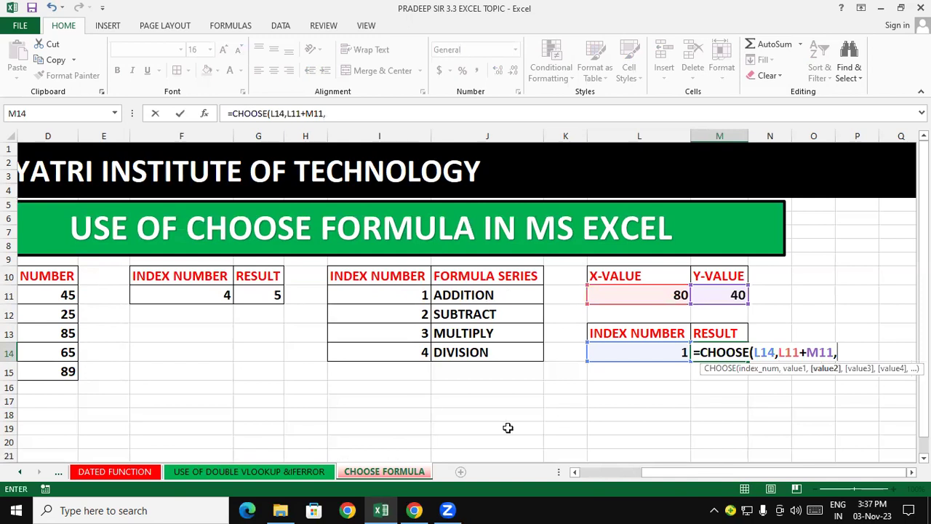
{"action": "left_click", "coordinate": [654, 296]}
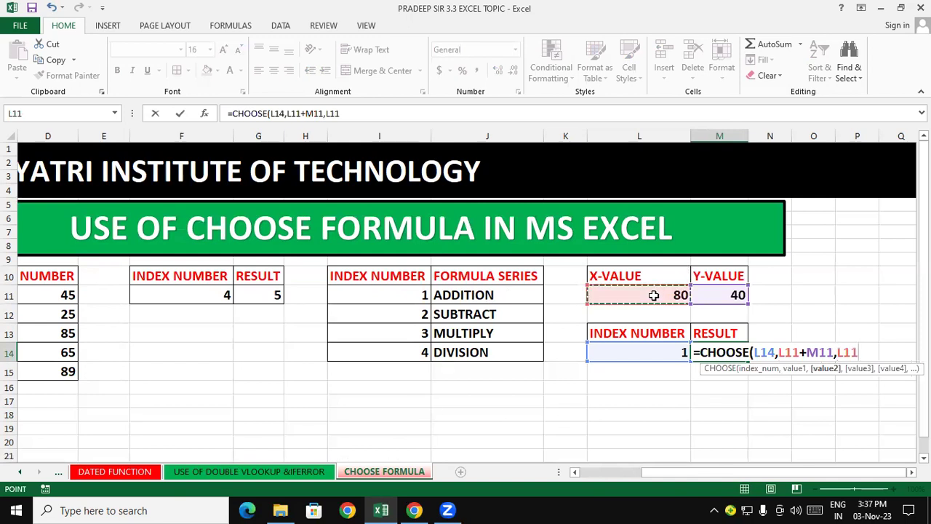
{"action": "type", "text": "-"}
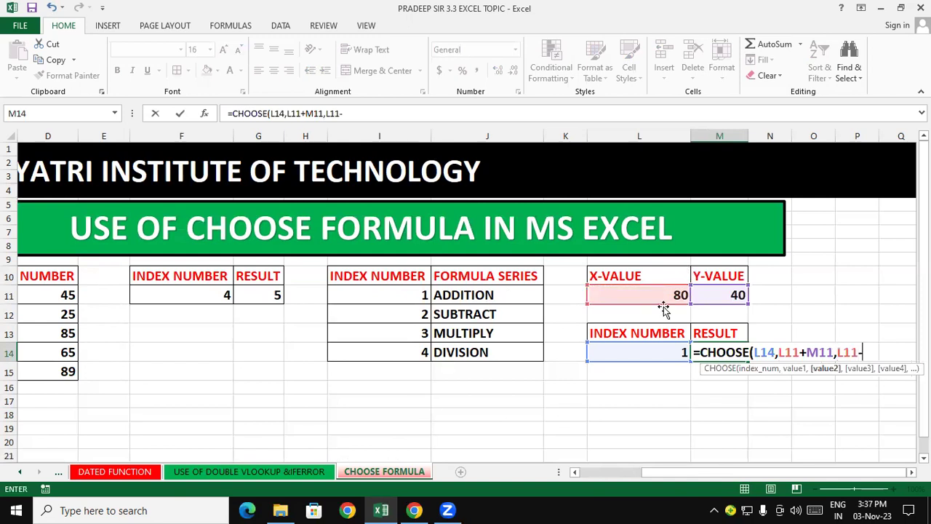
{"action": "key", "text": "Up"}
{"action": "key", "text": "Up"}
{"action": "key", "text": "Up"}
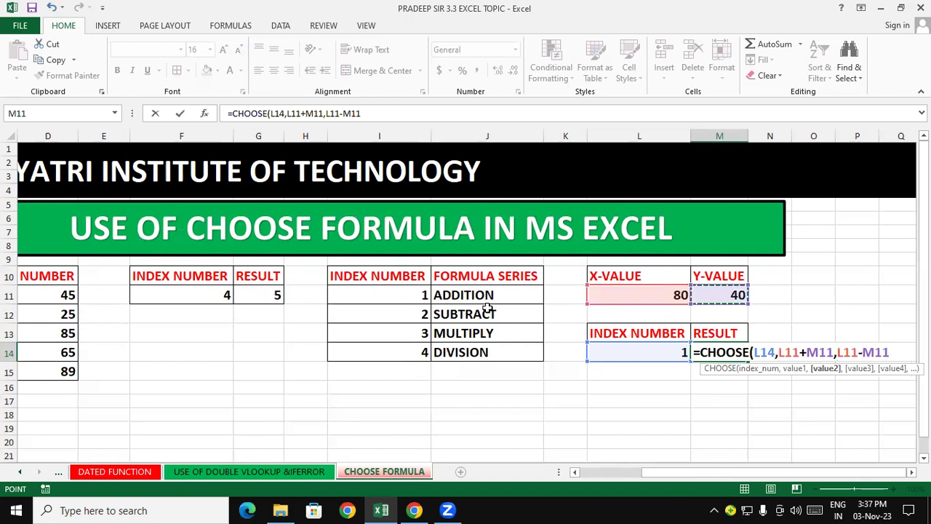
{"action": "type", "text": ","}
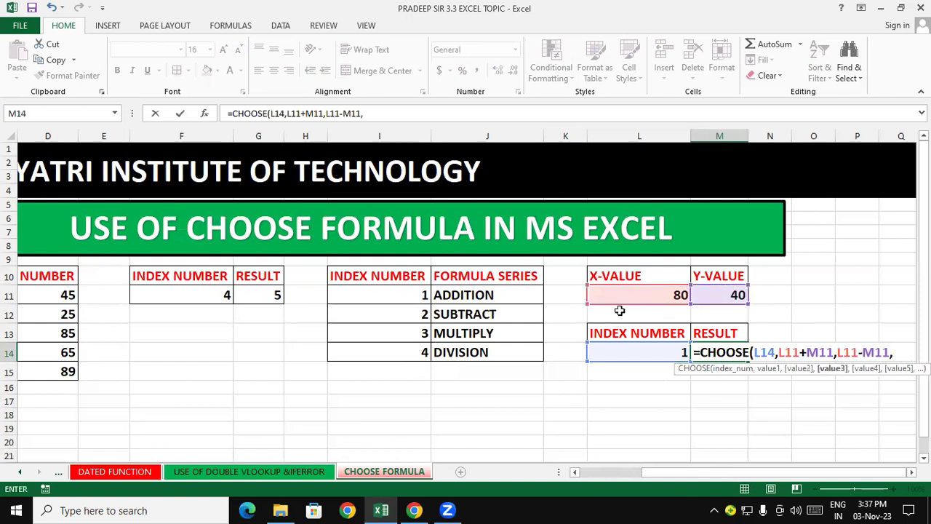
Add L11*M11 as the third value and L11/M11 as the fourth value, and complete the CHOOSE formula in M14
{"action": "left_click", "coordinate": [627, 293]}
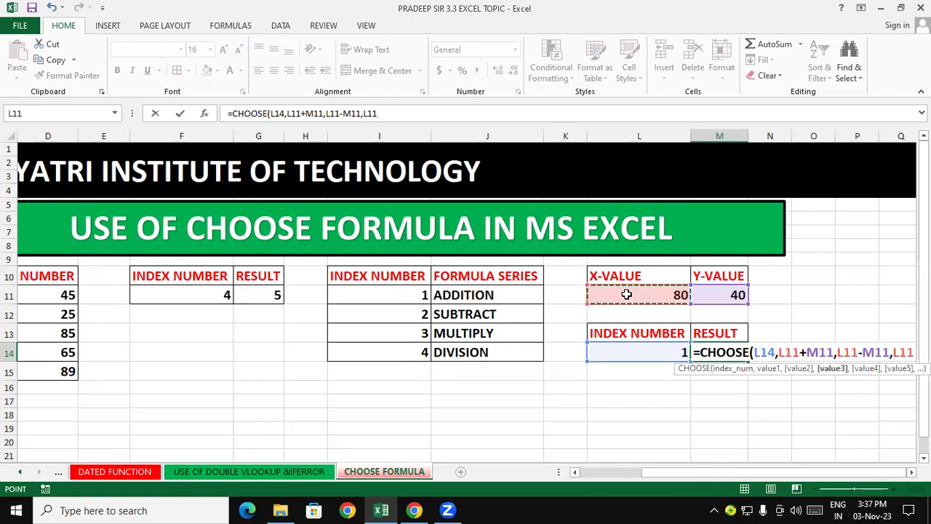
{"action": "type", "text": "*"}
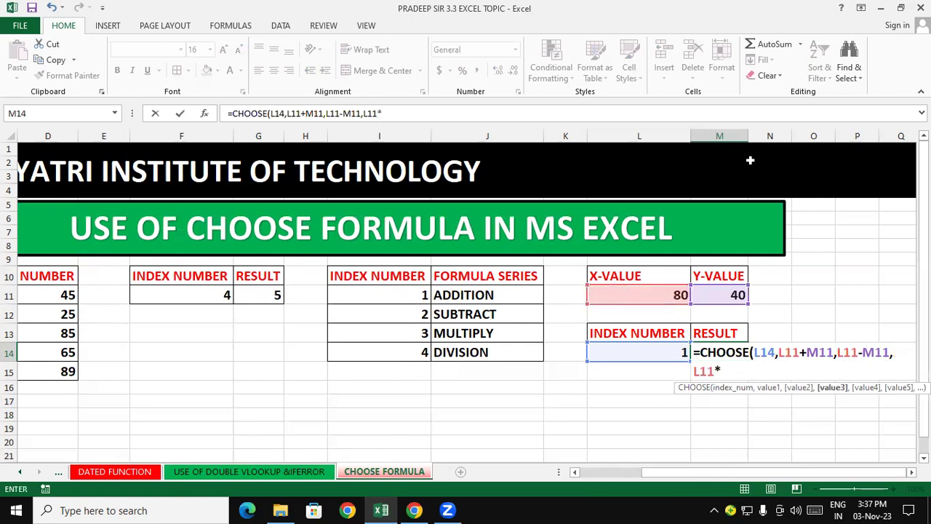
{"action": "left_click", "coordinate": [732, 293]}
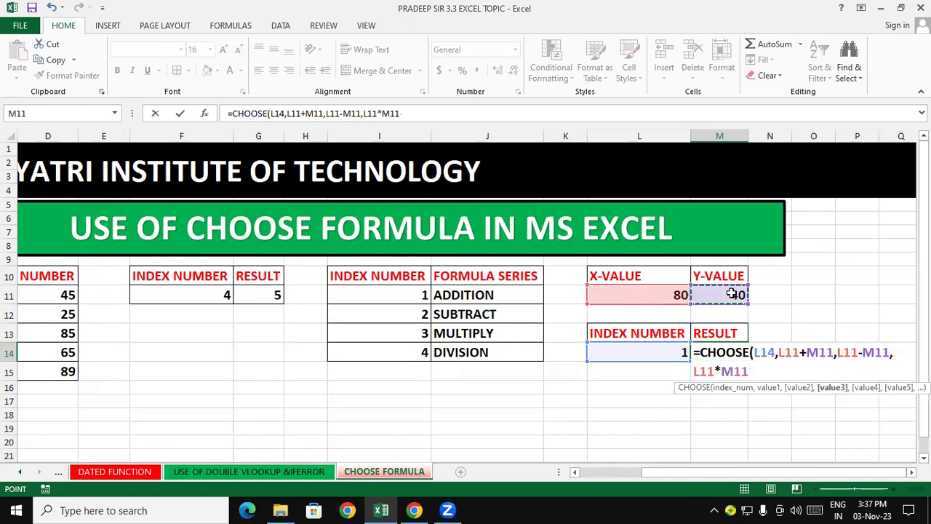
{"action": "type", "text": ","}
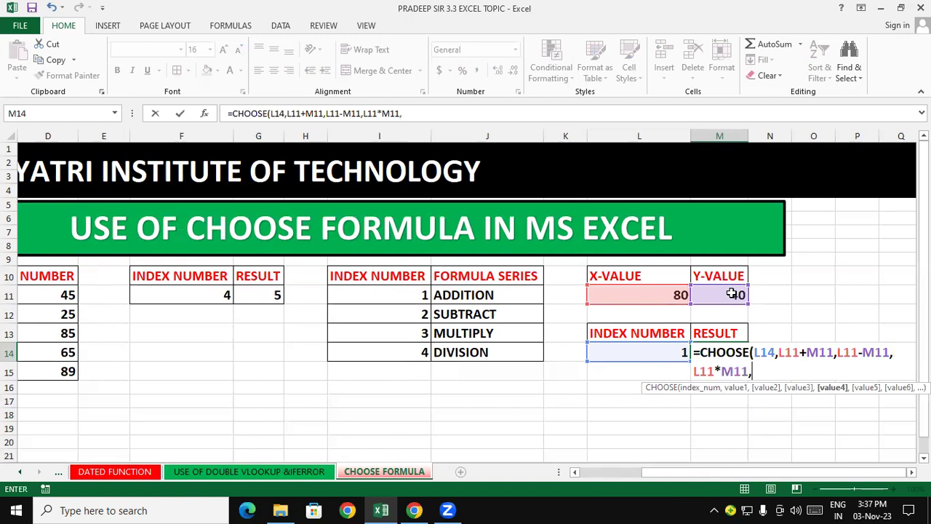
{"action": "left_click", "coordinate": [650, 293]}
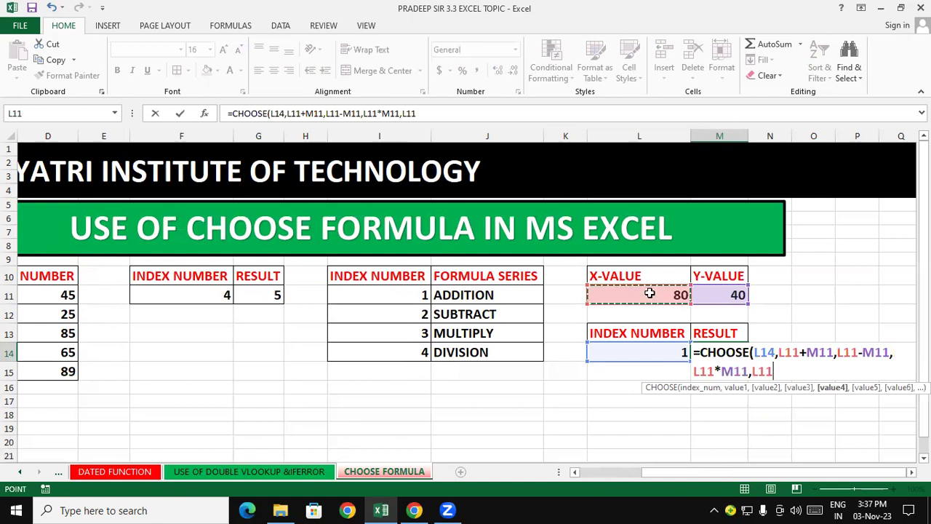
{"action": "type", "text": "/"}
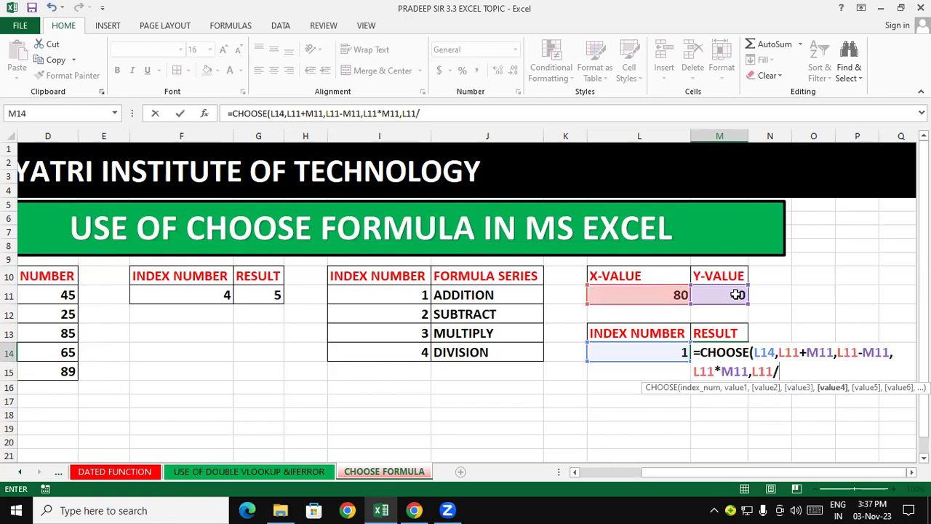
{"action": "left_click", "coordinate": [737, 294]}
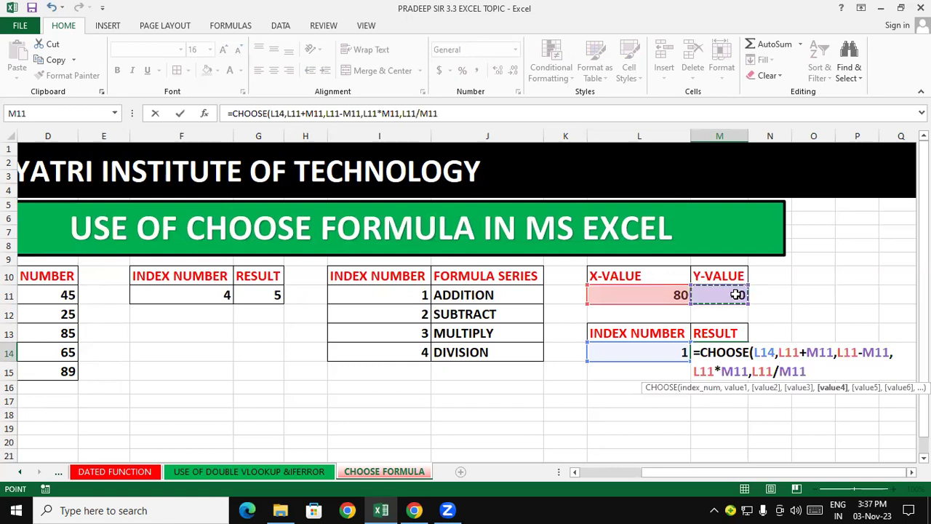
{"action": "type", "text": ")"}
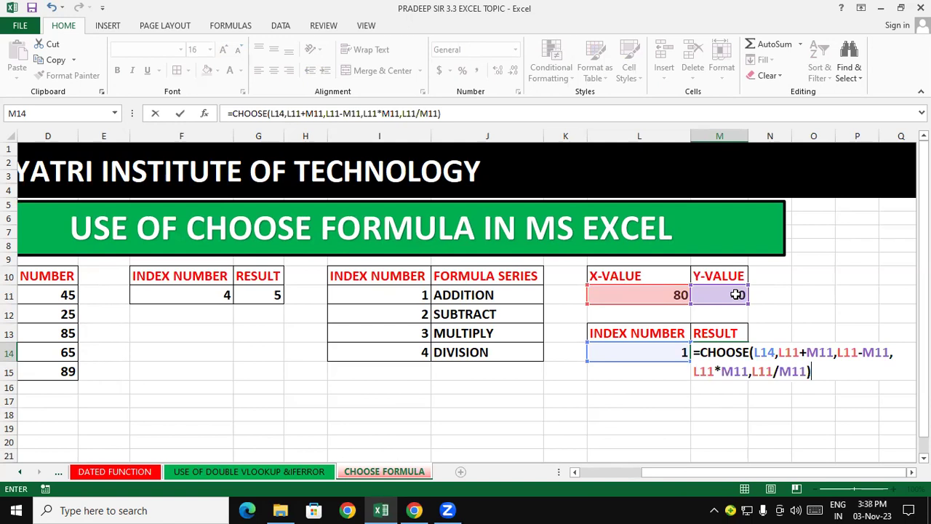
{"action": "key", "text": "Return"}
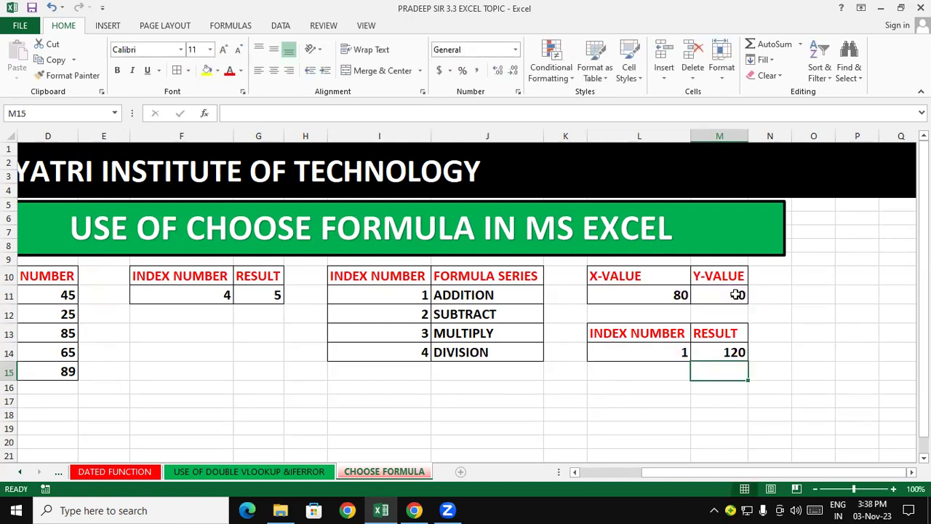
Test the CHOOSE formula by setting the index number in L14 to 2, 3 and finally 4
{"action": "left_click", "coordinate": [663, 354]}
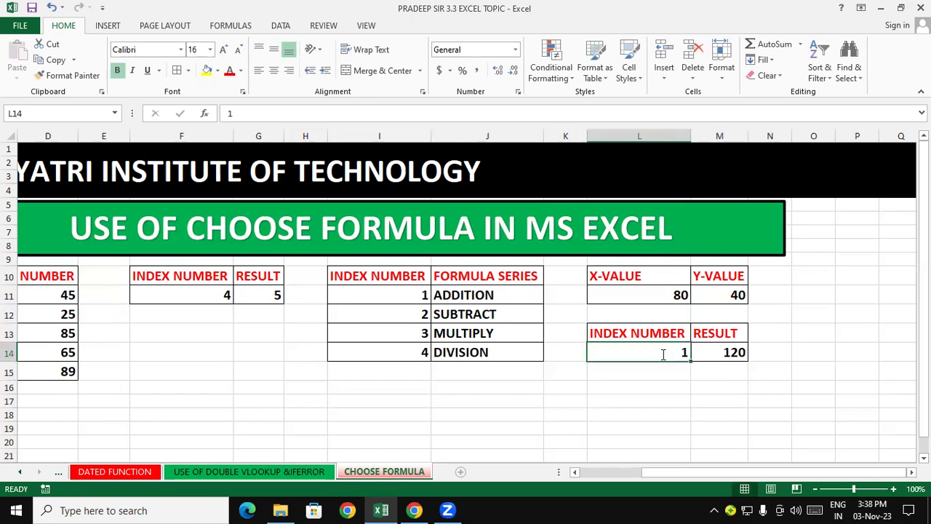
{"action": "type", "text": "2"}
{"action": "key", "text": "Return"}
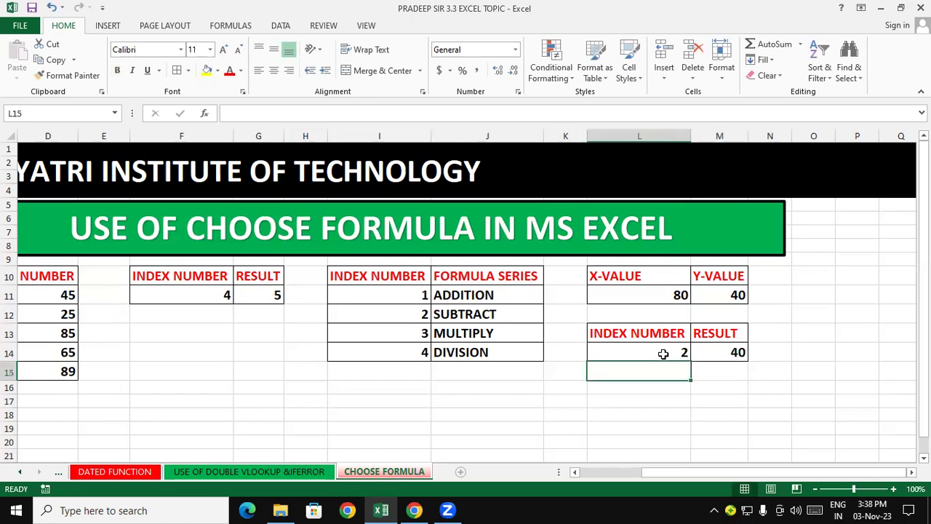
{"action": "left_click", "coordinate": [663, 354]}
{"action": "type", "text": "3"}
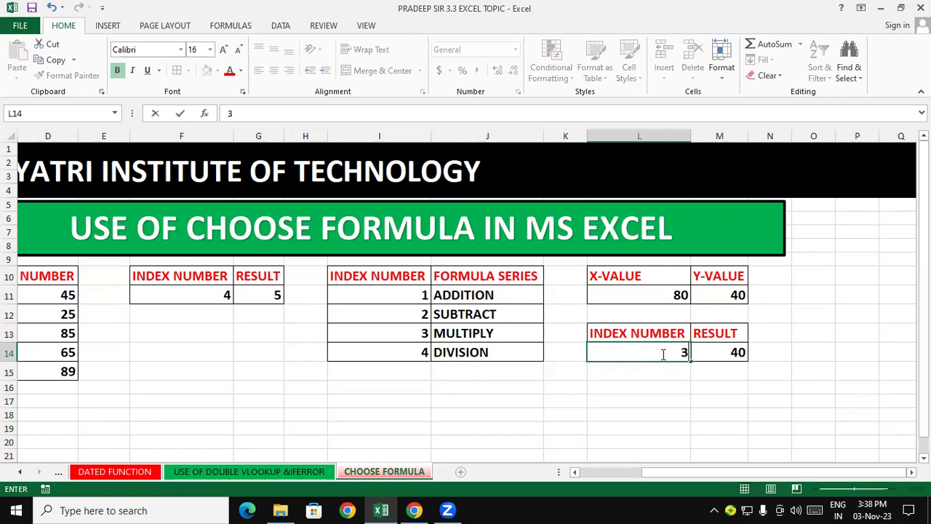
{"action": "key", "text": "Return"}
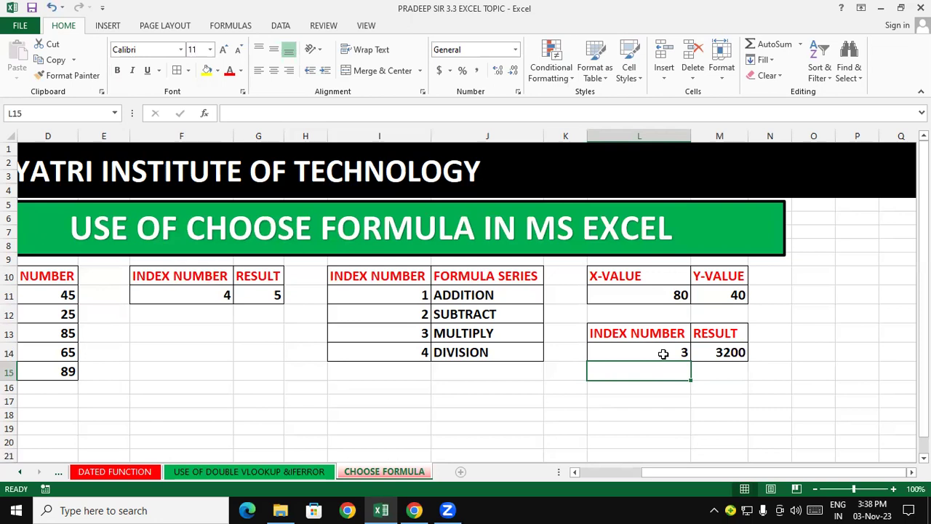
{"action": "left_click", "coordinate": [663, 354]}
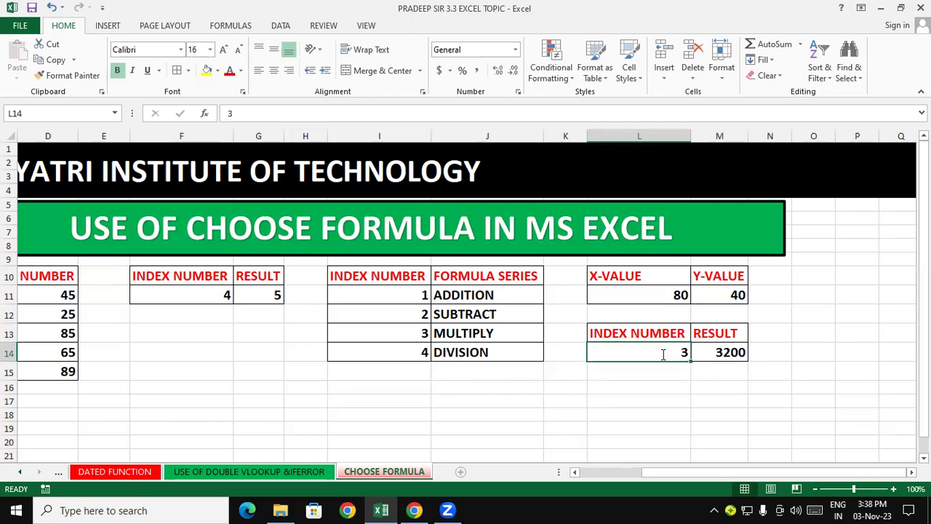
{"action": "type", "text": "4"}
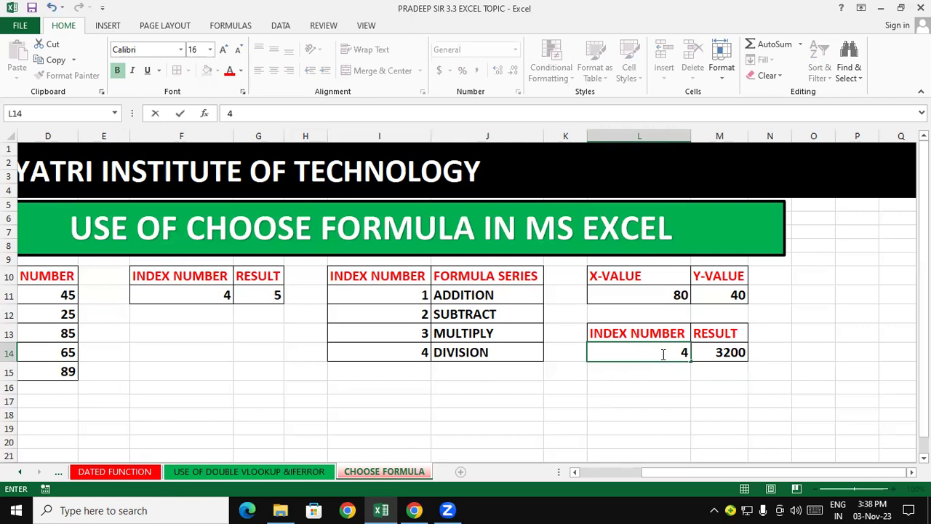
{"action": "key", "text": "Return"}
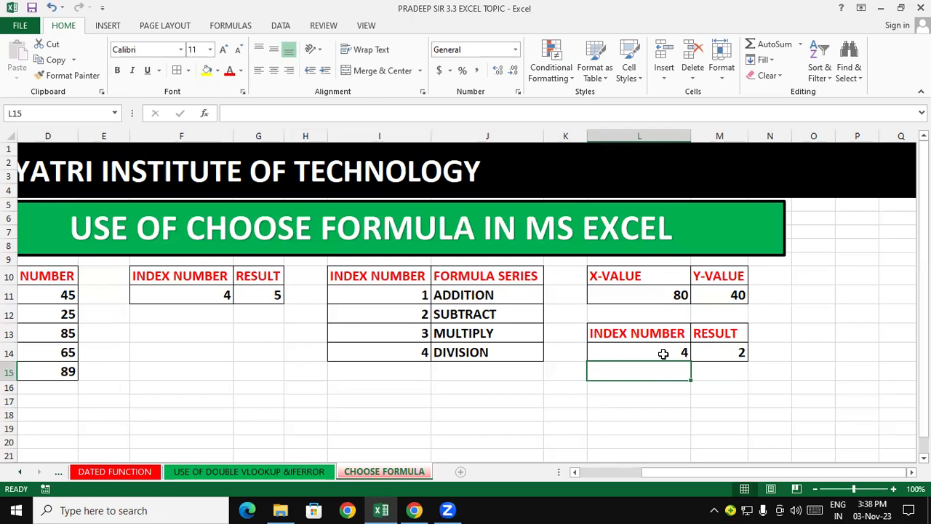
Move the green USE OF CHOOSE FORMULA IN MS EXCEL banner leftward so its left edge lies in column A
{"action": "left_click", "coordinate": [460, 403]}
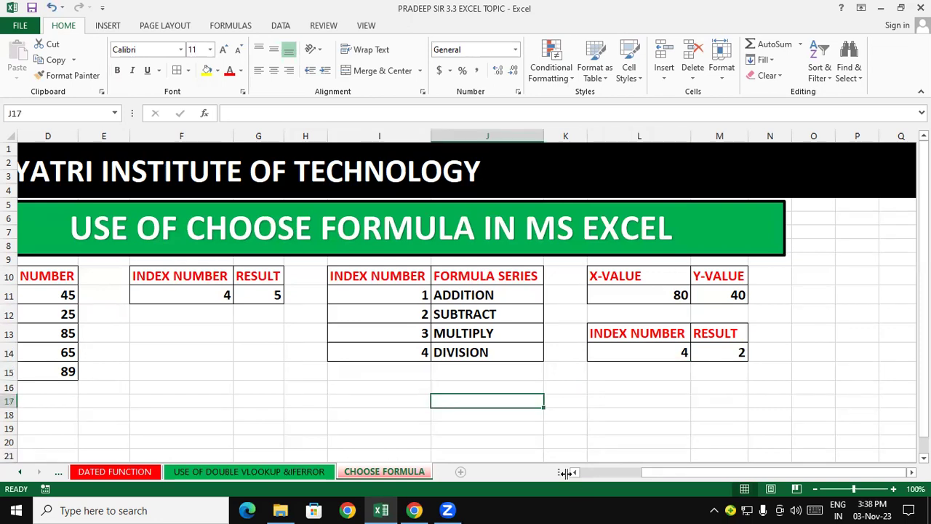
{"action": "left_click", "coordinate": [574, 473]}
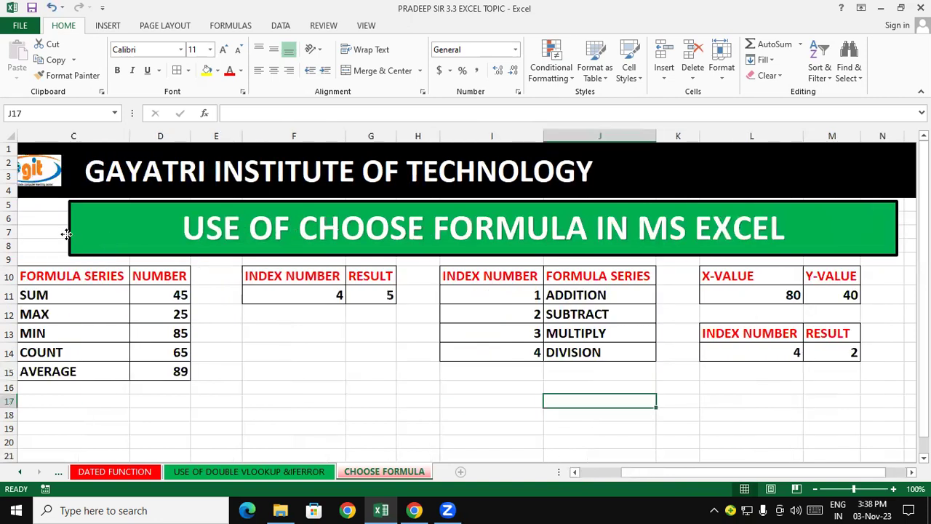
{"action": "left_click_drag", "start_coordinate": [21, 233], "coordinate": [20, 234]}
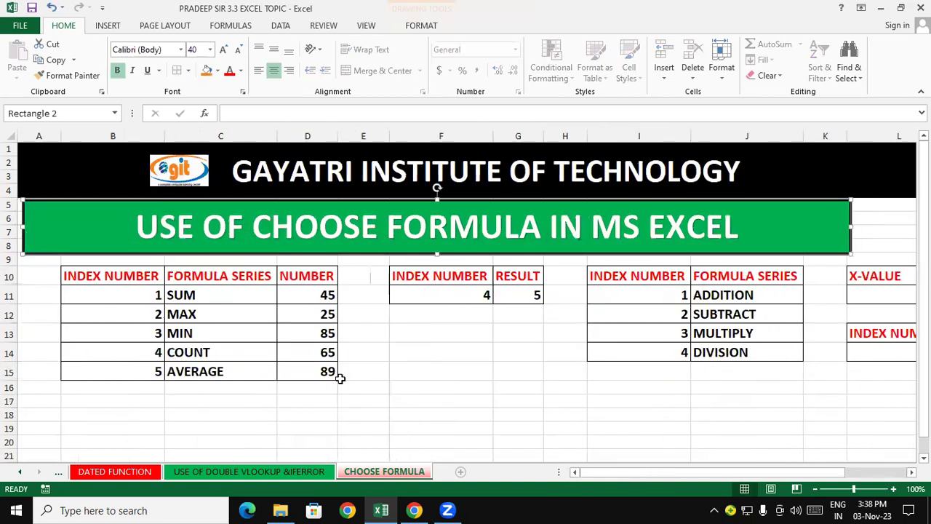
{"action": "left_click", "coordinate": [444, 395]}
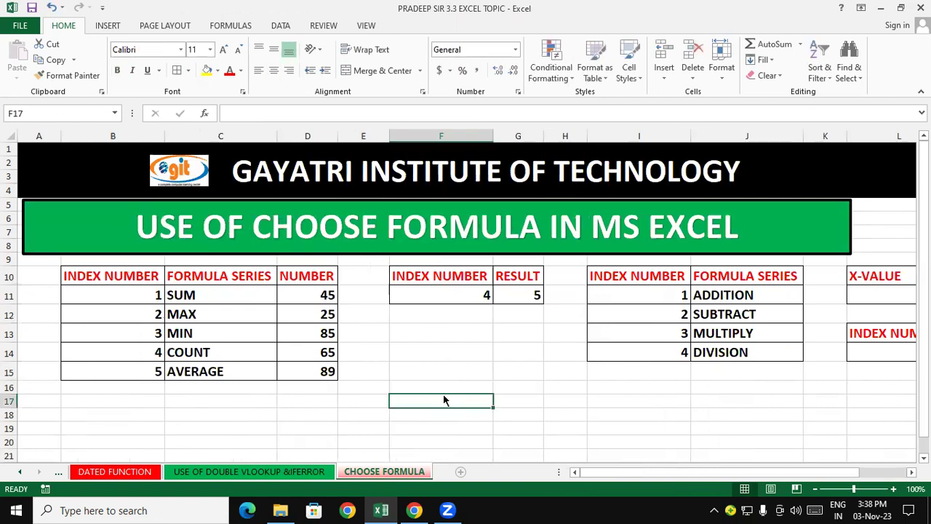
Open a blank Notepad document and maximize its window
{"action": "key", "text": "super+r"}
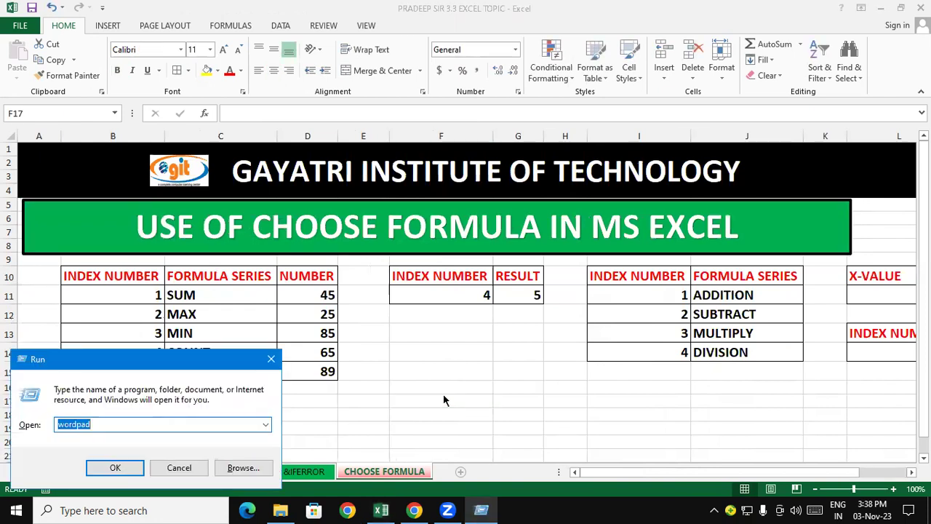
{"action": "type", "text": "NOTEP"}
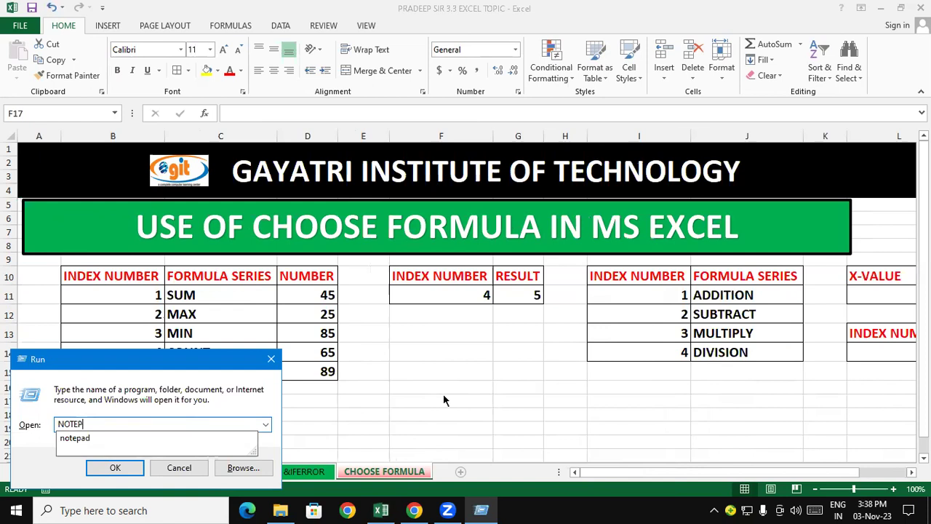
{"action": "type", "text": "AD"}
{"action": "key", "text": "Return"}
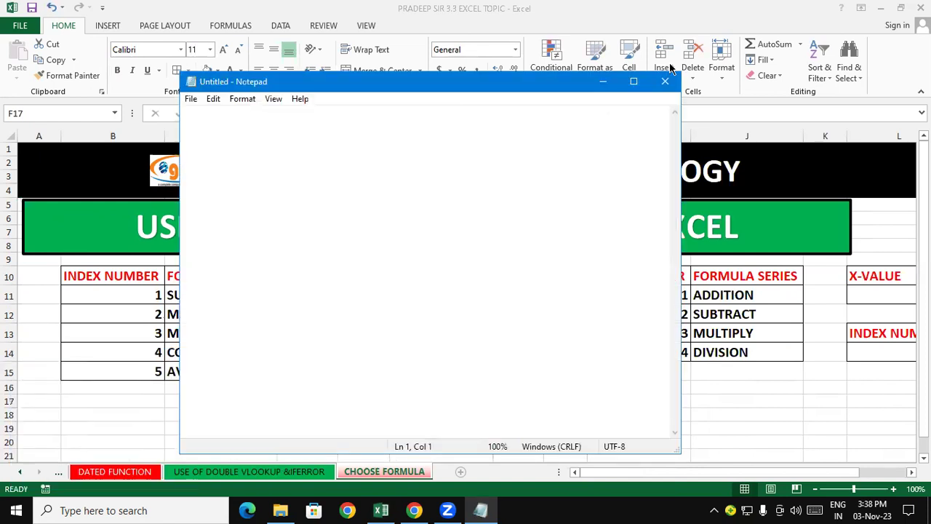
{"action": "key", "text": "super+Up"}
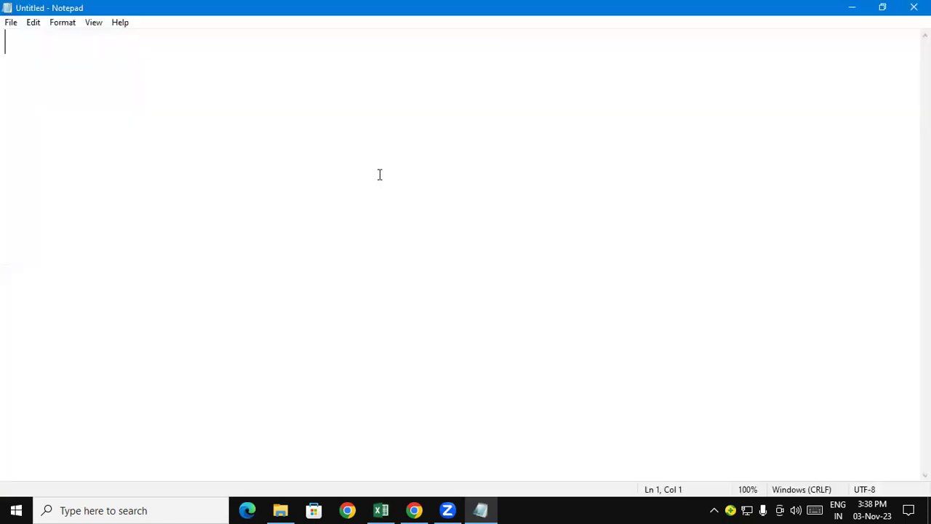
Write =CHOOSE(SELECT SINGLE INDEX NUMBER, on the third line of the Notepad document as the start of the formula syntax
{"action": "key", "text": "Return"}
{"action": "key", "text": "Return"}
{"action": "type", "text": "=CH"}
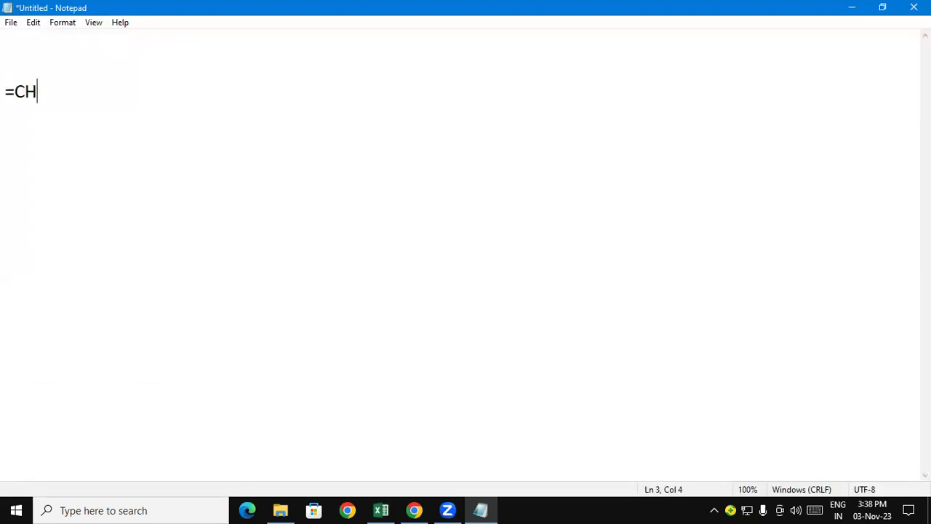
{"action": "type", "text": "OOSE("}
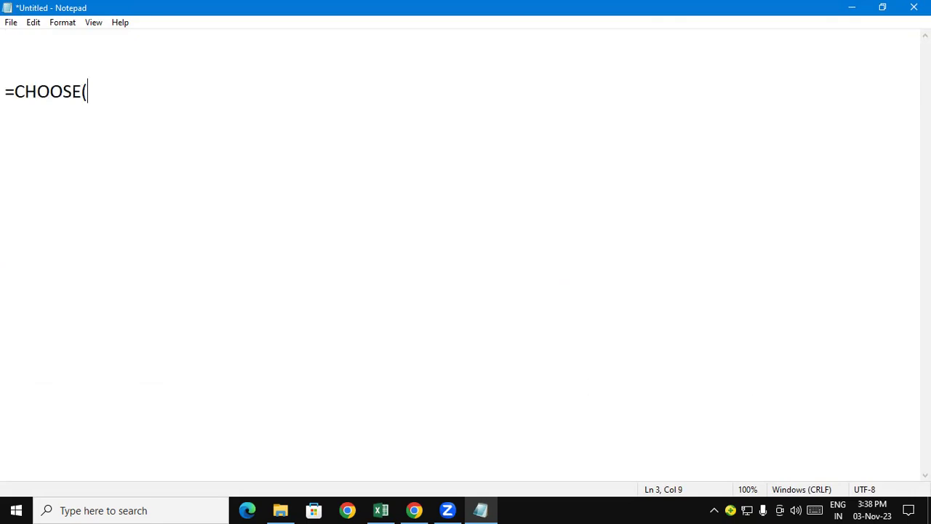
{"action": "type", "text": "SELECT SING"}
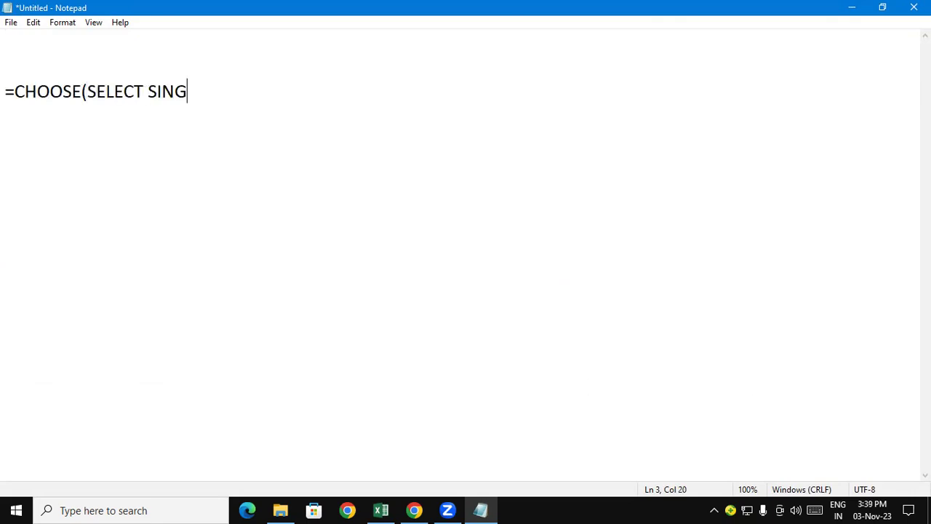
{"action": "type", "text": "LE INDEX NU"}
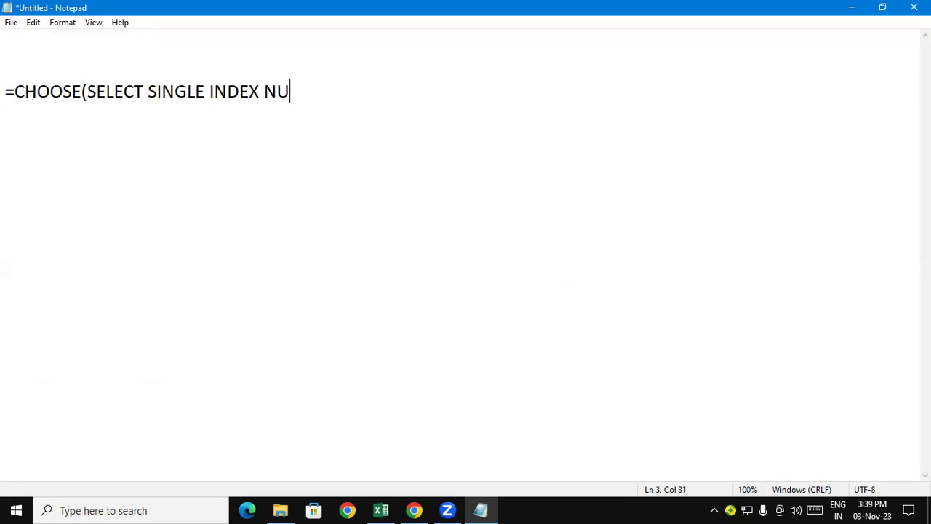
{"action": "type", "text": "MBER"}
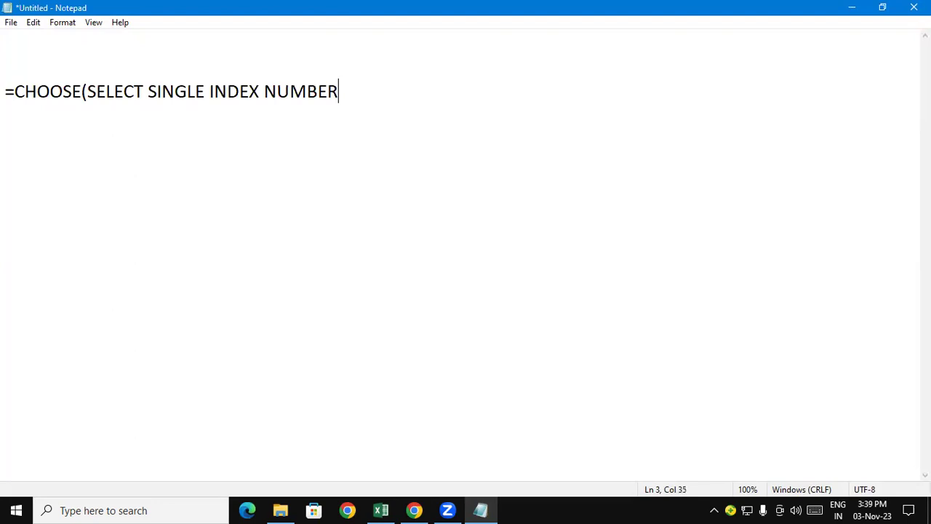
{"action": "type", "text": "("}
{"action": "key", "text": "BackSpace"}
Check the formula in Excel cell G11, and continue the Notepad syntax with SUM(SELECT ALL NUMBER),MAX(SELECT ALL NUMBER),MIN
{"action": "key", "text": "alt+Tab"}
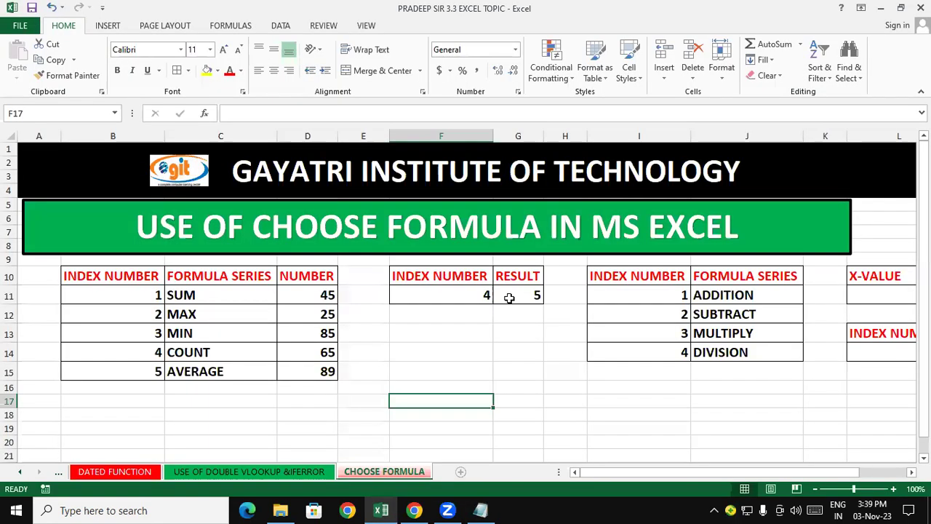
{"action": "left_click", "coordinate": [509, 294]}
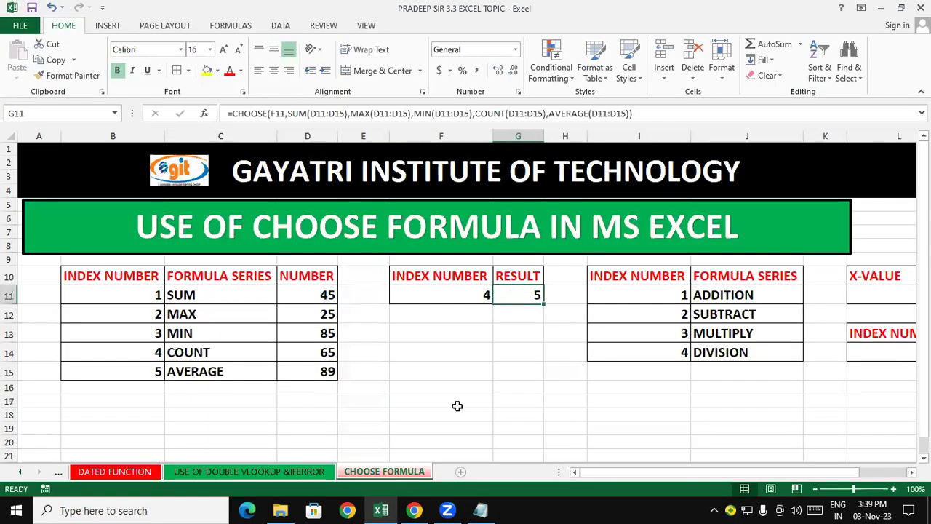
{"action": "key", "text": "alt+Tab"}
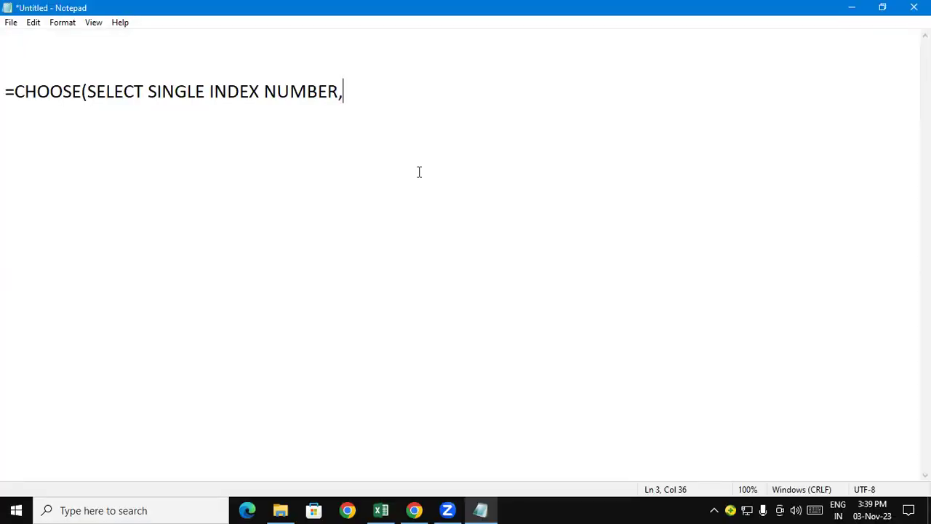
{"action": "type", "text": "SUM(SELE"}
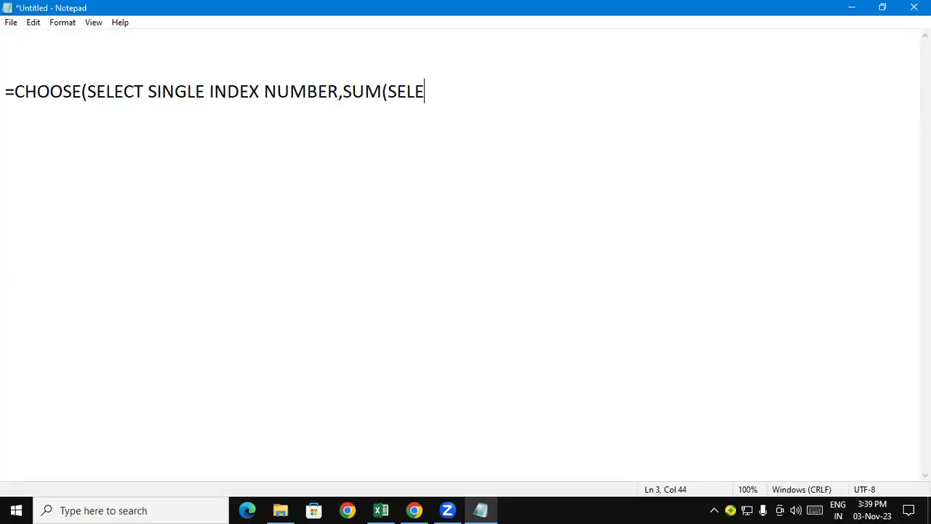
{"action": "type", "text": "CT ALL NUMBER"}
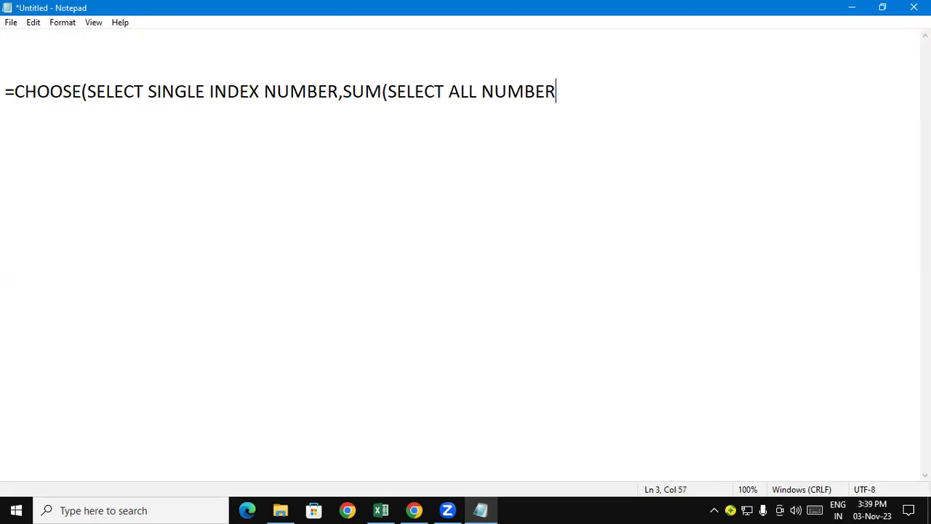
{"action": "type", "text": "),MAX("}
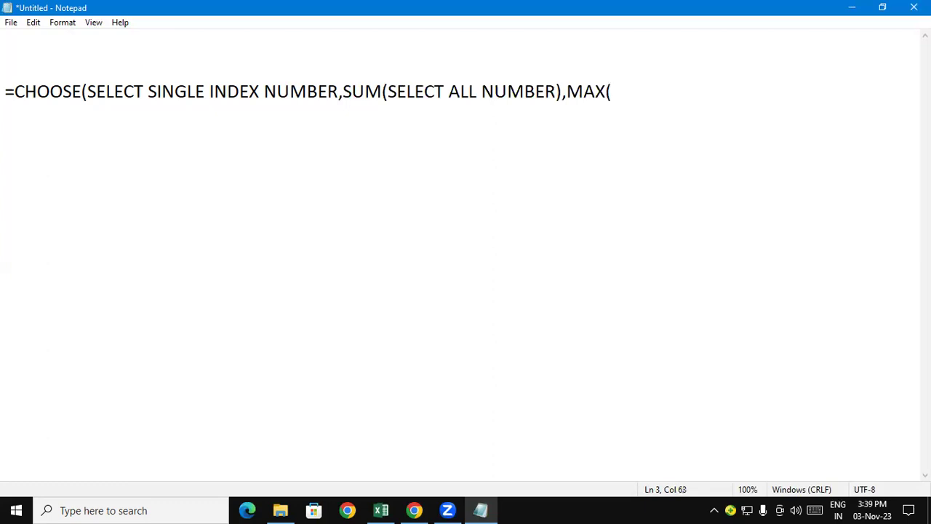
{"action": "type", "text": "SELECT"}
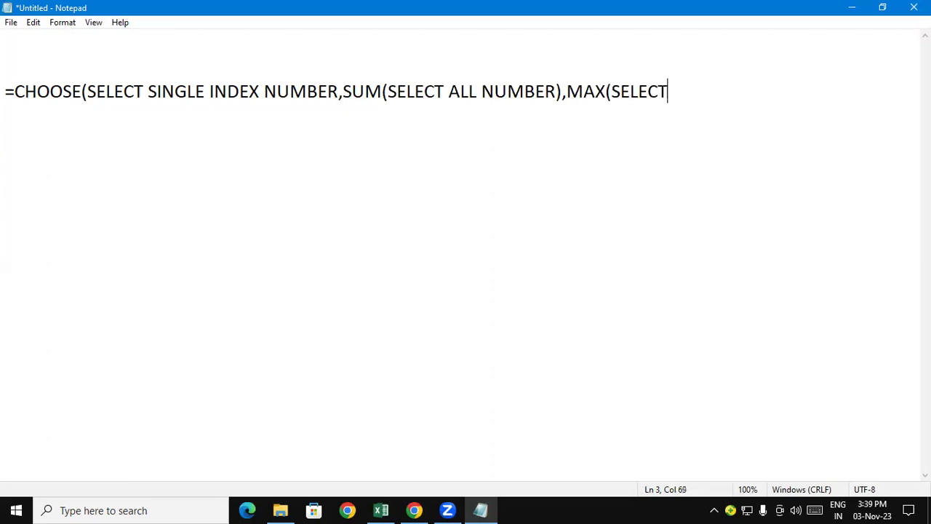
{"action": "type", "text": " ALL NUMB"}
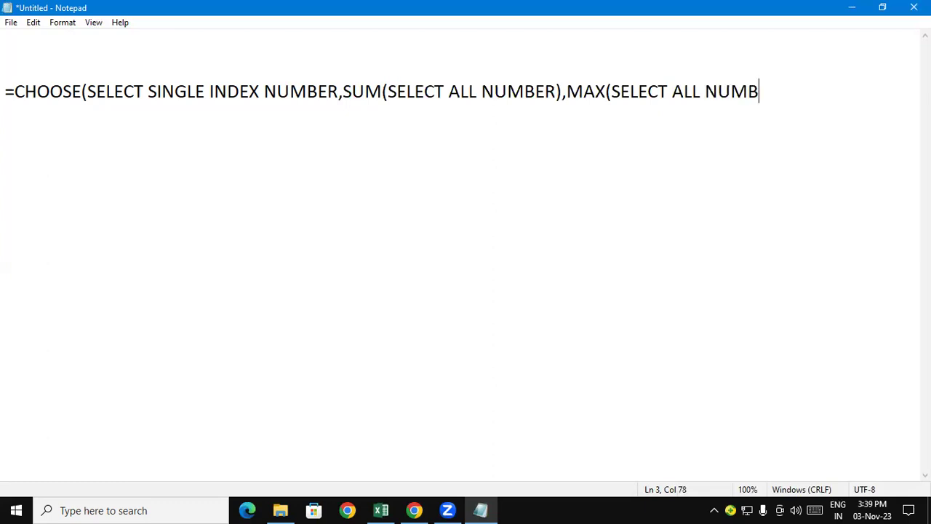
{"action": "type", "text": "ER),MIN"}
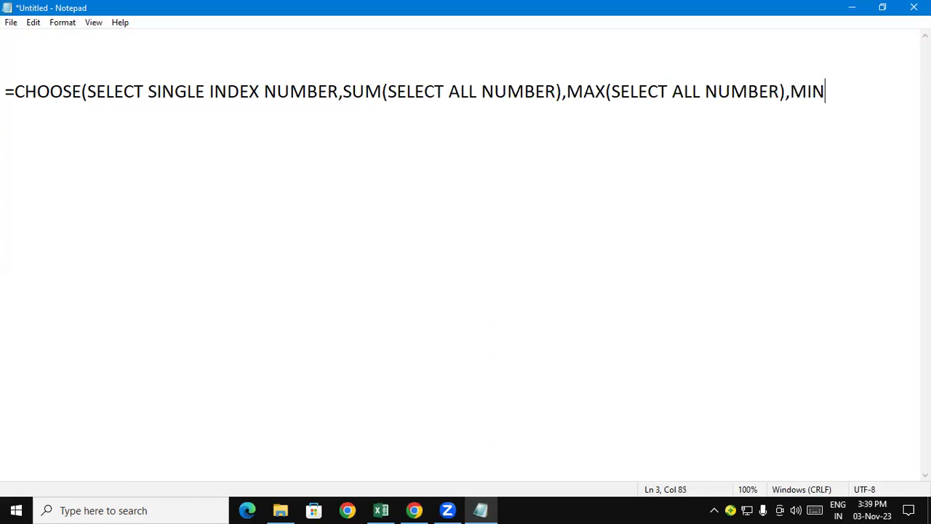
Complete the MIN argument of the syntax as MIN(SELECT ALL NUMBER) and continue with ,COUNT
{"action": "type", "text": "(SELE"}
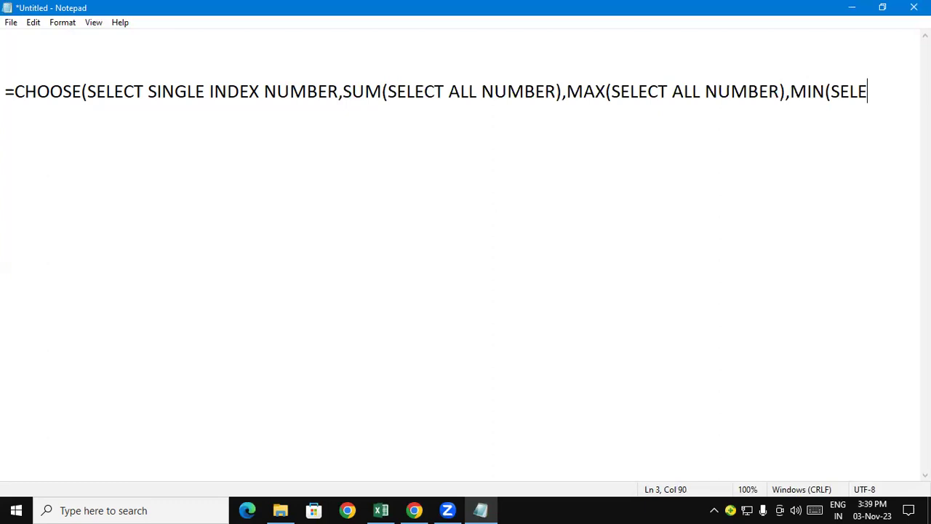
{"action": "type", "text": "CT ALL NUM"}
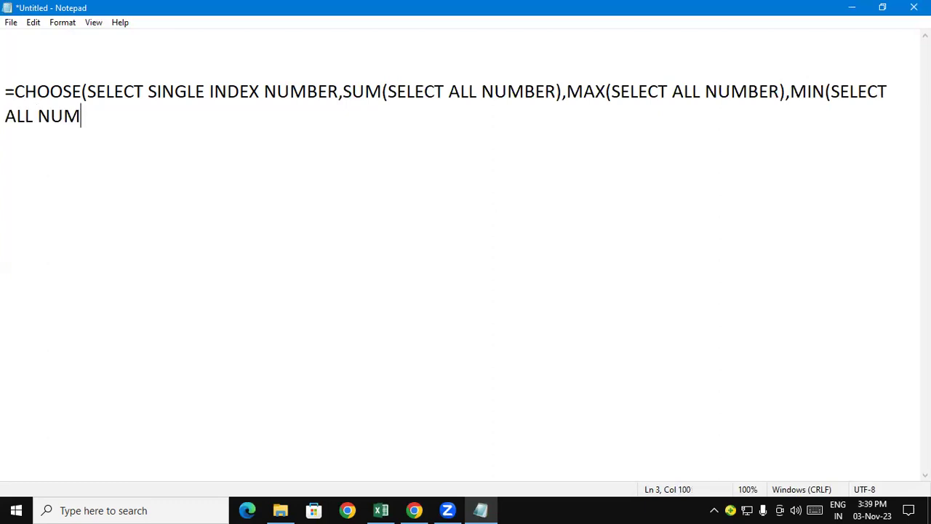
{"action": "type", "text": "BER("}
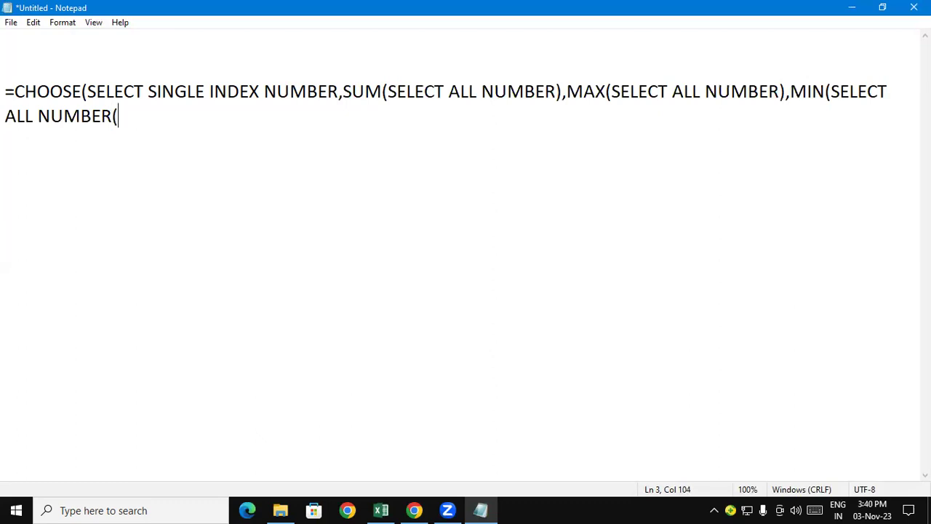
{"action": "key", "text": "BackSpace"}
{"action": "type", "text": ",("}
{"action": "key", "text": "BackSpace"}
{"action": "key", "text": "BackSpace"}
{"action": "type", "text": "),COUNT"}
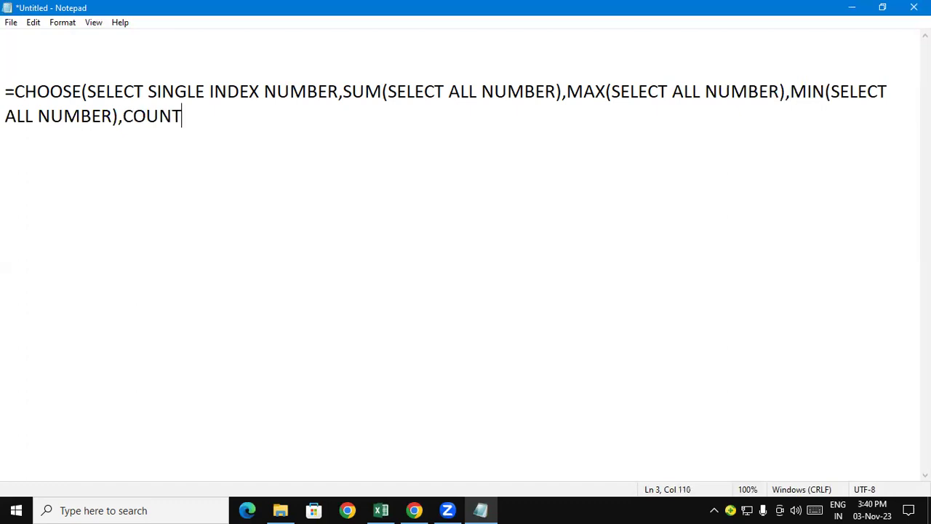
Finish the first syntax with (SELECT ALL NUMBER) for COUNT, followed by ,AVERAGE(SELECT ALL NUMBER))
{"action": "type", "text": "(SELECT "}
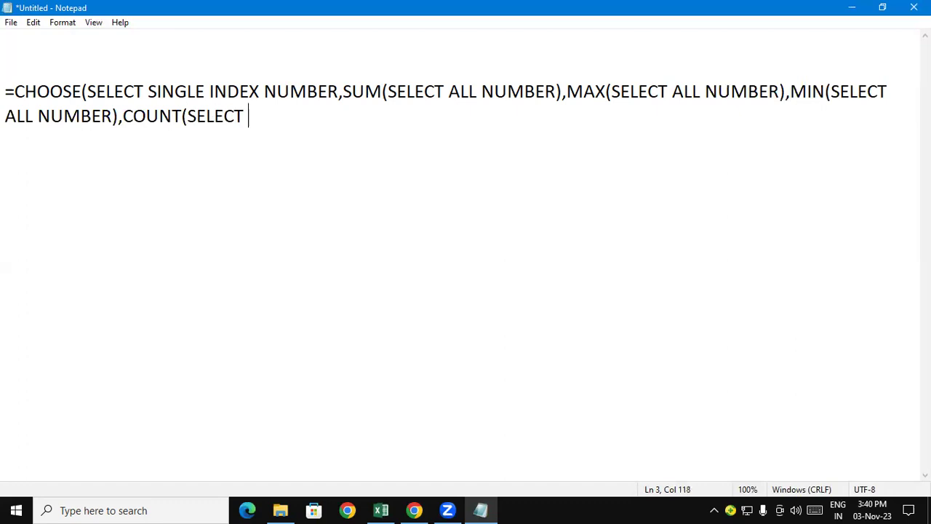
{"action": "type", "text": "ALL NUMB"}
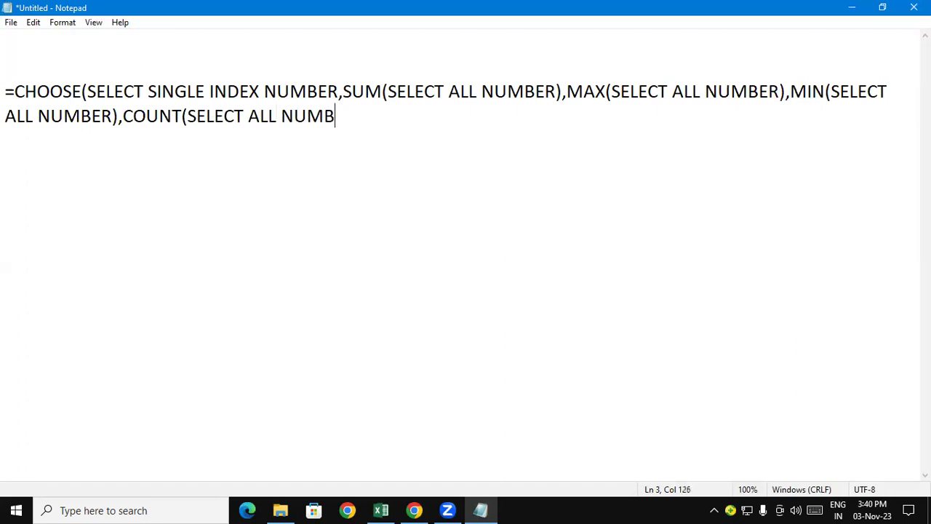
{"action": "type", "text": "ER),AVEAR"}
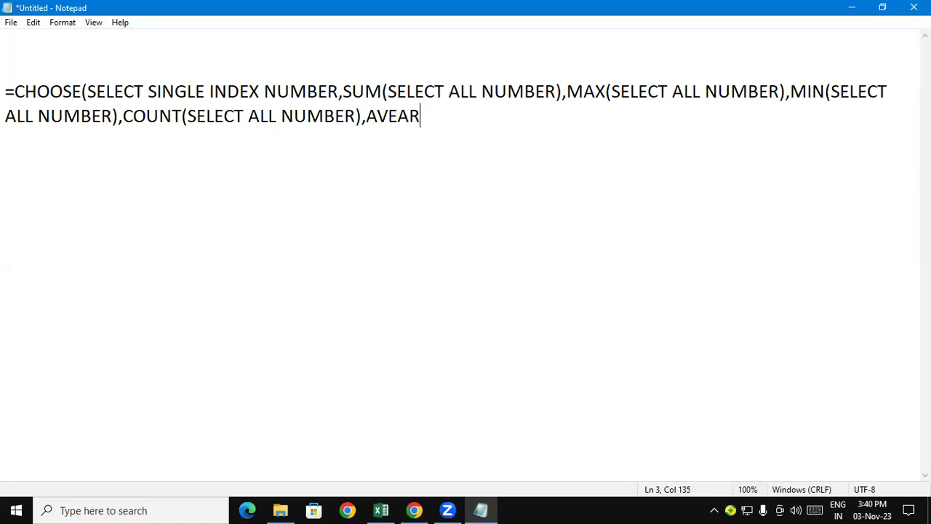
{"action": "key", "text": "BackSpace"}
{"action": "key", "text": "BackSpace"}
{"action": "type", "text": "RAGE"}
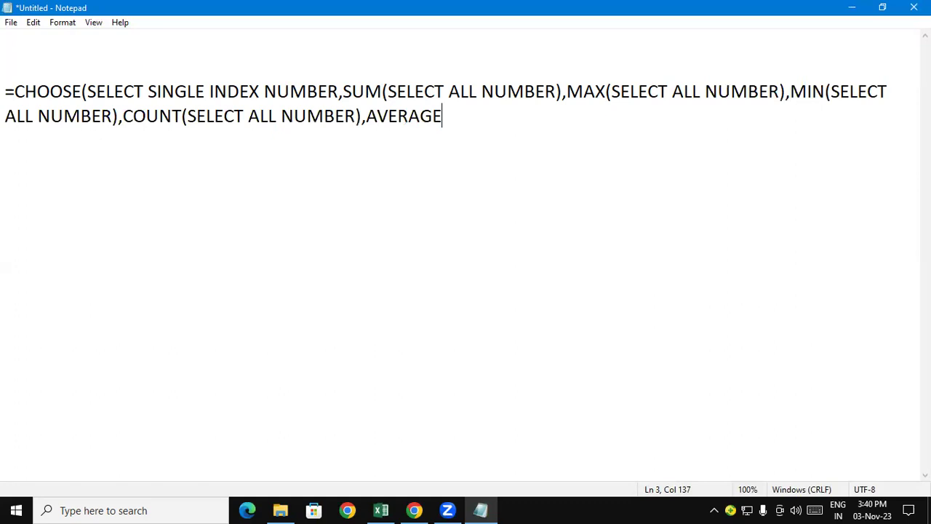
{"action": "type", "text": "(SELECT"}
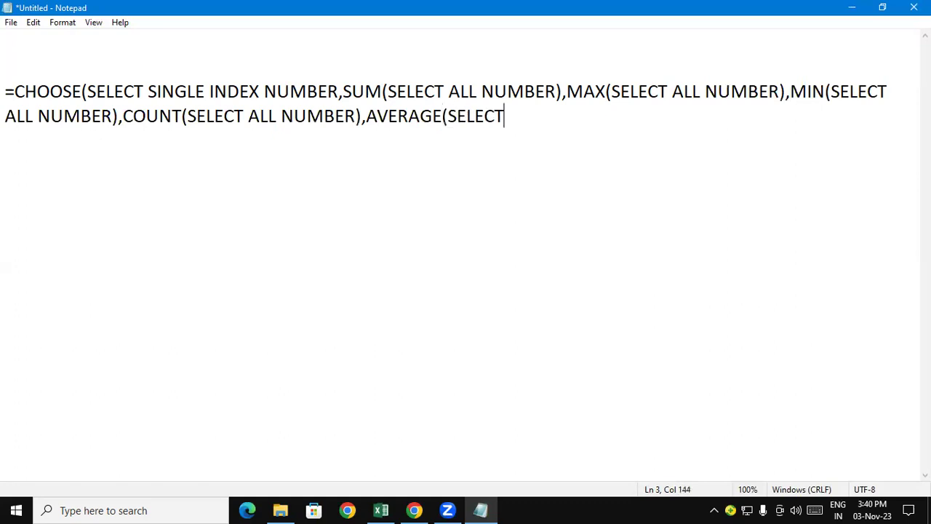
{"action": "type", "text": " ALL NU"}
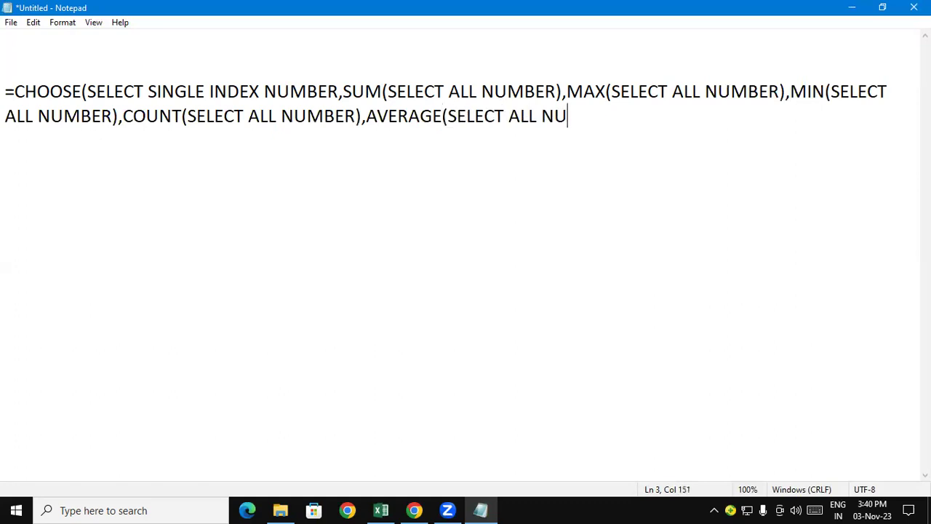
{"action": "type", "text": "MBER"}
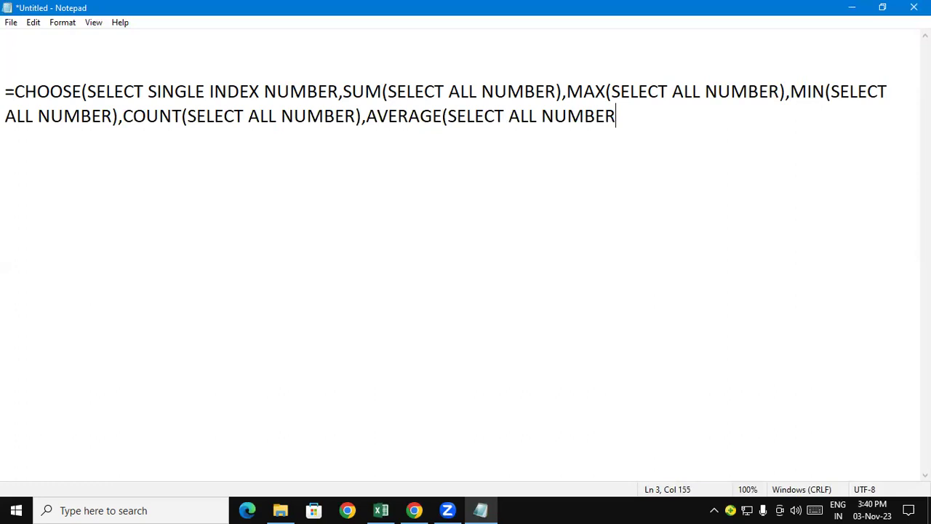
{"action": "type", "text": "))"}
Leave two blank lines below the first syntax and begin a second one with =CHOOSE(SELECT SINGLE INDEX NUMBER
{"action": "key", "text": "Return"}
{"action": "key", "text": "Return"}
{"action": "key", "text": "Return"}
{"action": "type", "text": "C"}
{"action": "key", "text": "BackSpace"}
{"action": "type", "text": "=CHOOSE("}
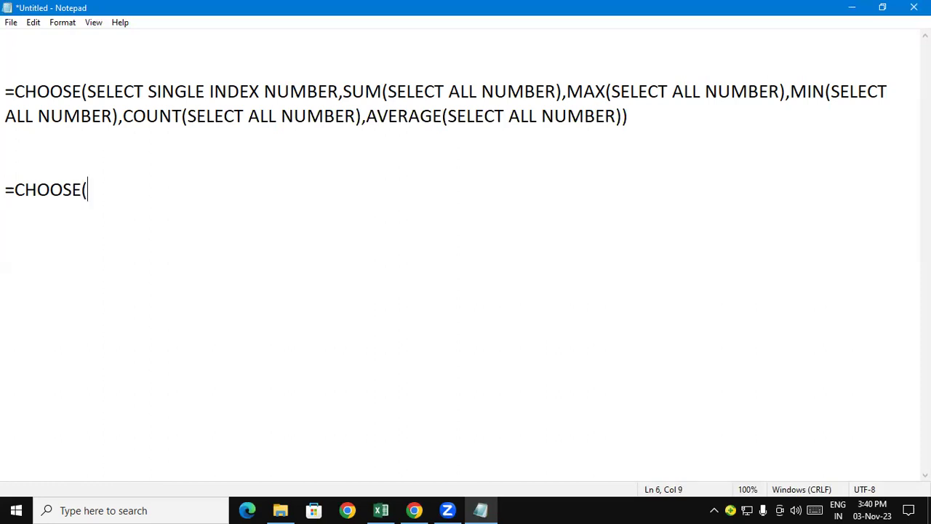
{"action": "type", "text": "SELECT"}
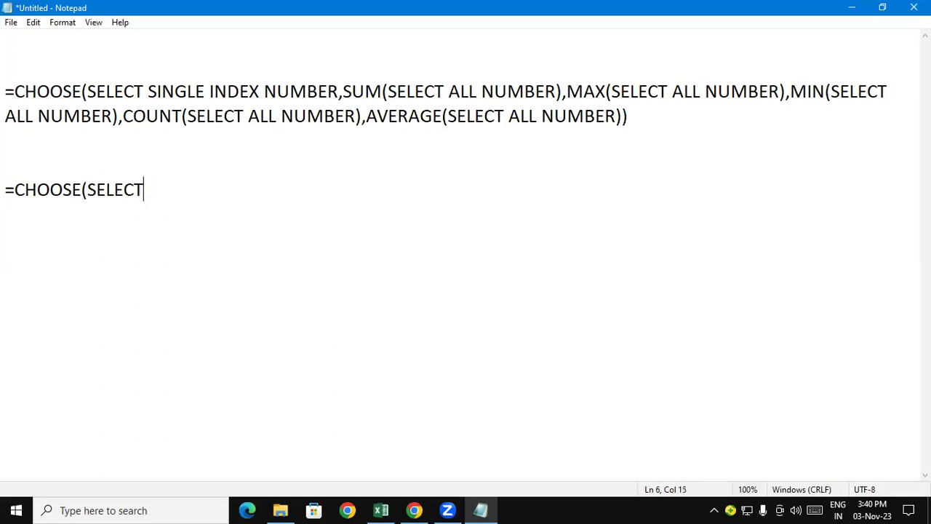
{"action": "type", "text": " I"}
{"action": "key", "text": "BackSpace"}
{"action": "type", "text": "SINGLE INDE"}
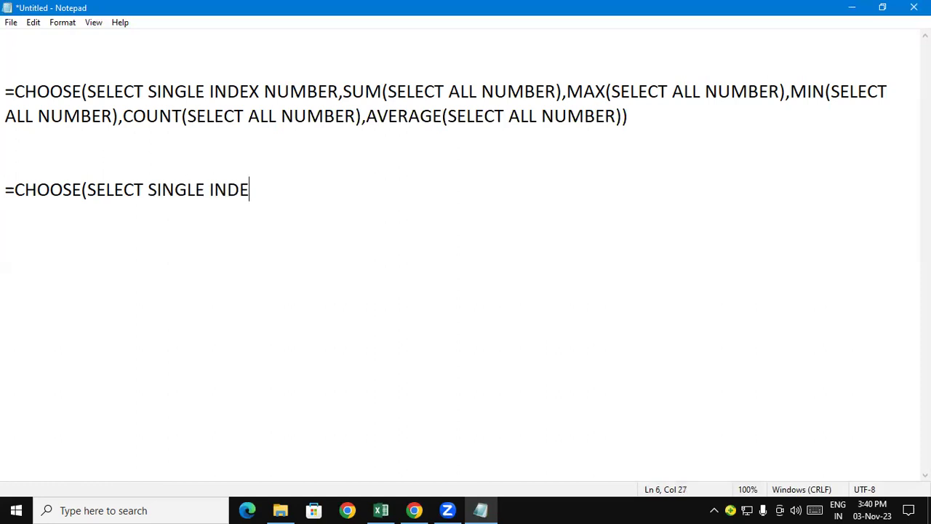
{"action": "type", "text": "X NUMB"}
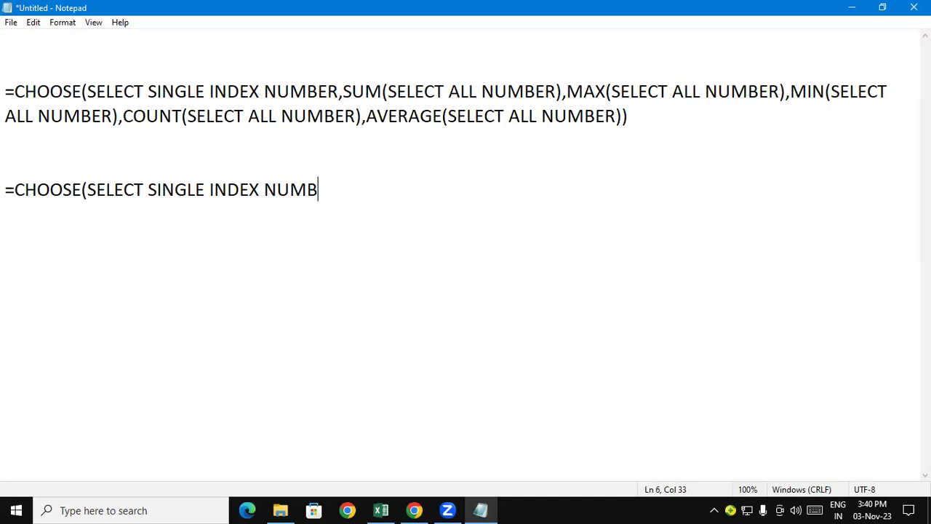
Complete the second CHOOSE syntax with the arguments ,X+Y,X-Y,X*Y,X/Y and a closing parenthesis
{"action": "type", "text": "ER,X+Y"}
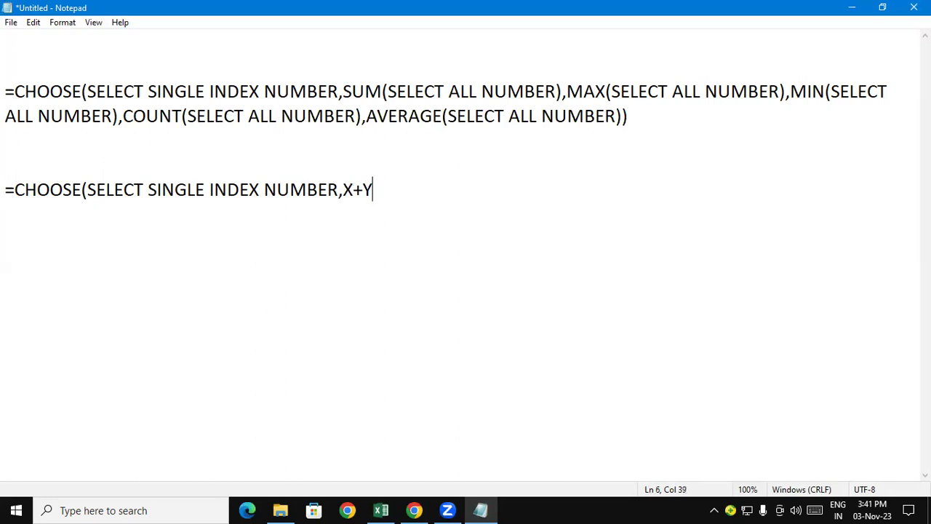
{"action": "type", "text": ",X-Y,X*"}
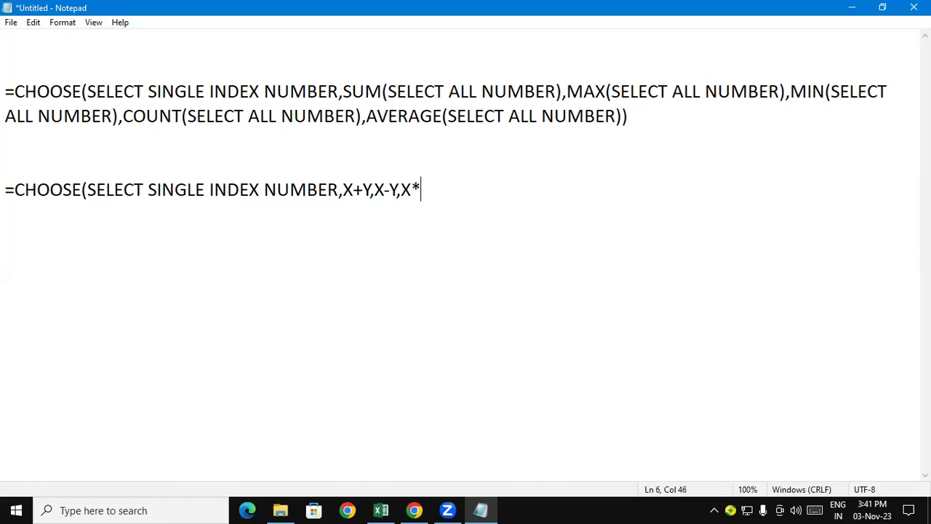
{"action": "type", "text": "Y"}
{"action": "key", "text": "BackSpace"}
{"action": "key", "text": "BackSpace"}
{"action": "type", "text": "*Y,X/Y)"}
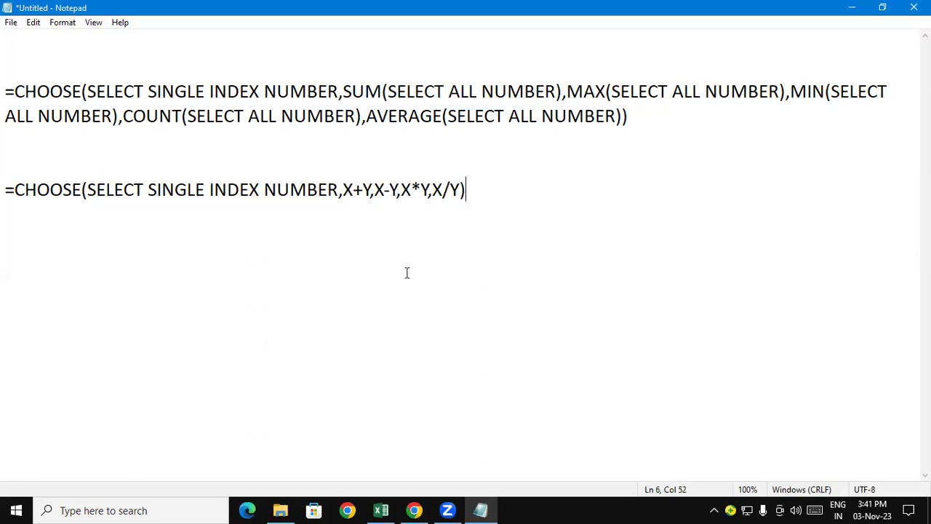
Expand the X+Y argument of the second syntax to read X VALUE+Y VALUE
{"action": "left_click", "coordinate": [353, 189]}
{"action": "type", "text": "VAL"}
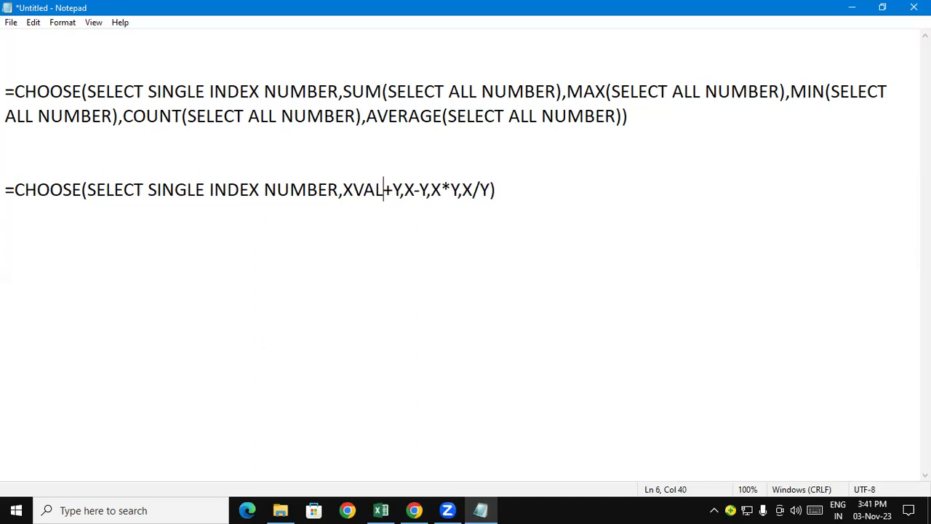
{"action": "type", "text": "UE"}
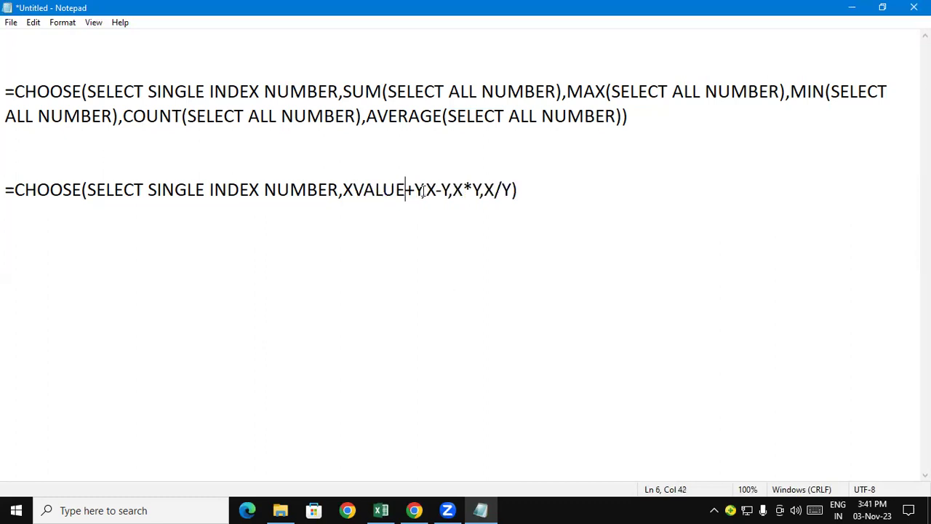
{"action": "key", "text": "Right"}
{"action": "key", "text": "Right"}
{"action": "type", "text": "VALUE"}
{"action": "key", "text": "Left"}
{"action": "key", "text": "Left"}
{"action": "key", "text": "Left"}
{"action": "key", "text": "Left"}
{"action": "key", "text": "Left"}
{"action": "left_click", "coordinate": [351, 189]}
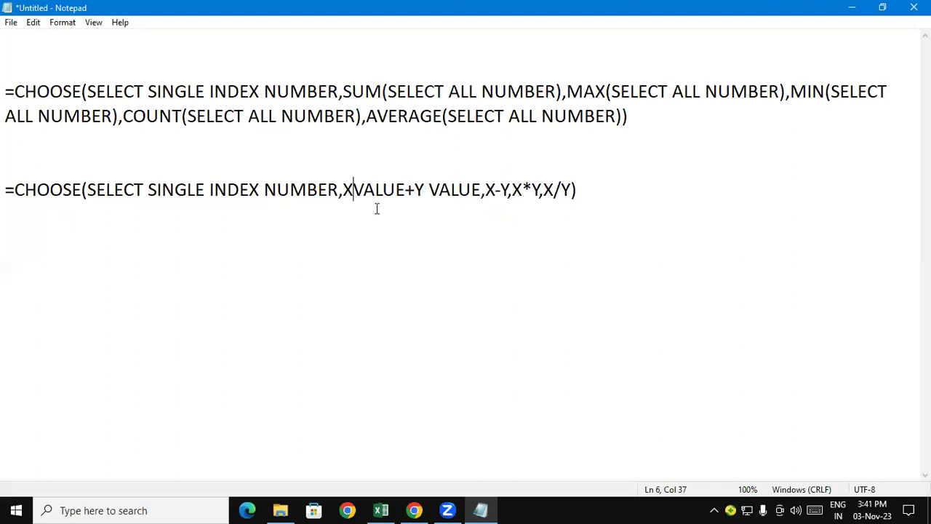
Expand the X-Y argument of the second syntax to read X VALUE-Y VALUE
{"action": "left_click", "coordinate": [497, 189]}
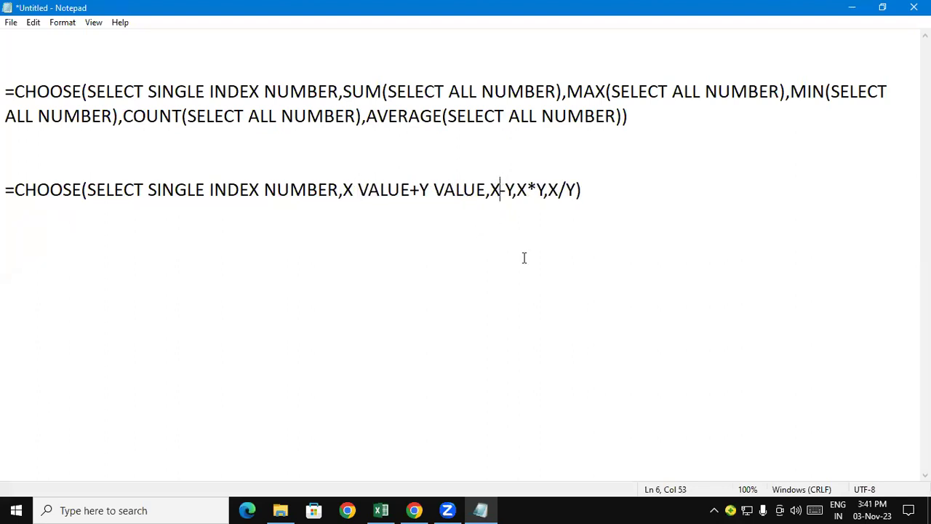
{"action": "type", "text": "VALUE"}
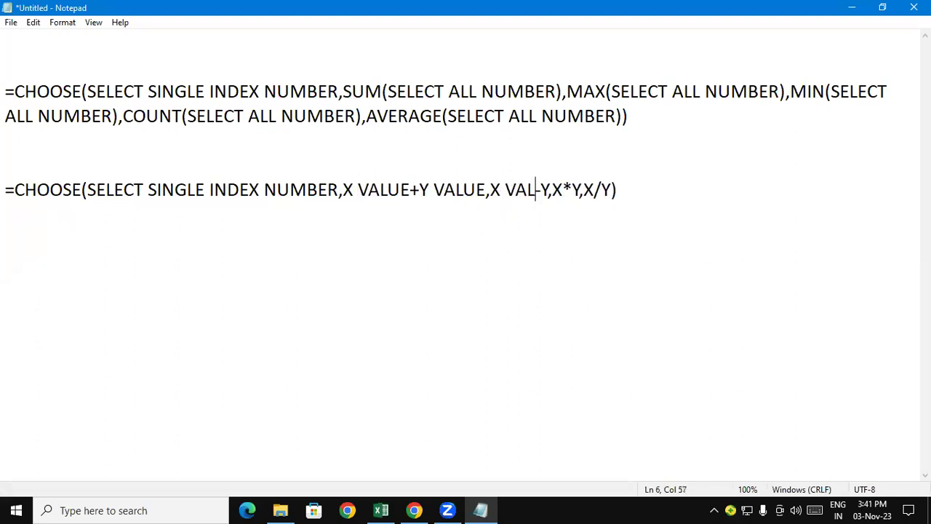
{"action": "left_click", "coordinate": [569, 189]}
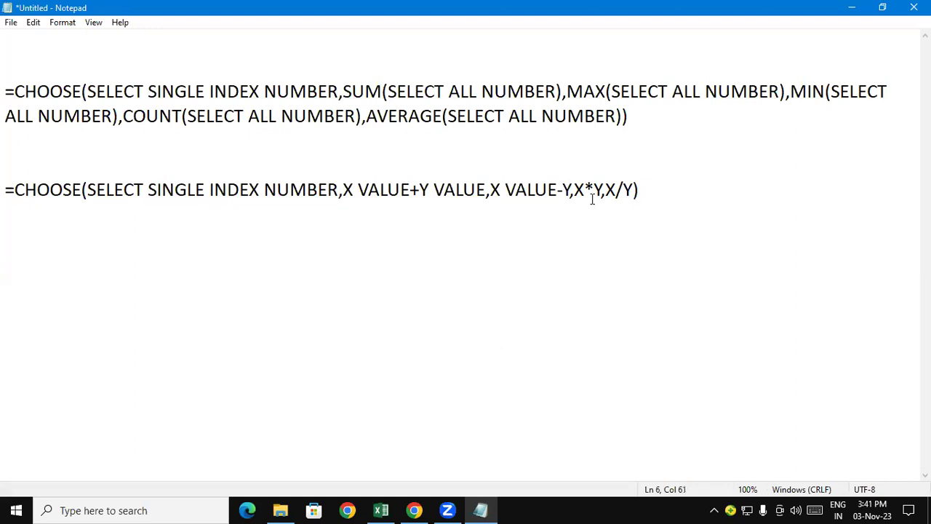
{"action": "type", "text": "VAL"}
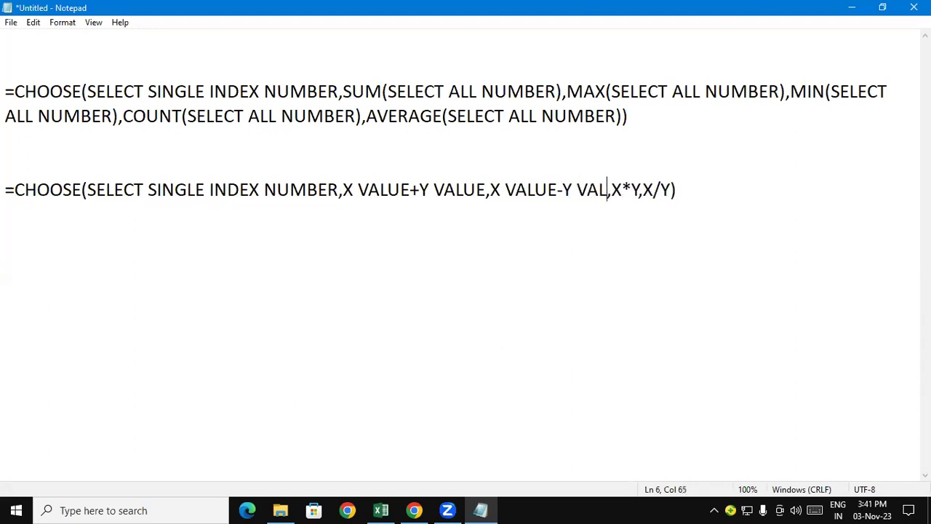
{"action": "type", "text": "UE"}
Expand the X*Y argument of the second syntax to read X VALUE*Y VALUE
{"action": "left_click", "coordinate": [643, 185]}
{"action": "type", "text": "VAL"}
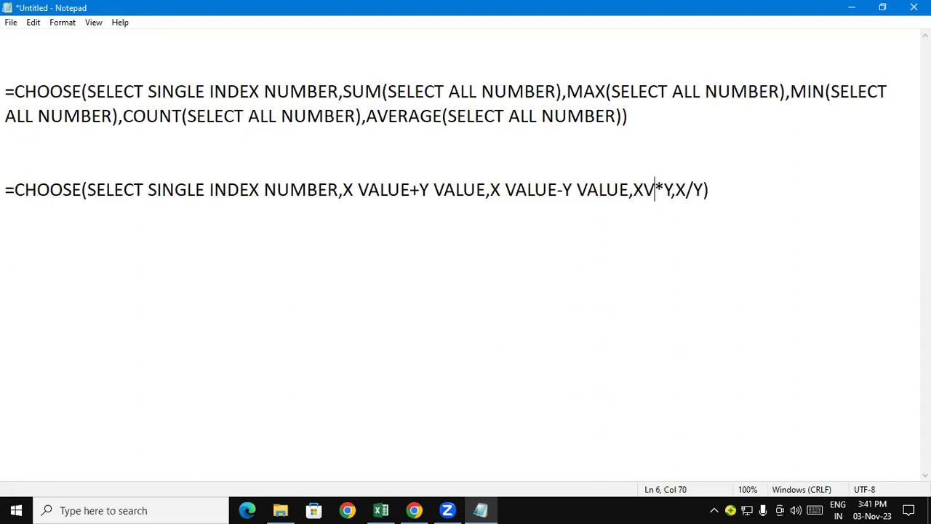
{"action": "type", "text": "U"}
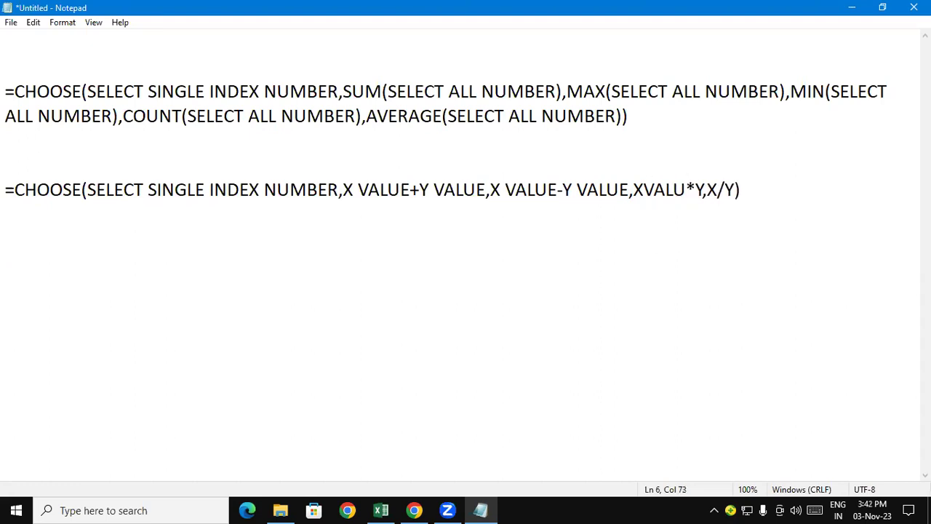
{"action": "type", "text": "E"}
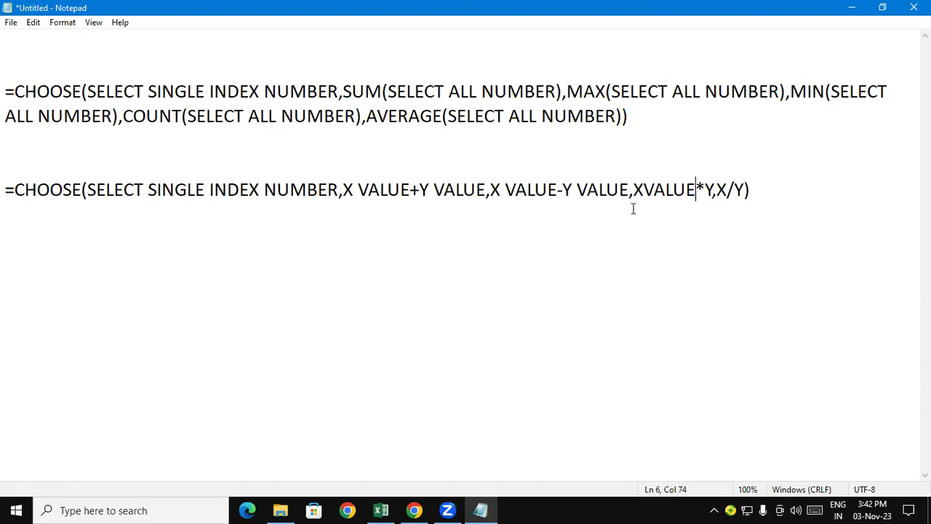
{"action": "left_click", "coordinate": [644, 186]}
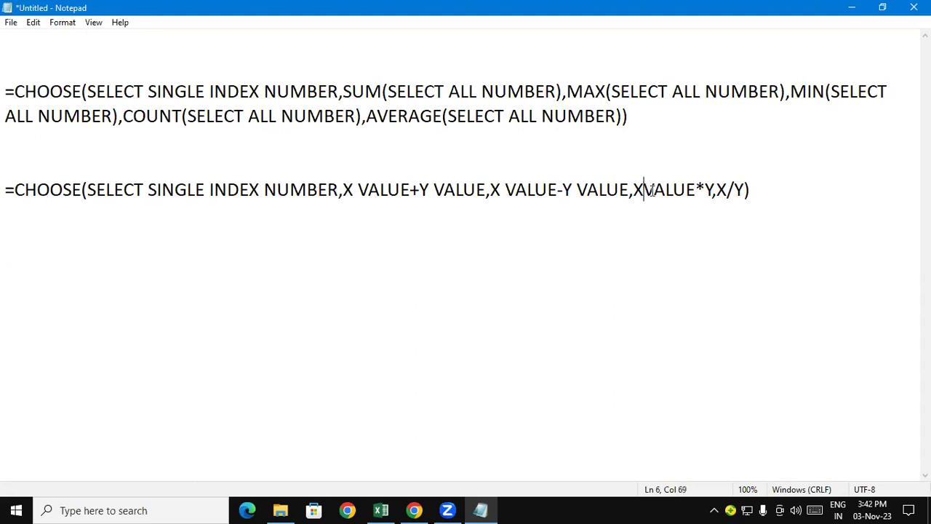
{"action": "left_click", "coordinate": [717, 190]}
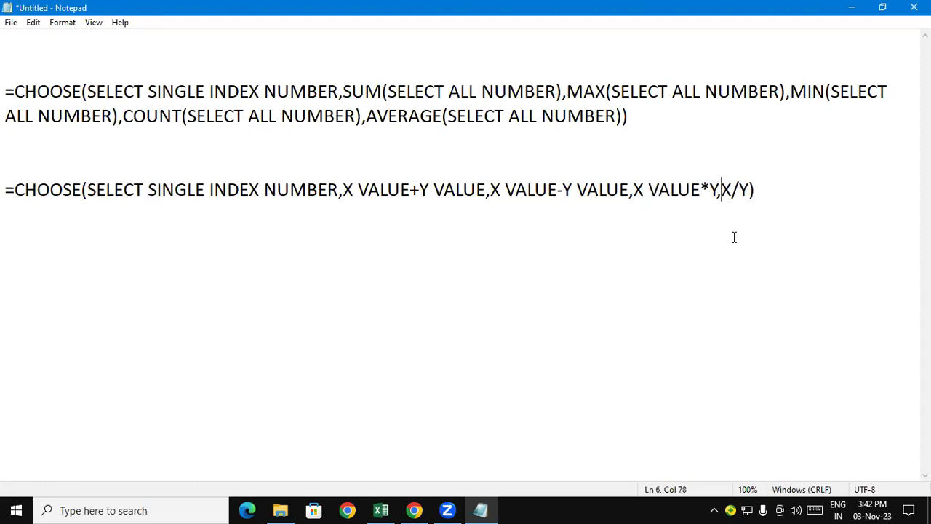
{"action": "key", "text": "Left"}
{"action": "type", "text": "VALUE"}
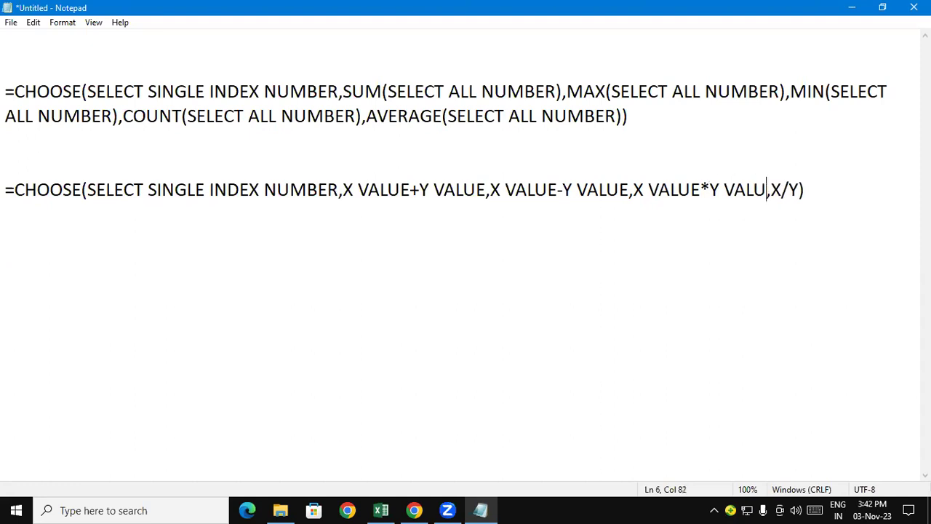
Expand the X/Y argument of the second syntax to read X VALUE/Y VALUE
{"action": "left_click", "coordinate": [789, 189]}
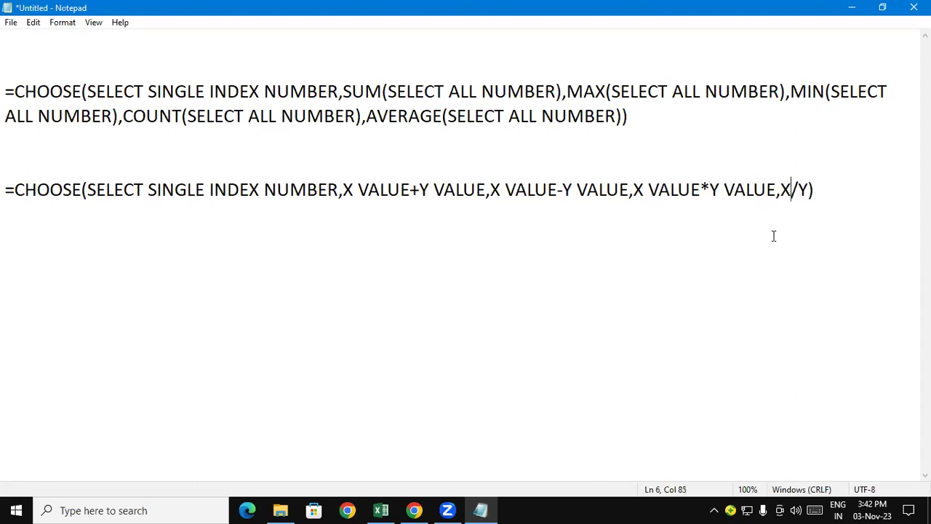
{"action": "type", "text": "ALUE"}
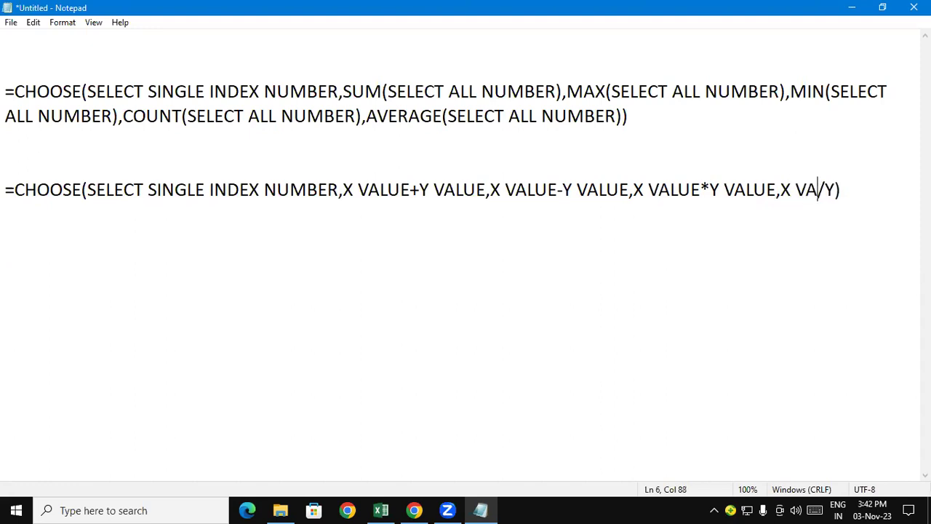
{"action": "left_click", "coordinate": [866, 189]}
{"action": "type", "text": "VALUE"}
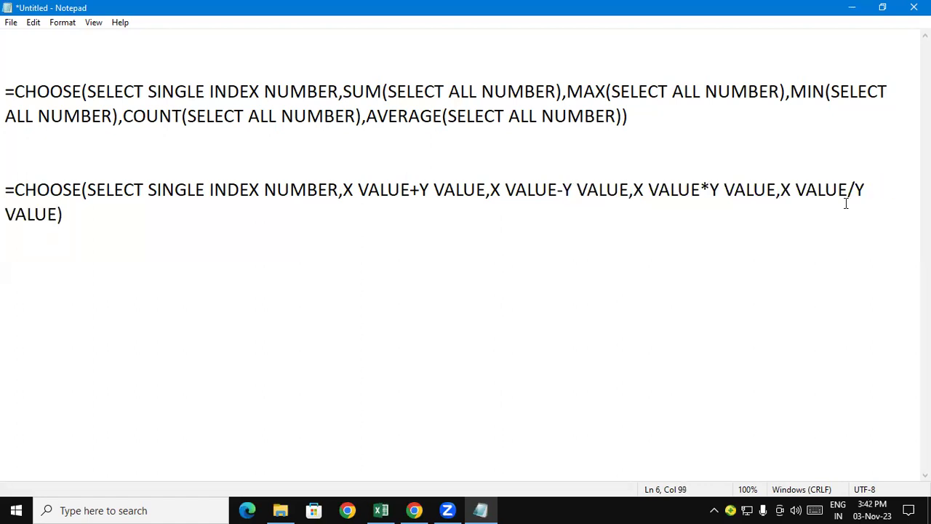
{"action": "left_click", "coordinate": [72, 216]}
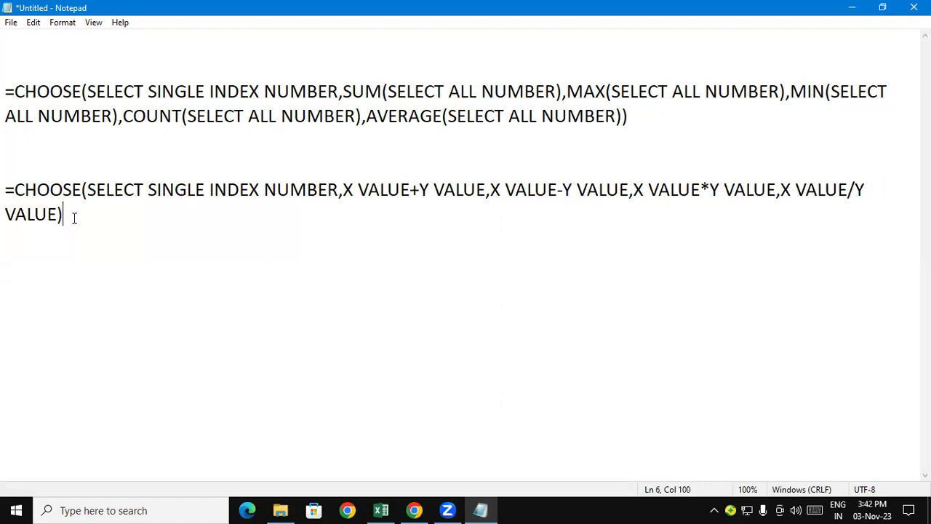